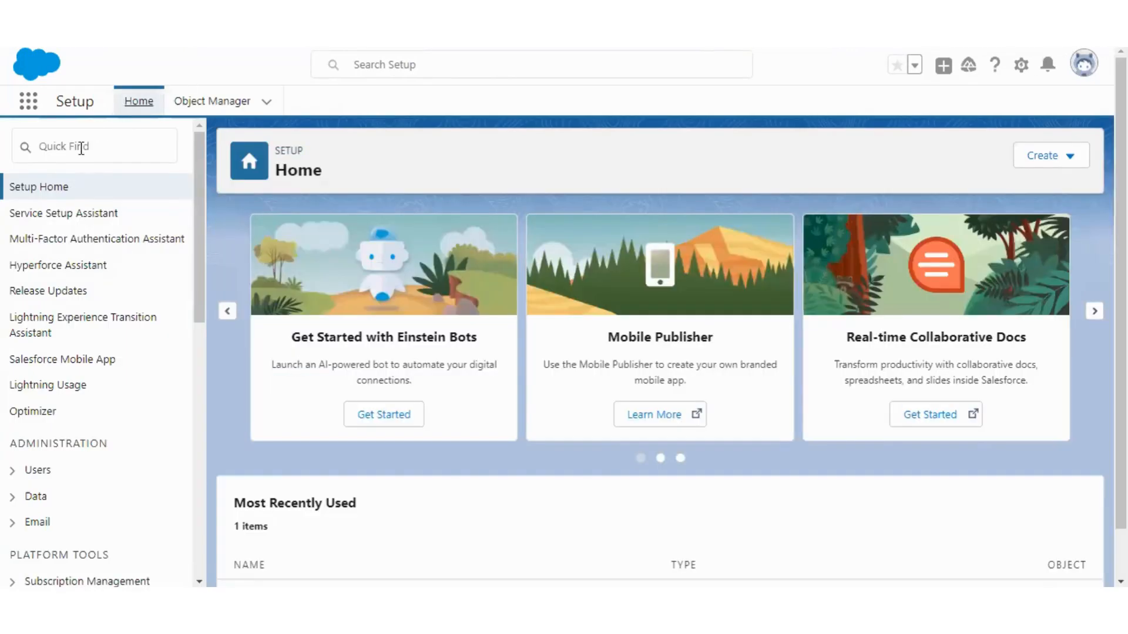
Step: Search Setup Quick Find for 'app' and open App Manager to view the org's 21 apps
left_click(81, 147)
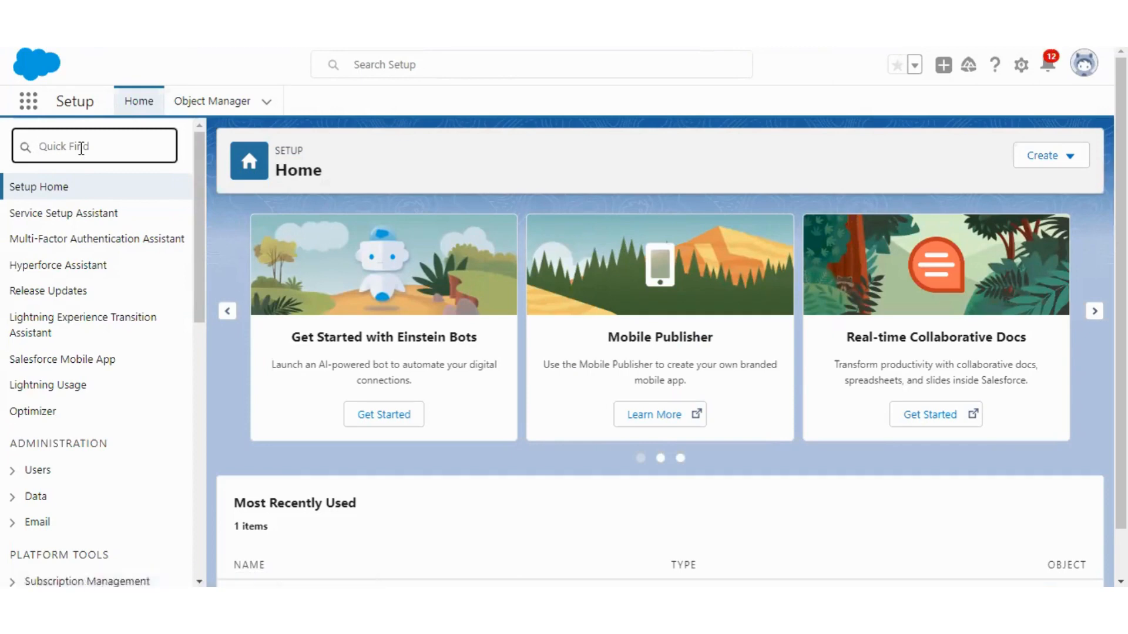
type("app")
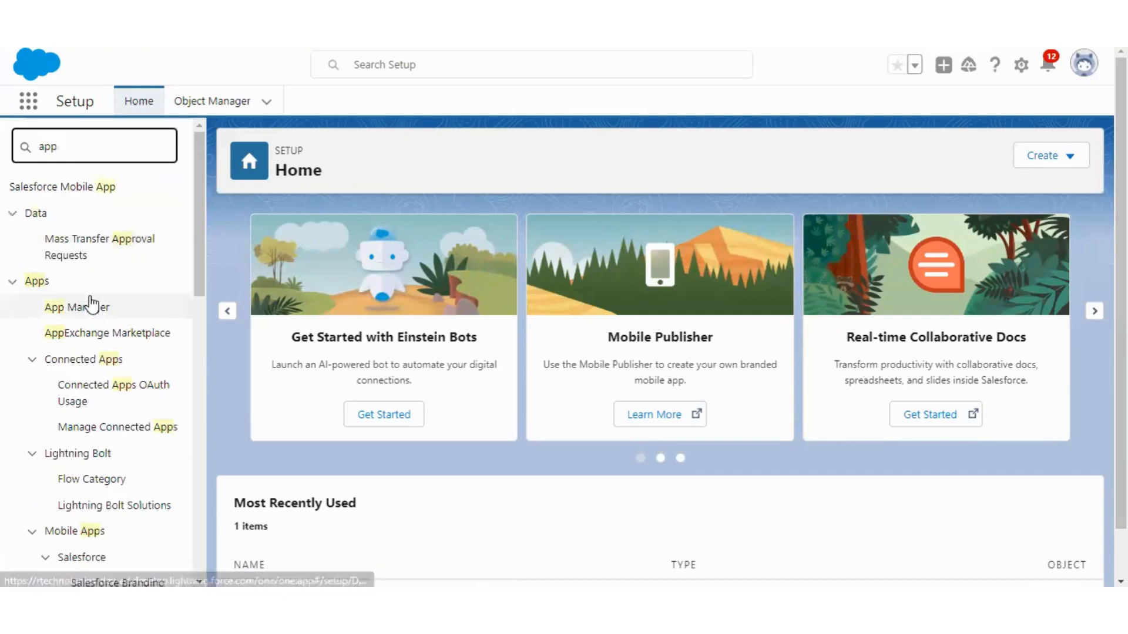
left_click(88, 308)
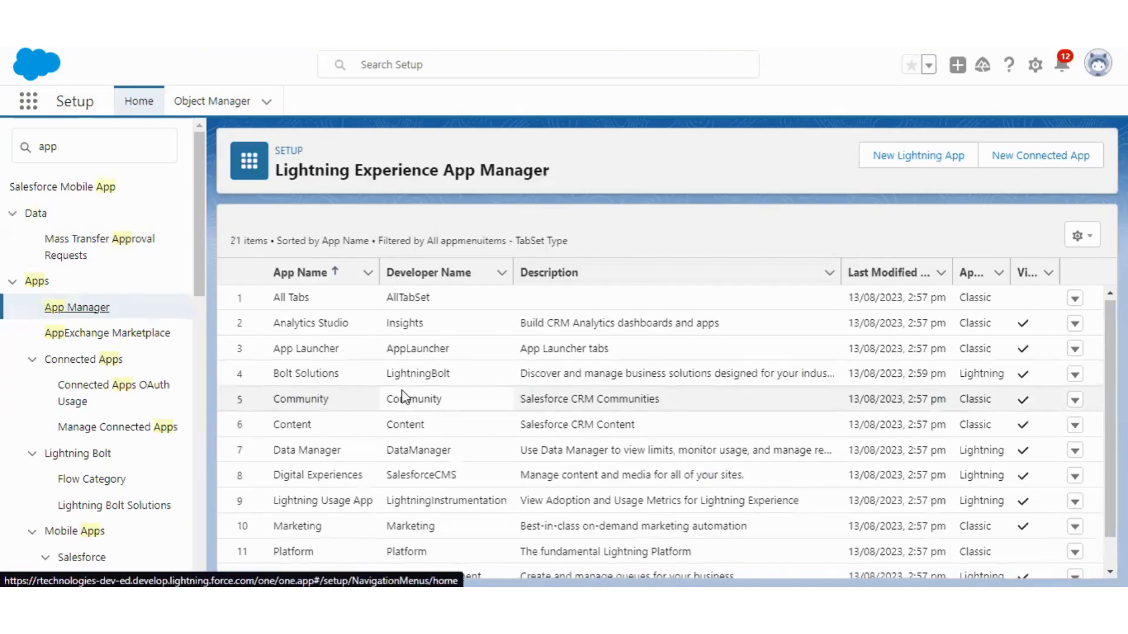
scroll(403, 398, "down", 4)
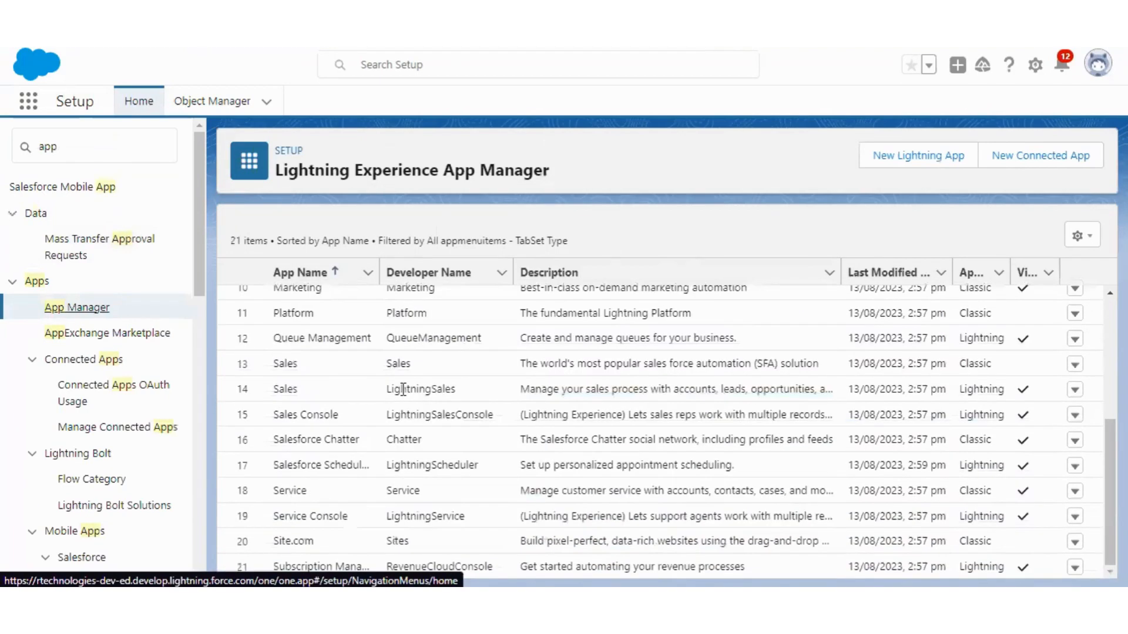
scroll(403, 389, "up", 4)
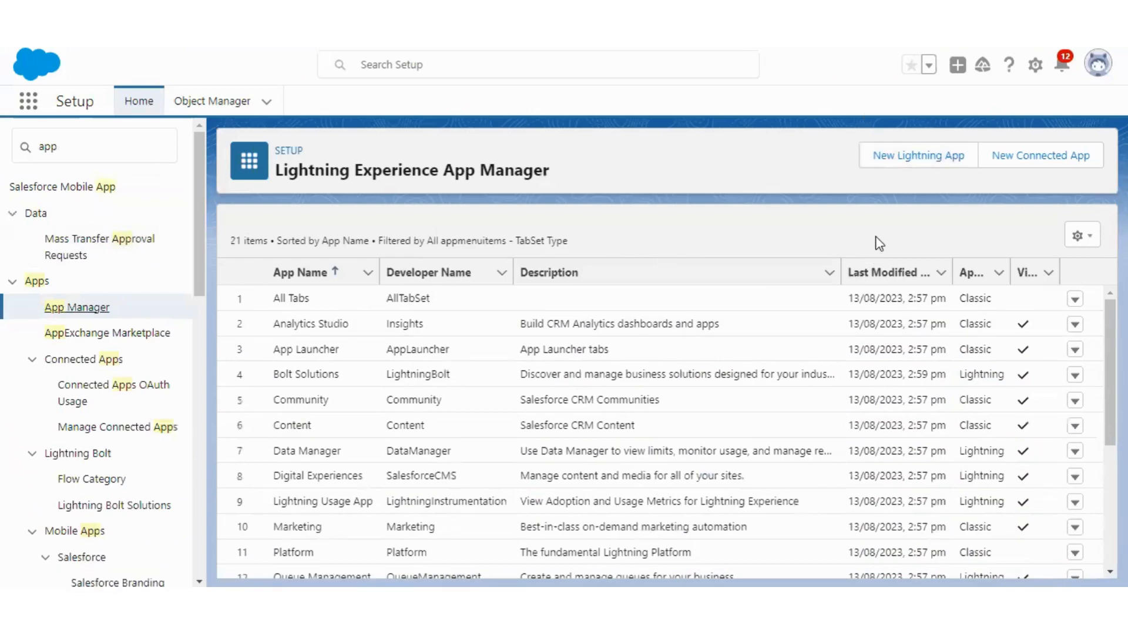
Step: Start a New Connected App and switch its form to Salesforce Classic
left_click(1041, 164)
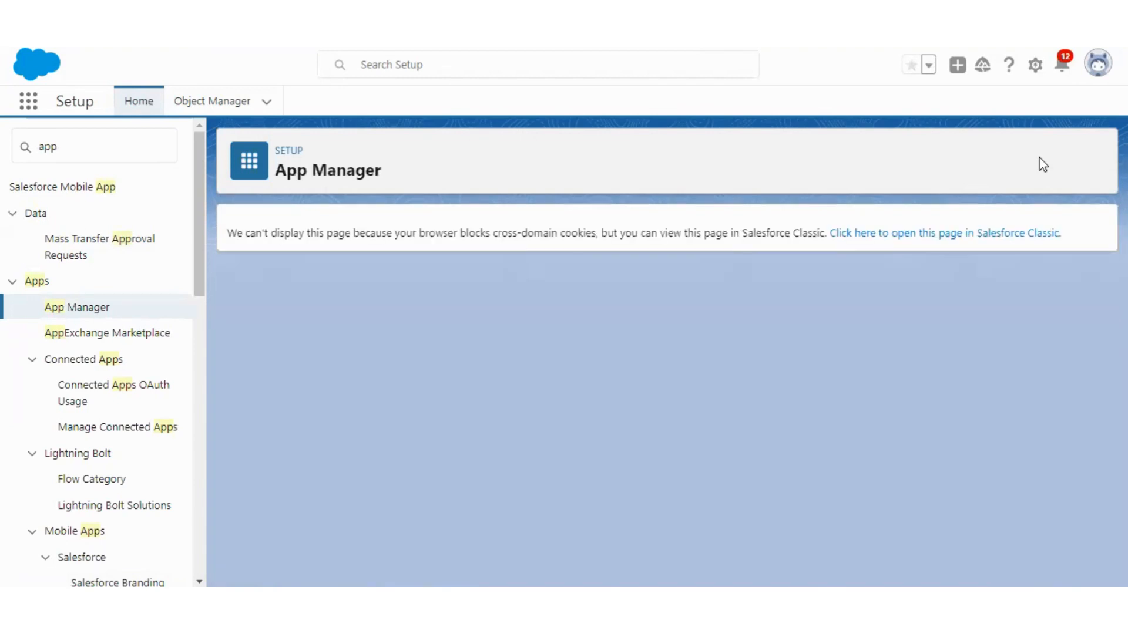
left_click(917, 234)
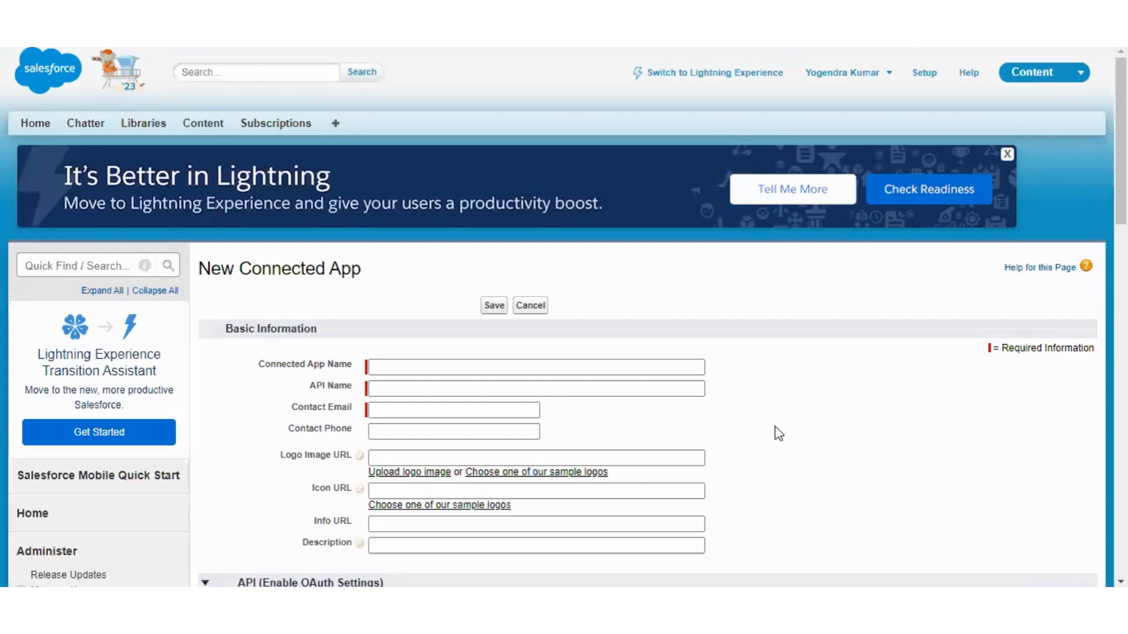
Step: Name the connected app 'Postman Tech' and auto-fill its API name Postman_Tech
scroll(778, 433, "down", 1)
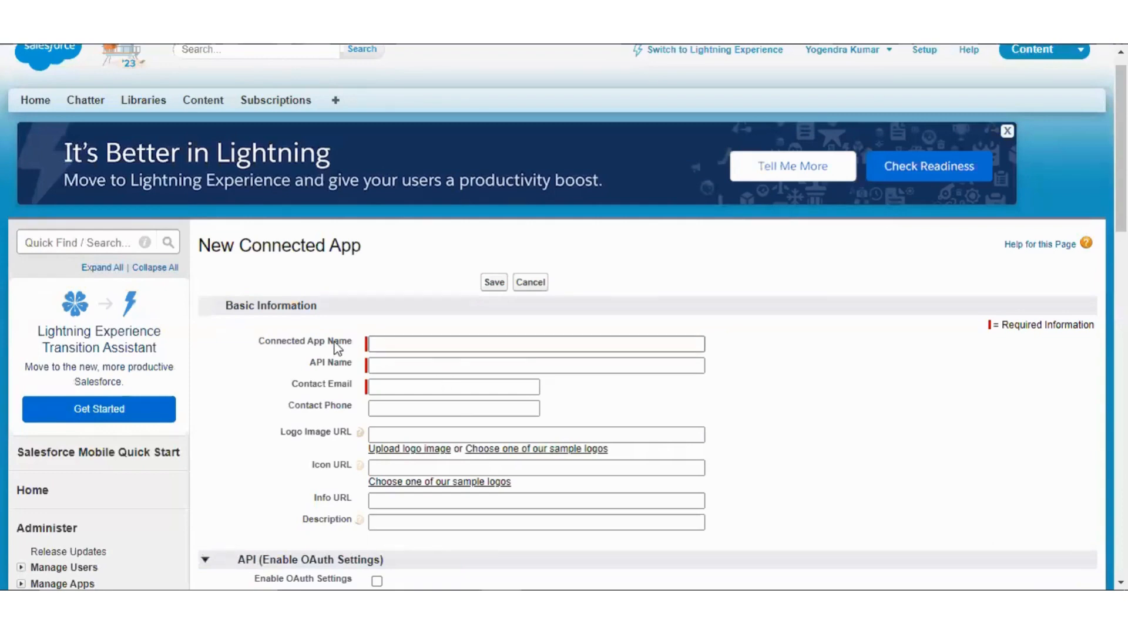
left_click(431, 344)
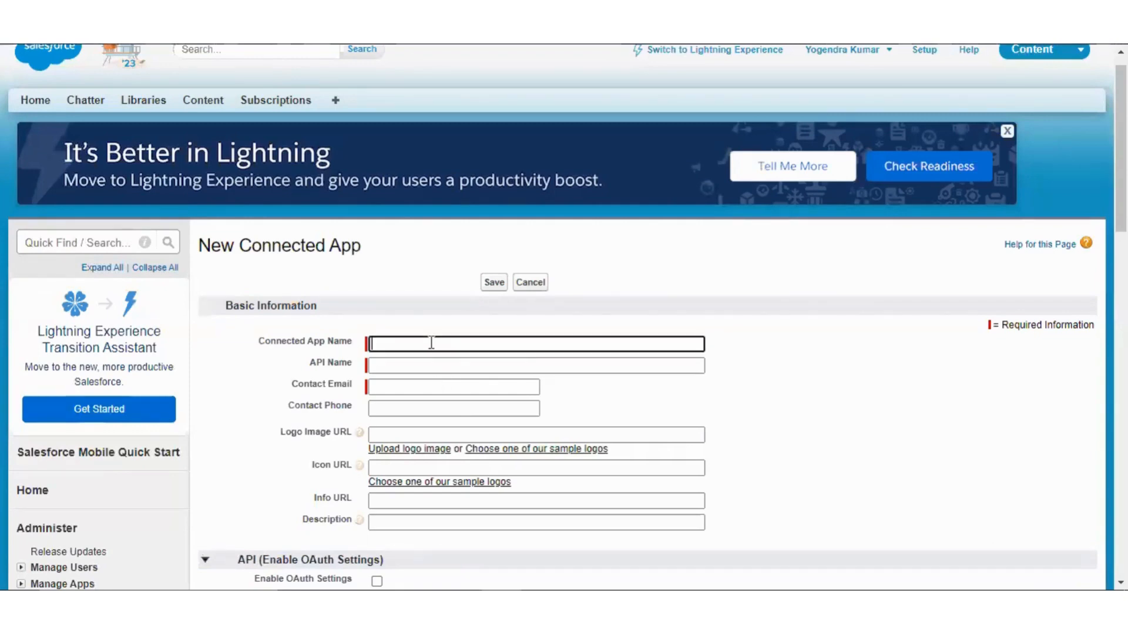
type("Postman Tech")
left_click(390, 365)
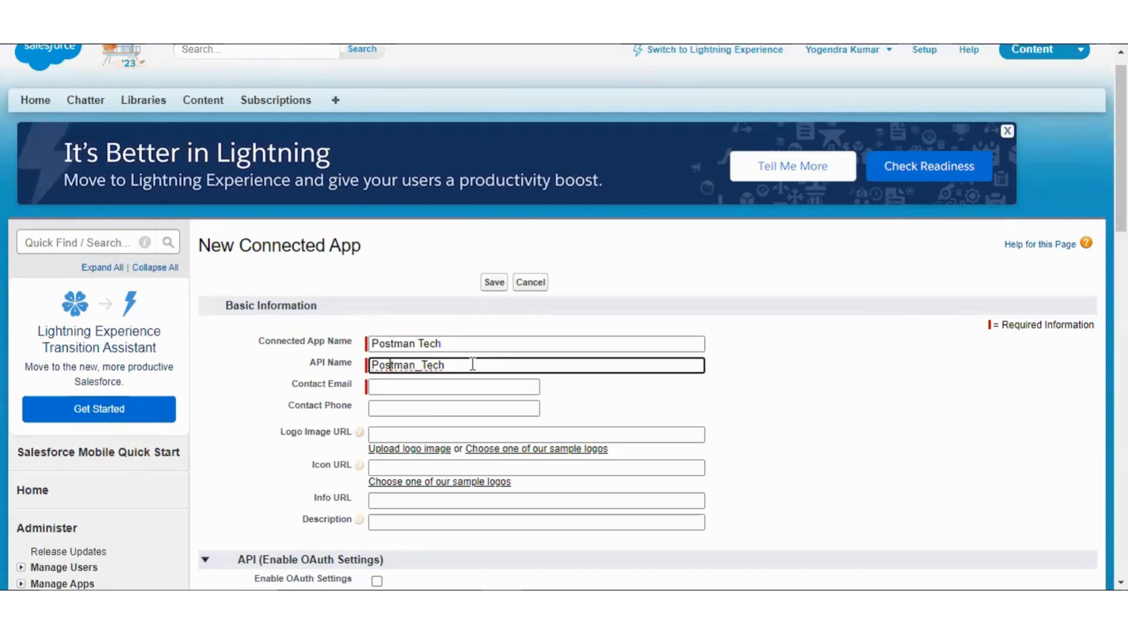
Step: Paste the contact's e-mail address into the Contact Email field
scroll(472, 364, "down", 1)
scroll(473, 364, "down", 1)
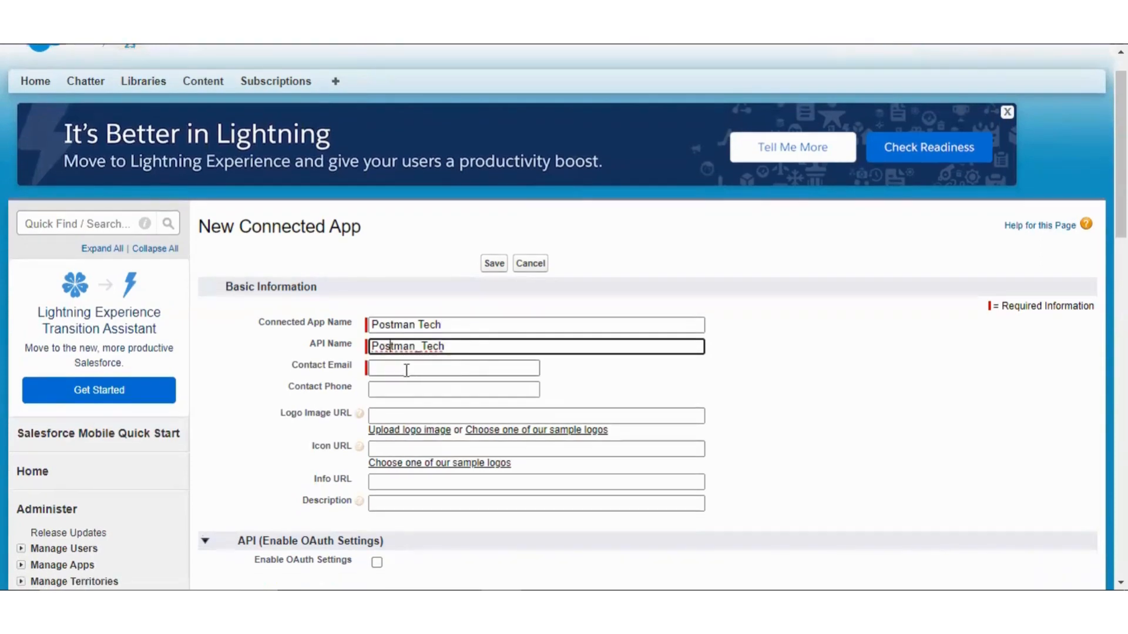
left_click(406, 370)
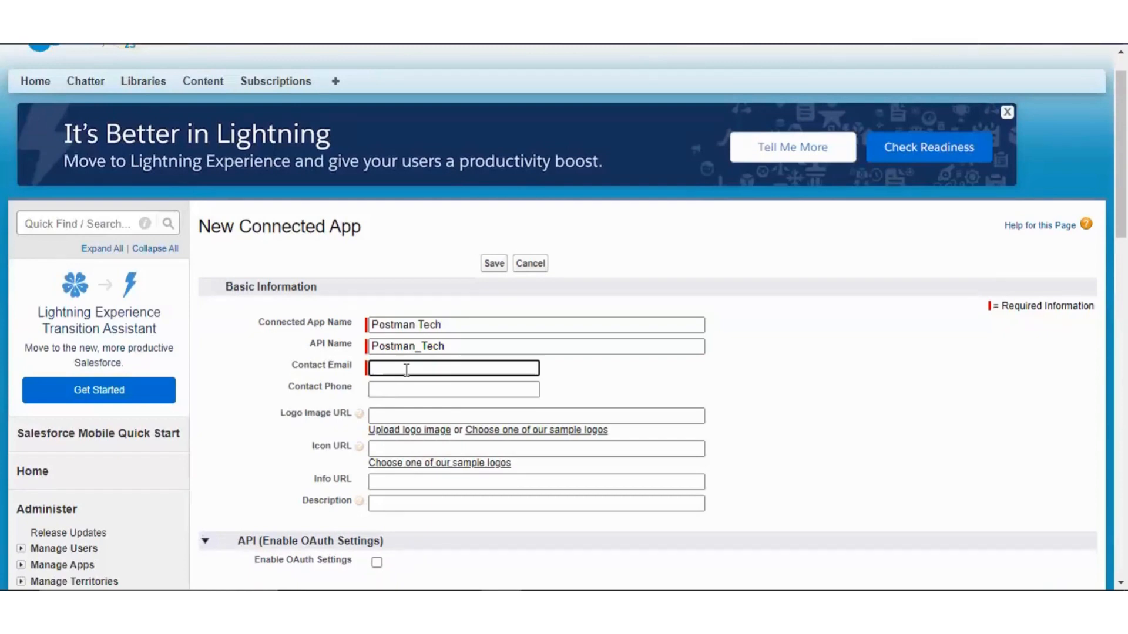
key("ctrl+v")
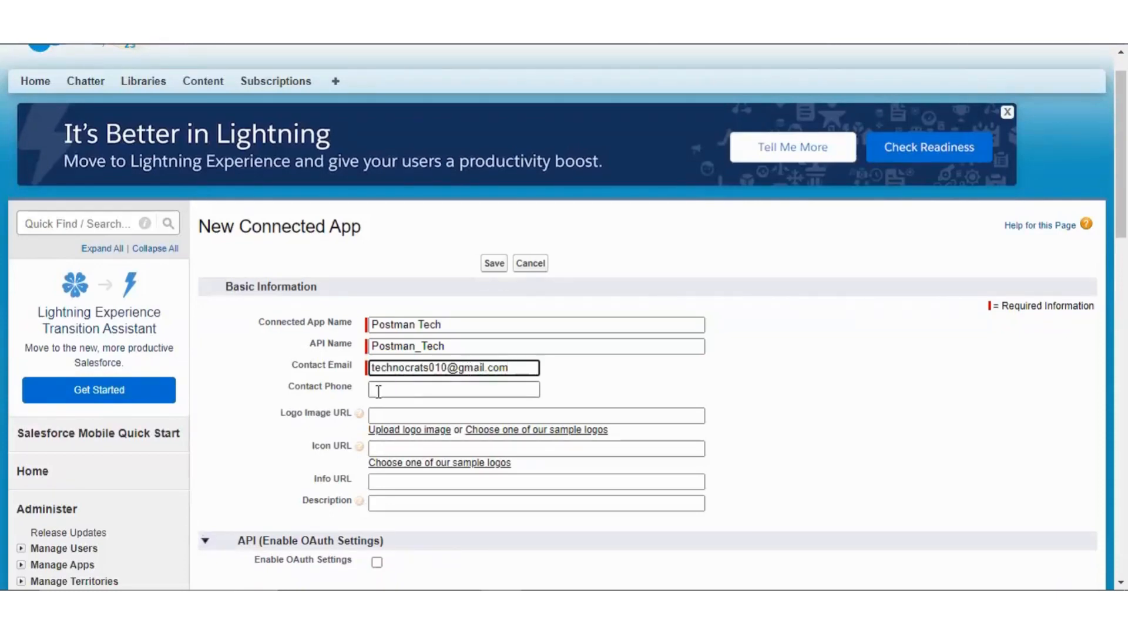
scroll(428, 456, "down", 3)
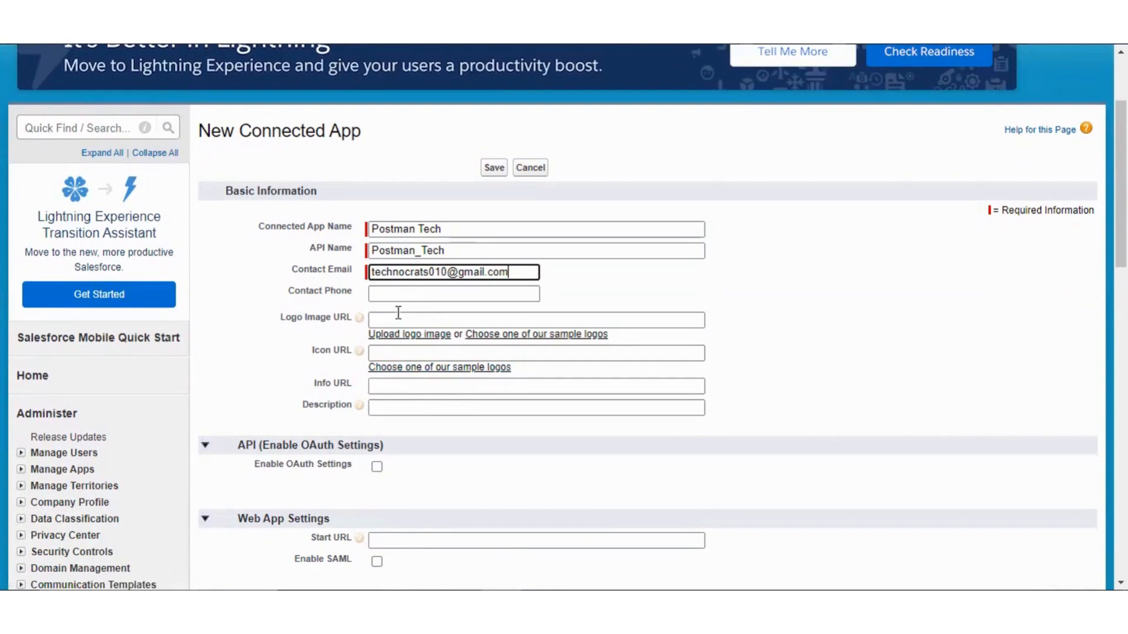
scroll(421, 382, "down", 1)
scroll(421, 382, "down", 1)
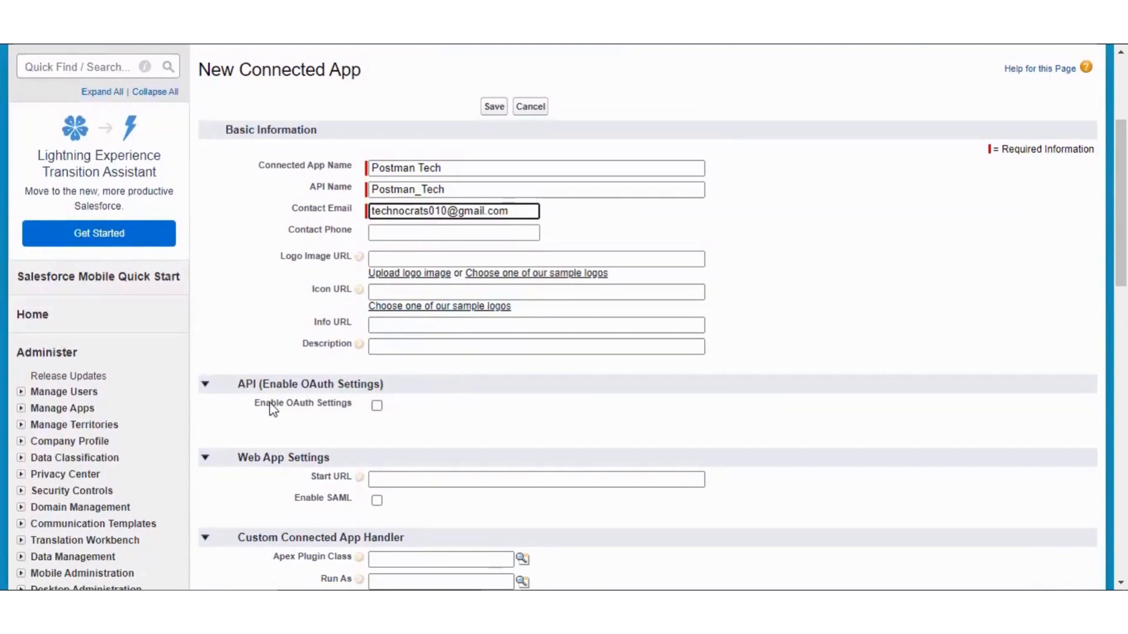
Step: Enable OAuth Settings on the connected app
left_click(377, 406)
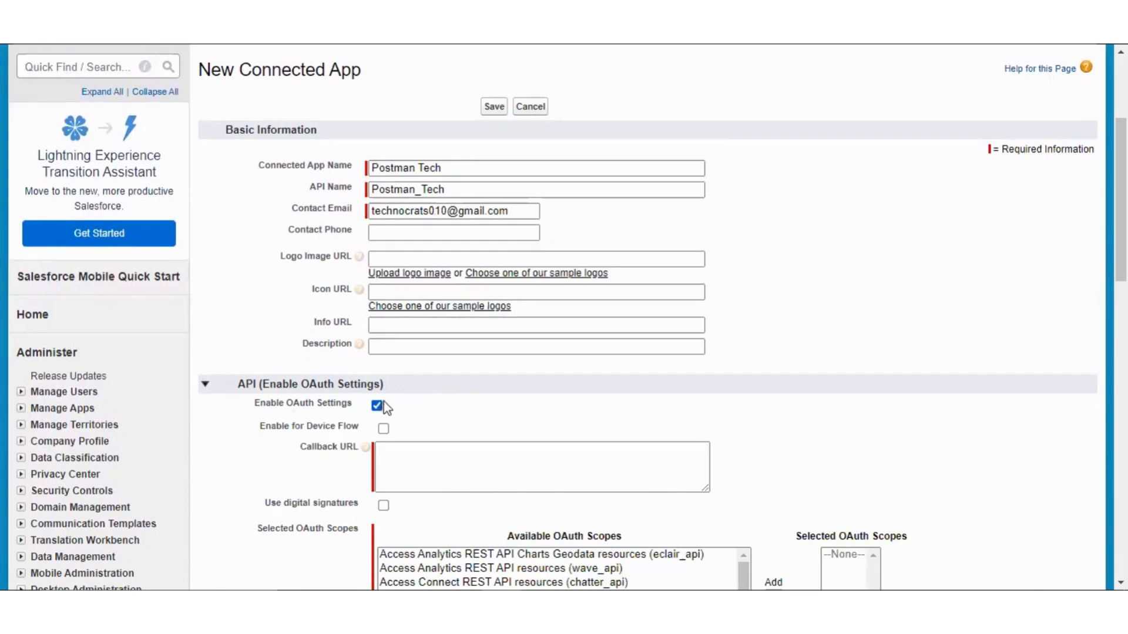
scroll(416, 405, "down", 1)
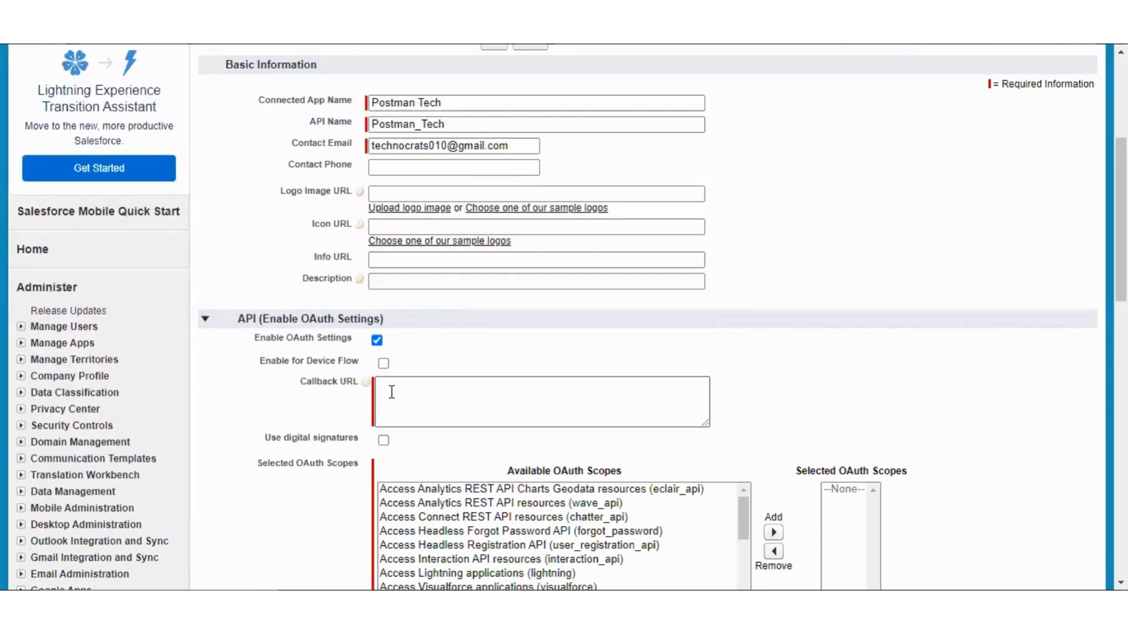
scroll(487, 502, "down", 5)
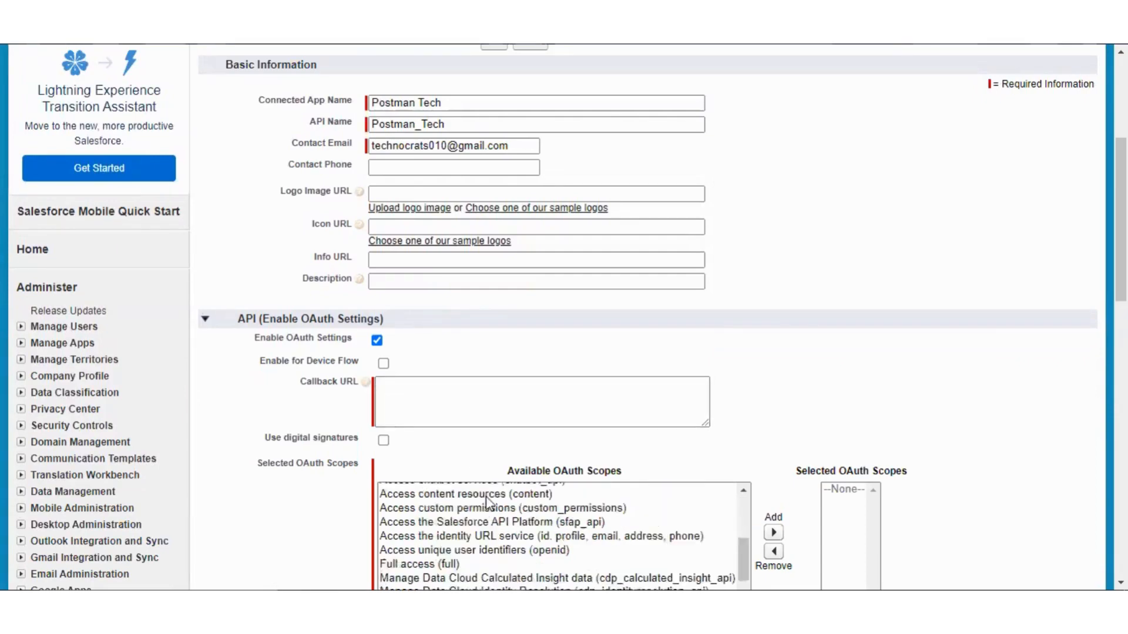
scroll(752, 413, "down", 4)
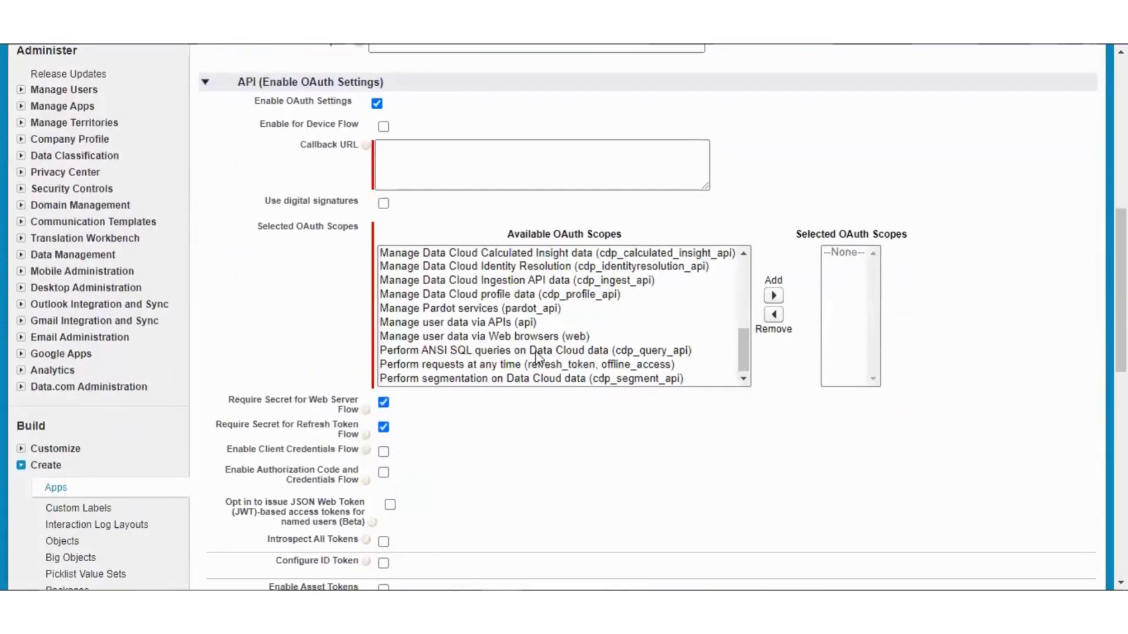
scroll(536, 355, "down", 4)
scroll(537, 355, "up", 6)
scroll(523, 376, "up", 8)
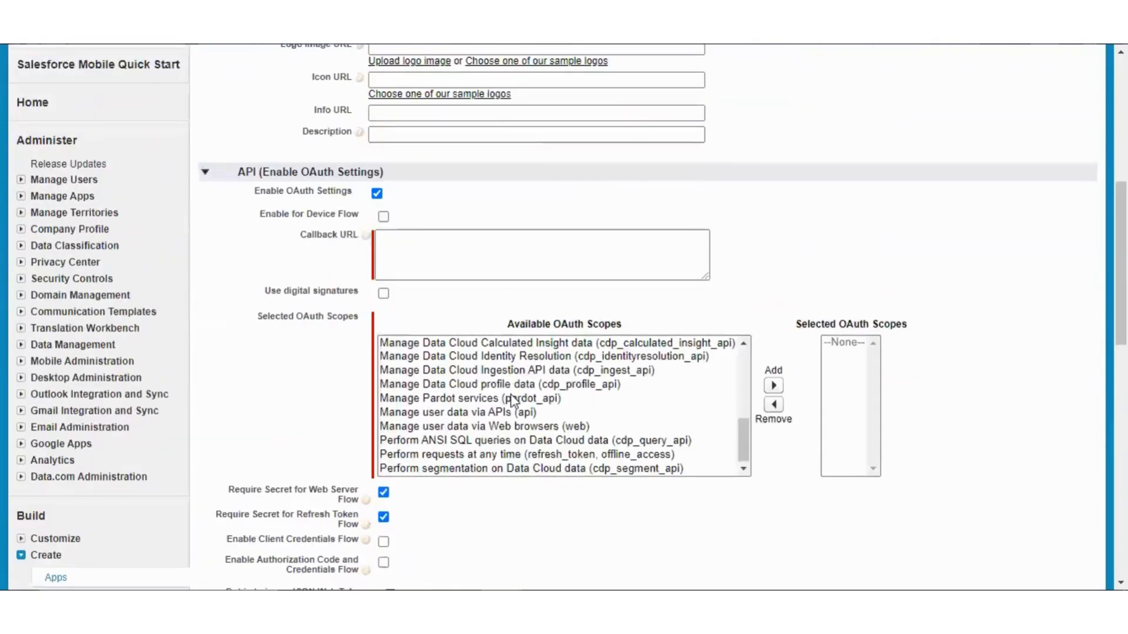
scroll(511, 401, "down", 4)
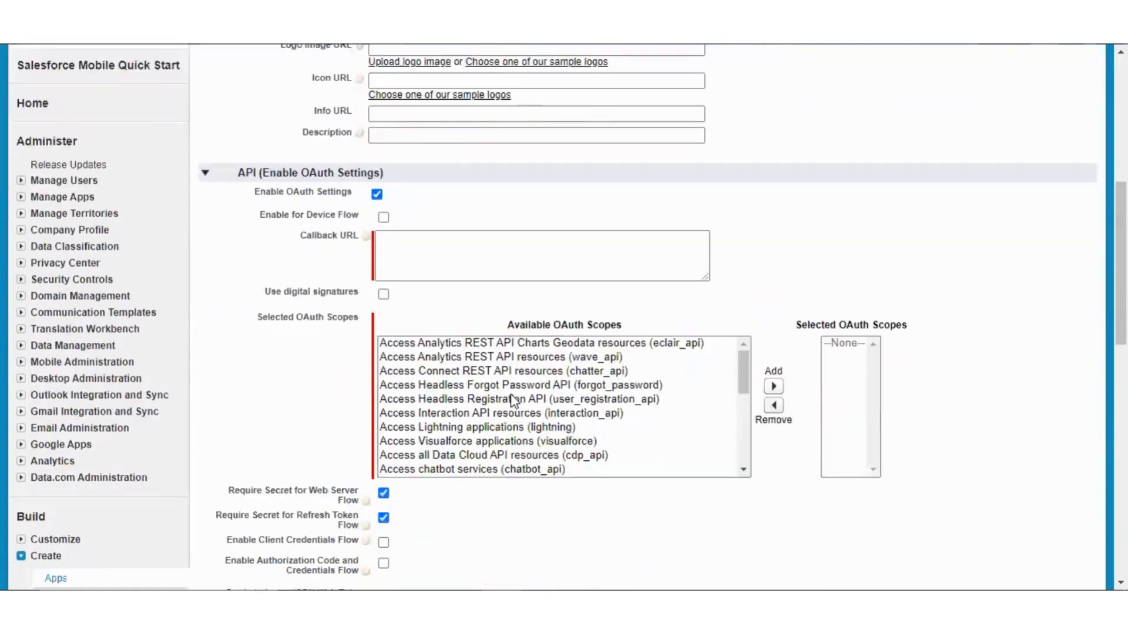
scroll(524, 379, "down", 4)
scroll(524, 379, "down", 1)
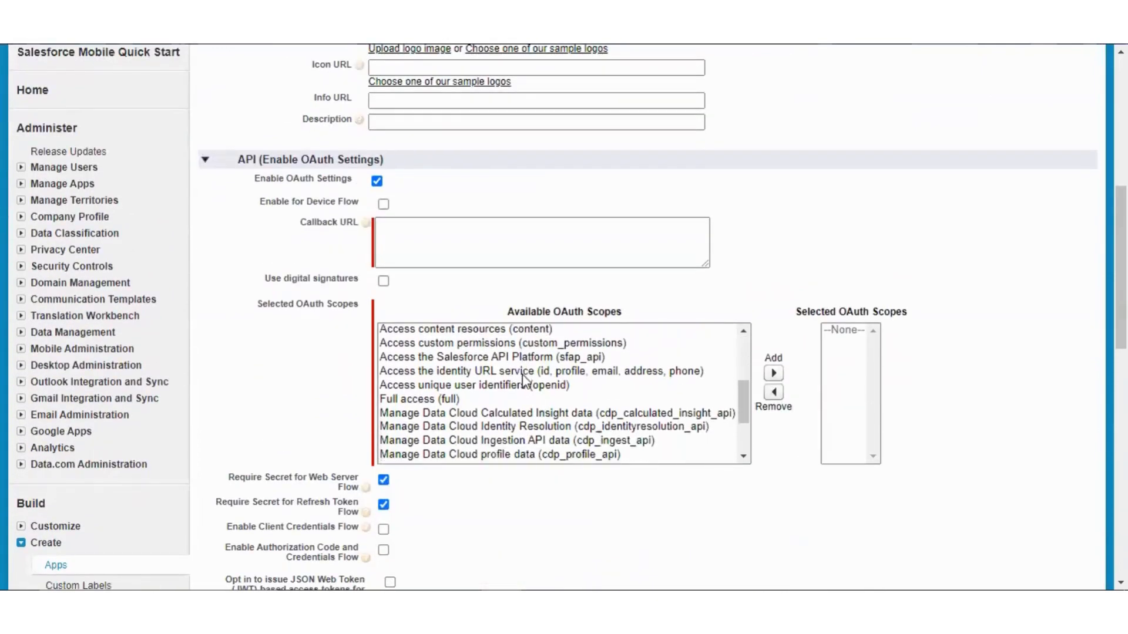
Step: Add the Full access (full) scope to the selected OAuth scopes
left_click(445, 399)
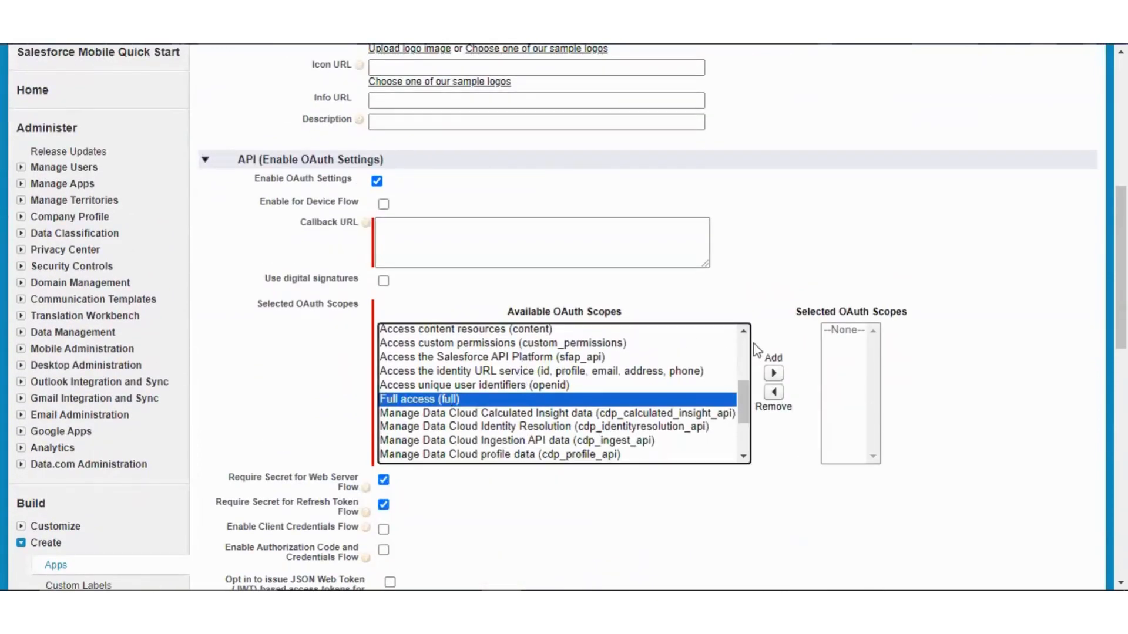
left_click(773, 373)
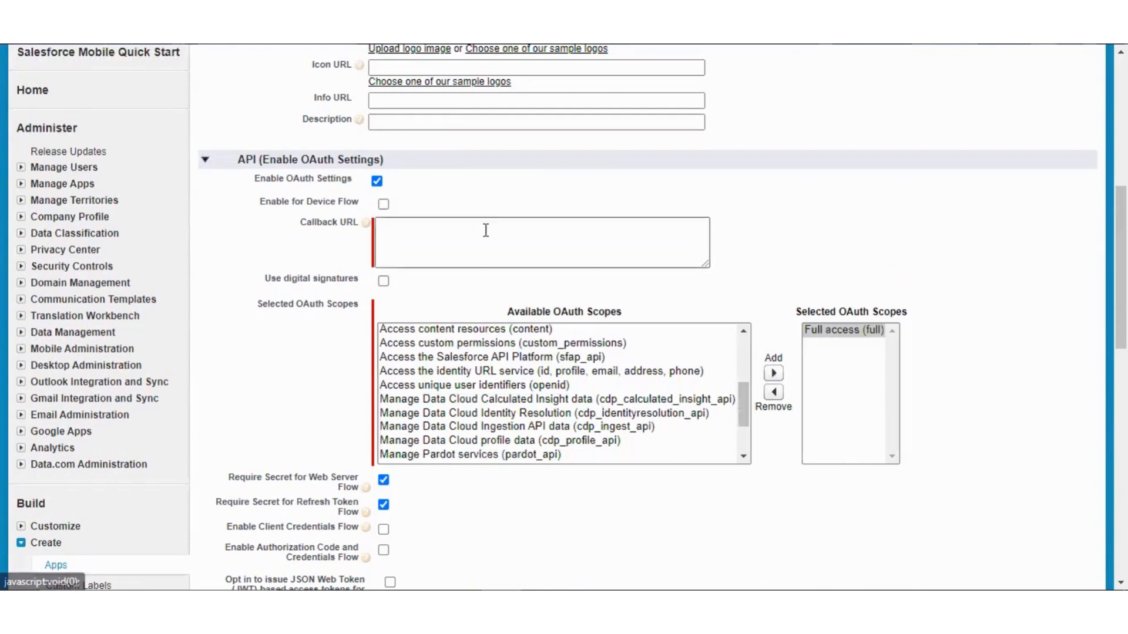
left_click(423, 235)
scroll(423, 235, "up", 7)
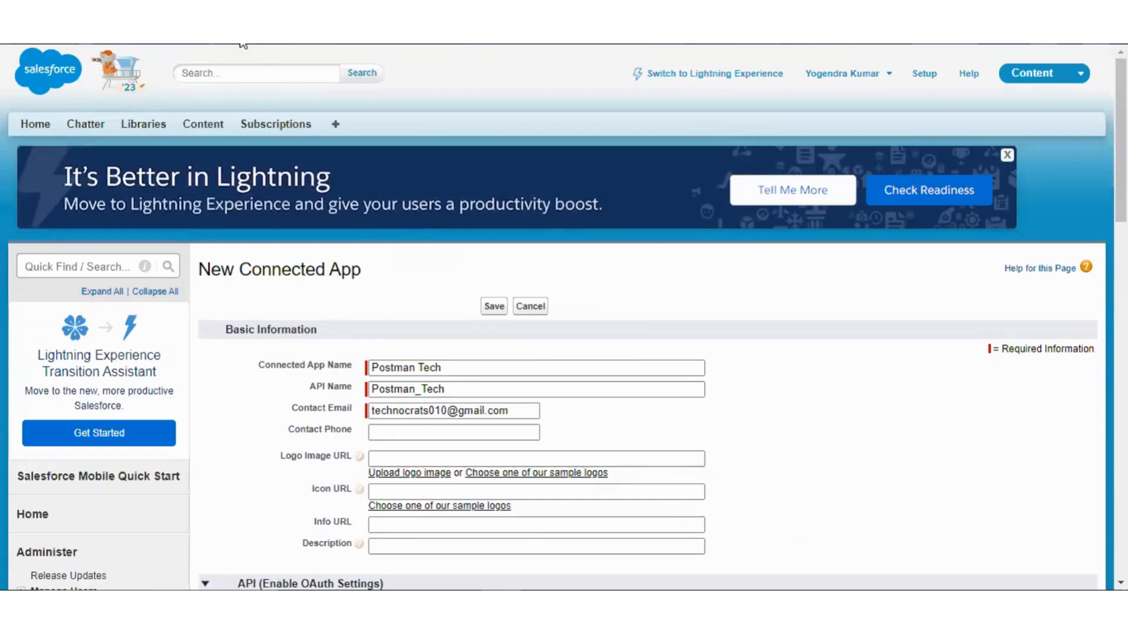
scroll(541, 379, "down", 4)
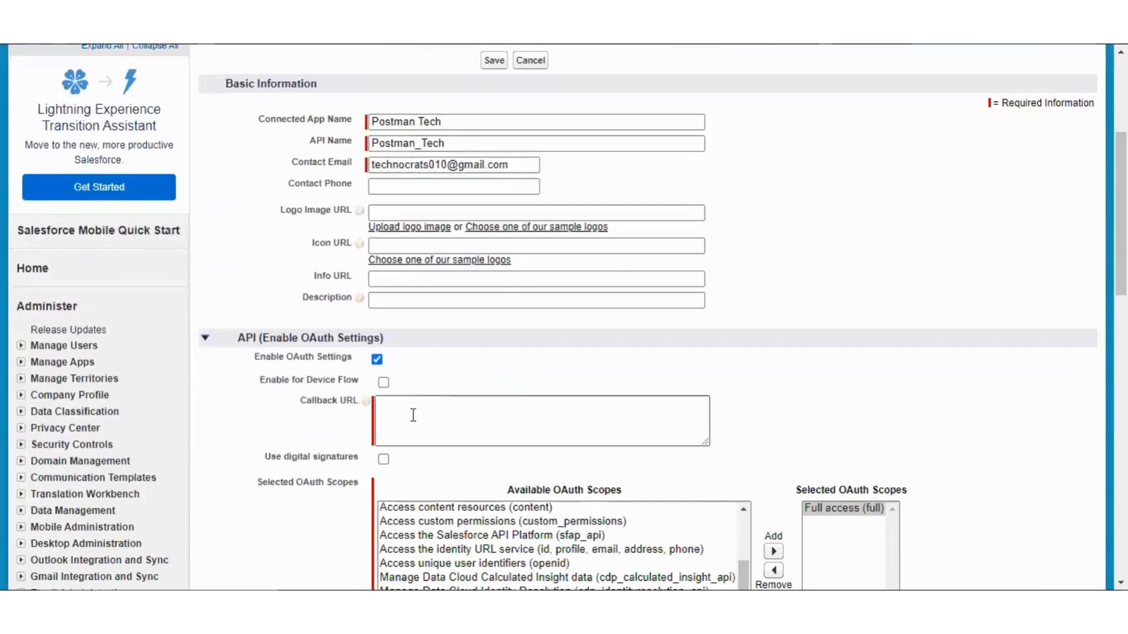
left_click(413, 415)
type("https://rtechnologies-dev-ed.develop.my.salesforce.com/")
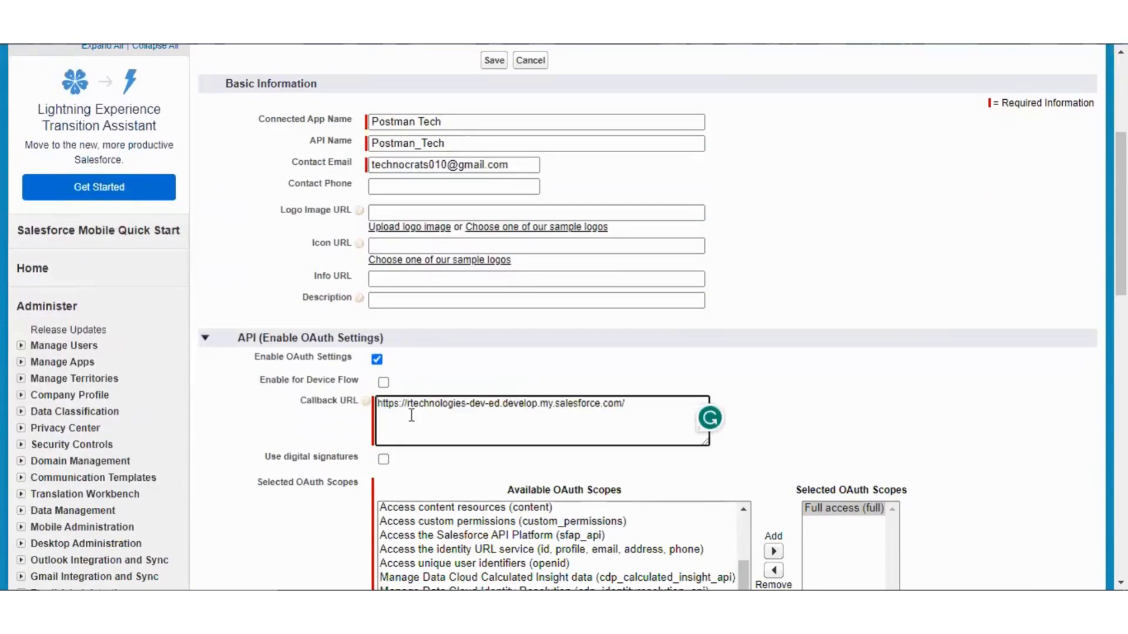
scroll(478, 475, "down", 3)
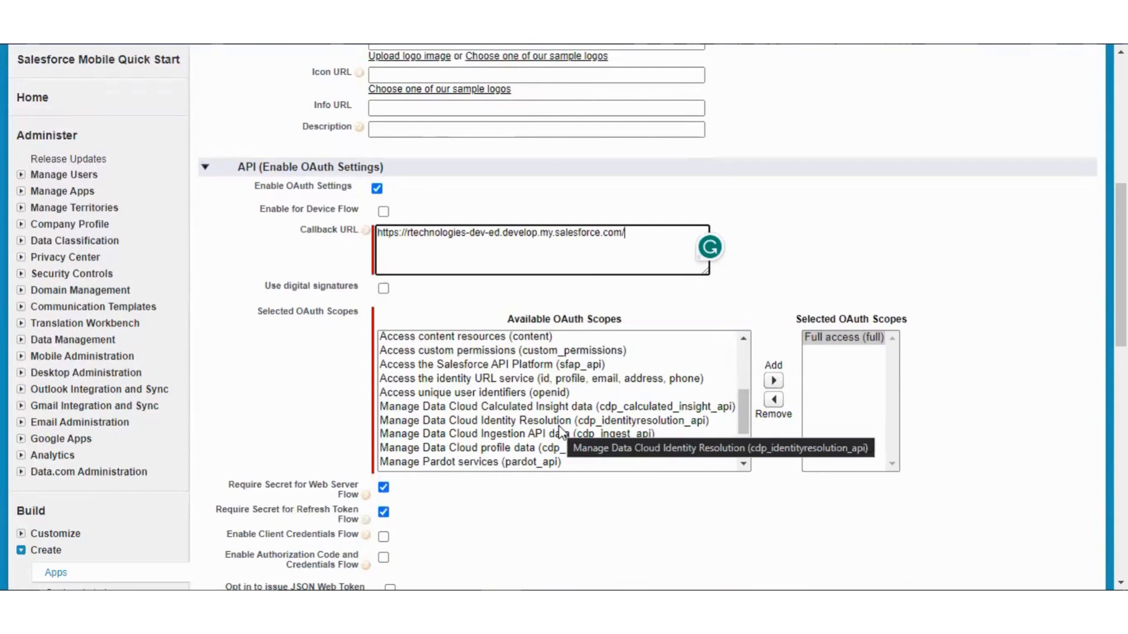
scroll(647, 463, "down", 1)
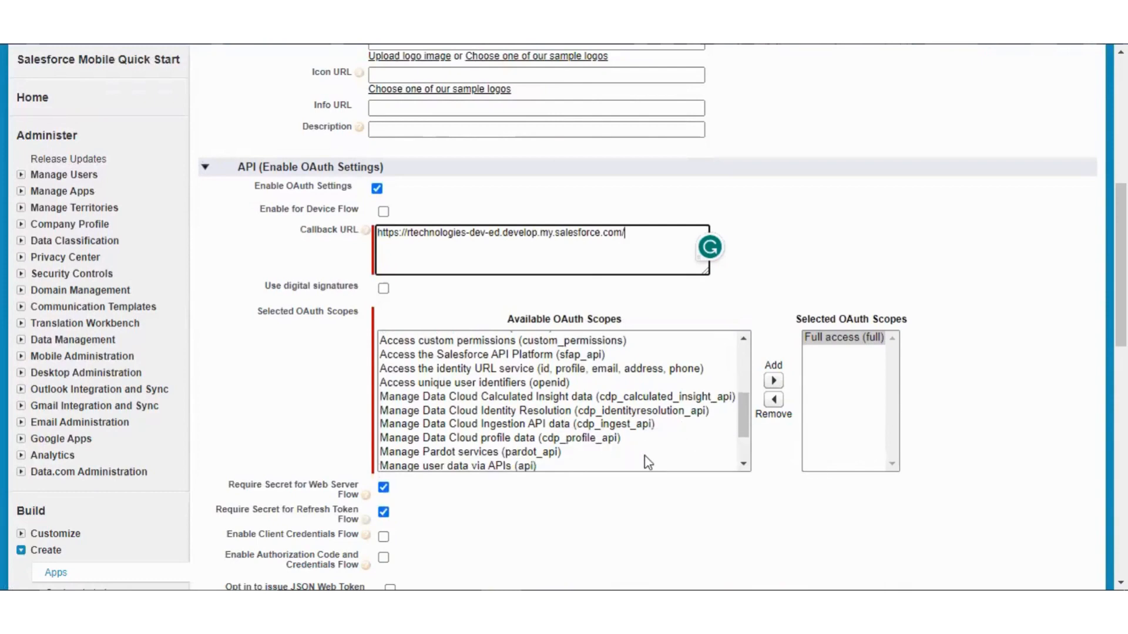
scroll(648, 462, "down", 2)
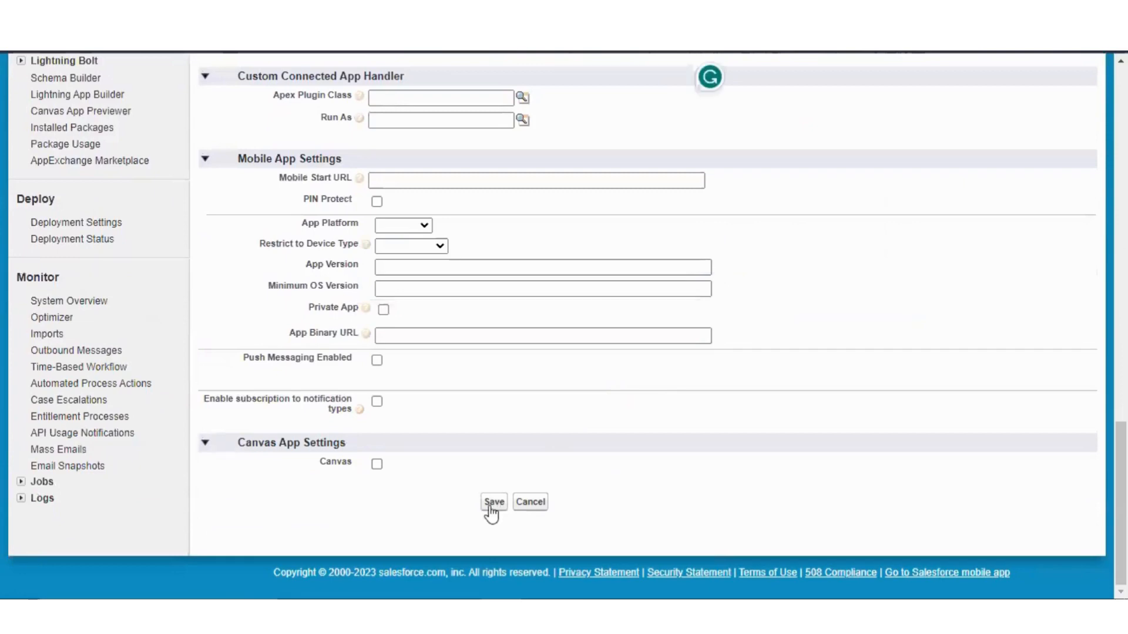
Step: Save the Postman Tech app, continue past the notice, and review its Full access scope and callback URL
left_click(492, 504)
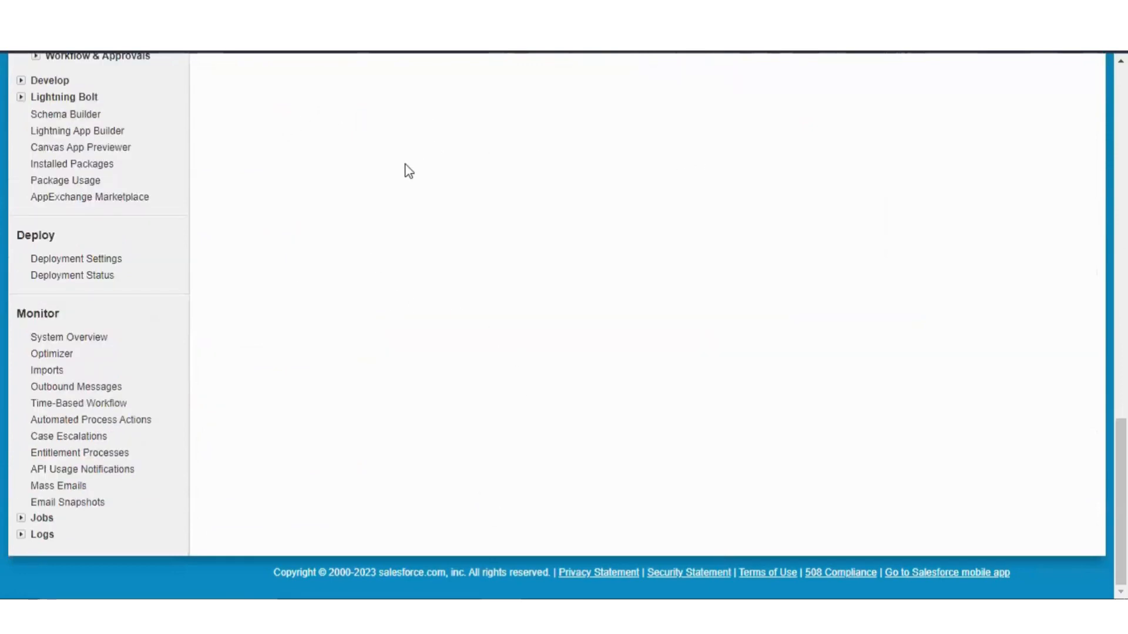
scroll(406, 171, "up", 5)
scroll(404, 168, "up", 10)
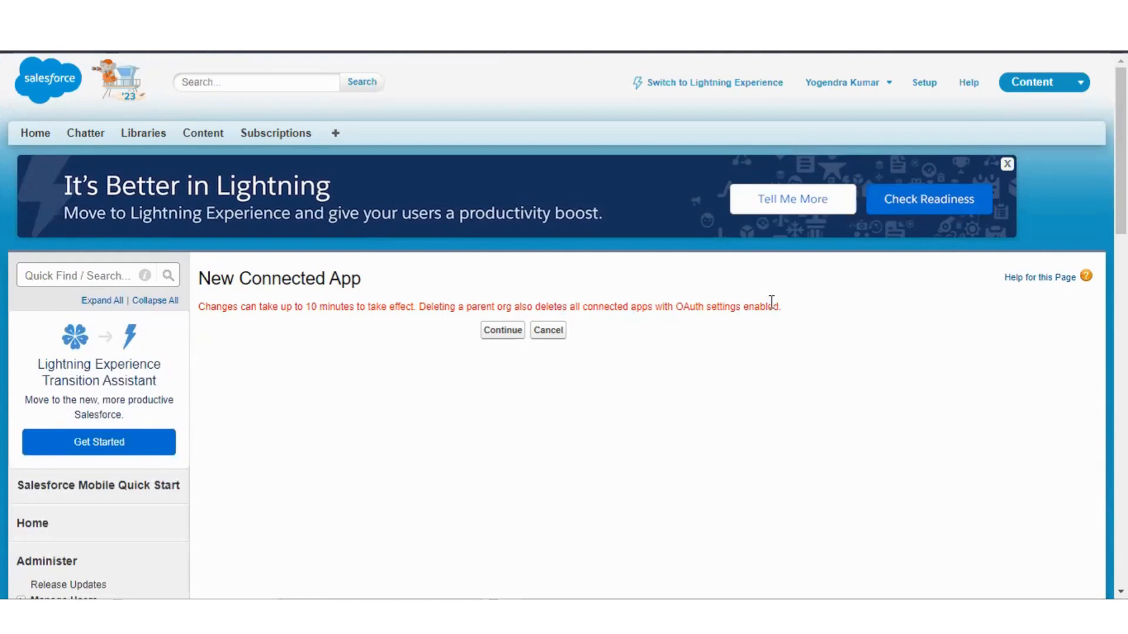
left_click(502, 331)
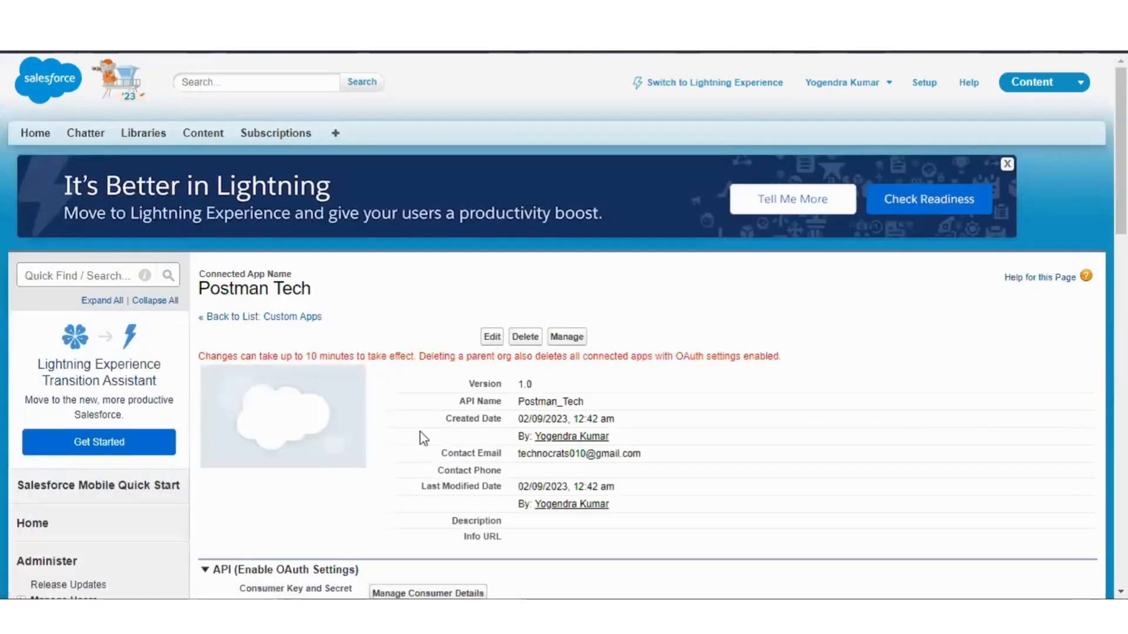
scroll(423, 438, "down", 5)
scroll(423, 438, "down", 2)
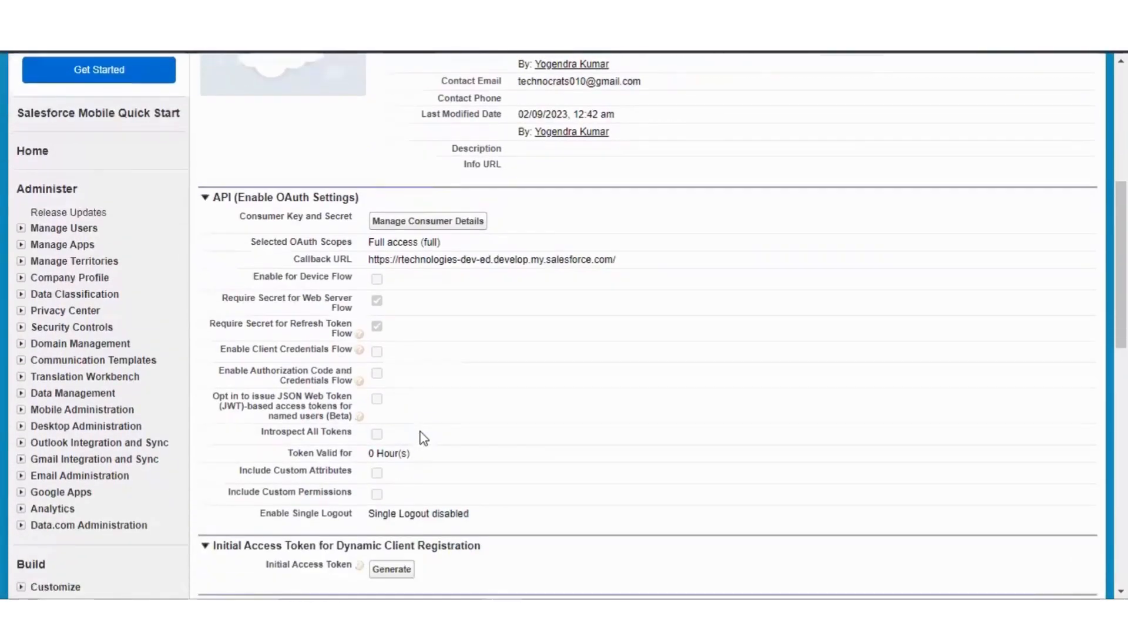
scroll(717, 171, "up", 6)
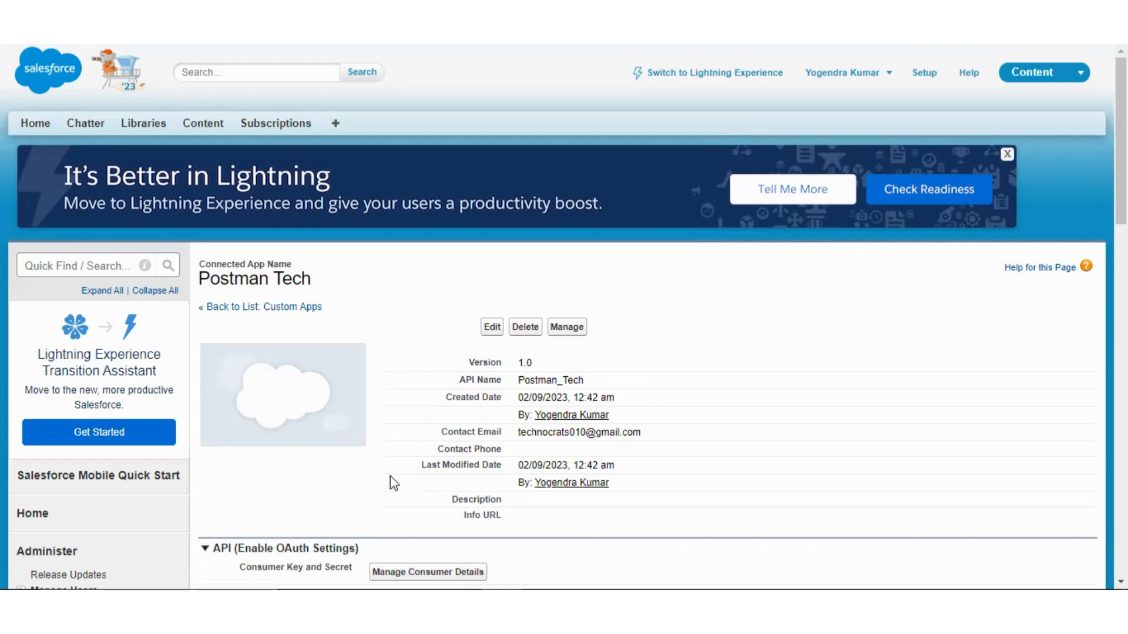
Step: Request Postman Tech's consumer details, which triggers an emailed verification code, then go to Gmail
left_click(415, 572)
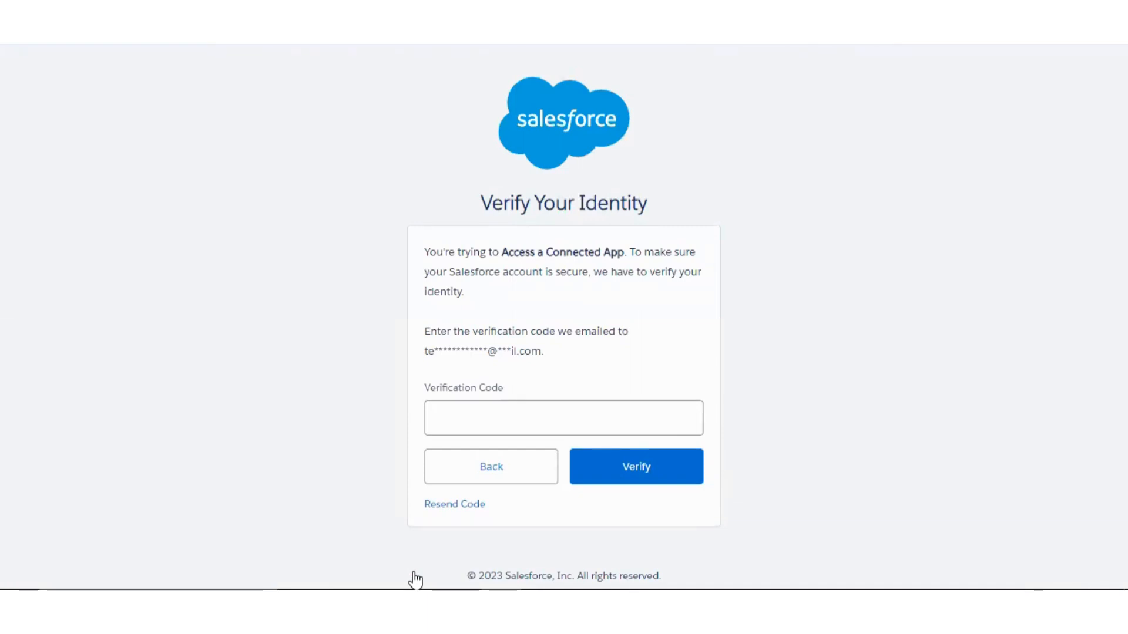
left_click(492, 425)
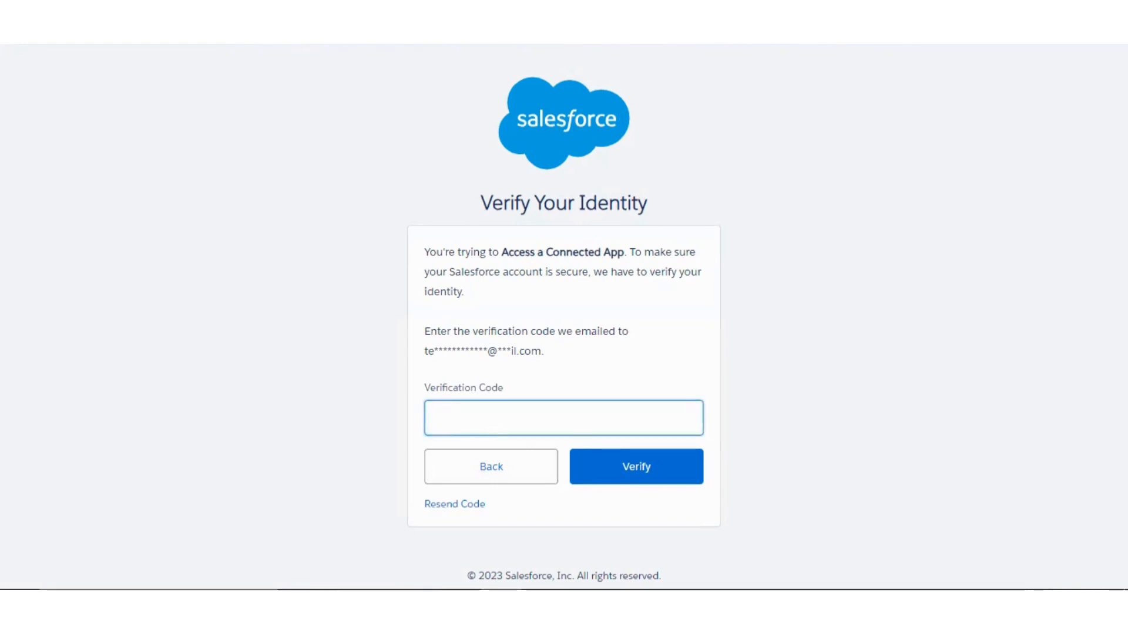
left_click(421, 24)
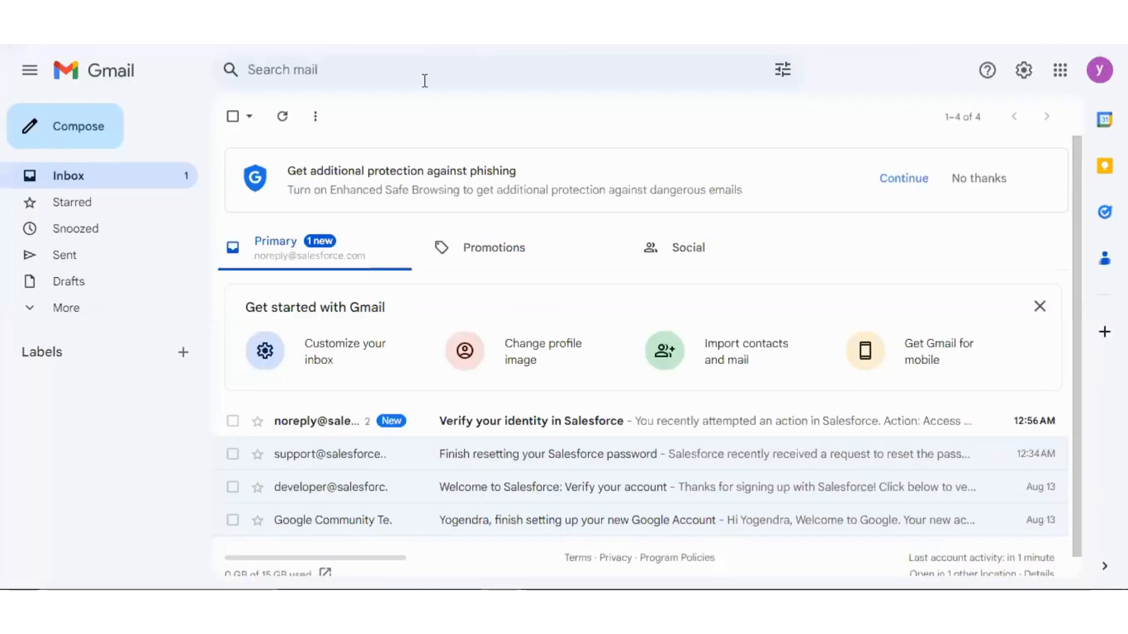
Step: Open the 'Verify your identity in Salesforce' email and select the verification code
left_click(500, 424)
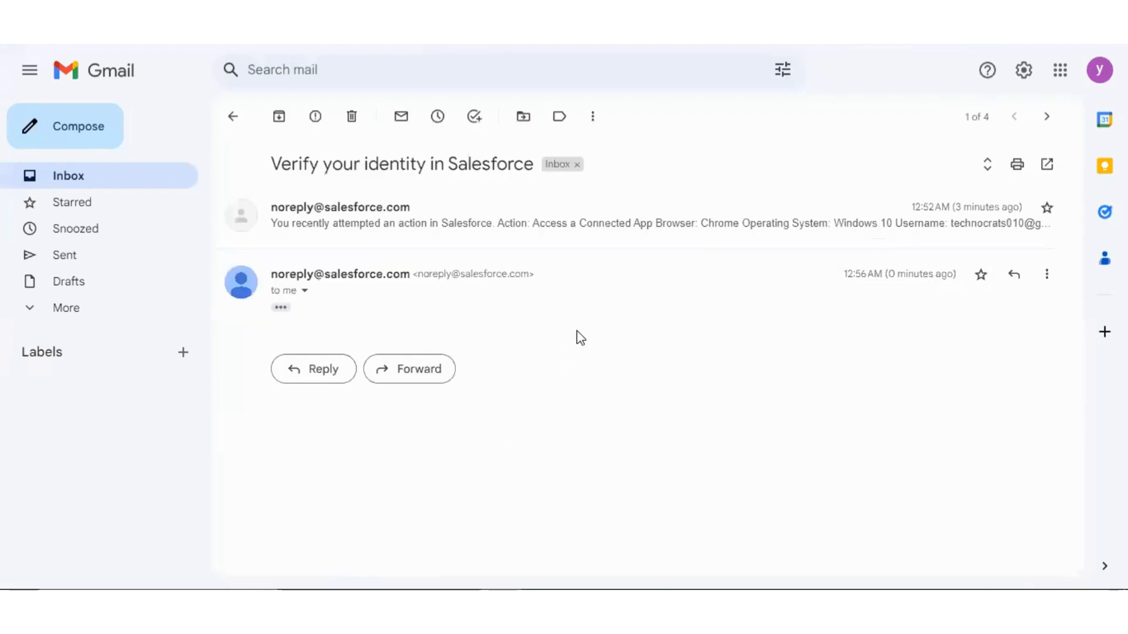
left_click(507, 227)
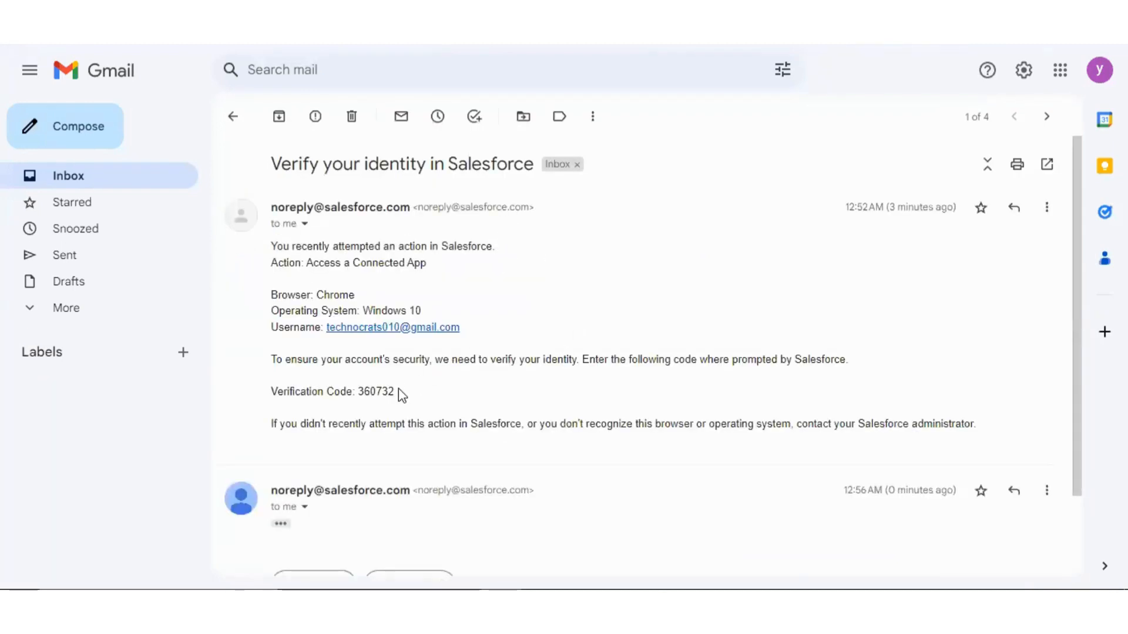
left_click_drag(399, 392, 360, 392)
key("ctrl+c")
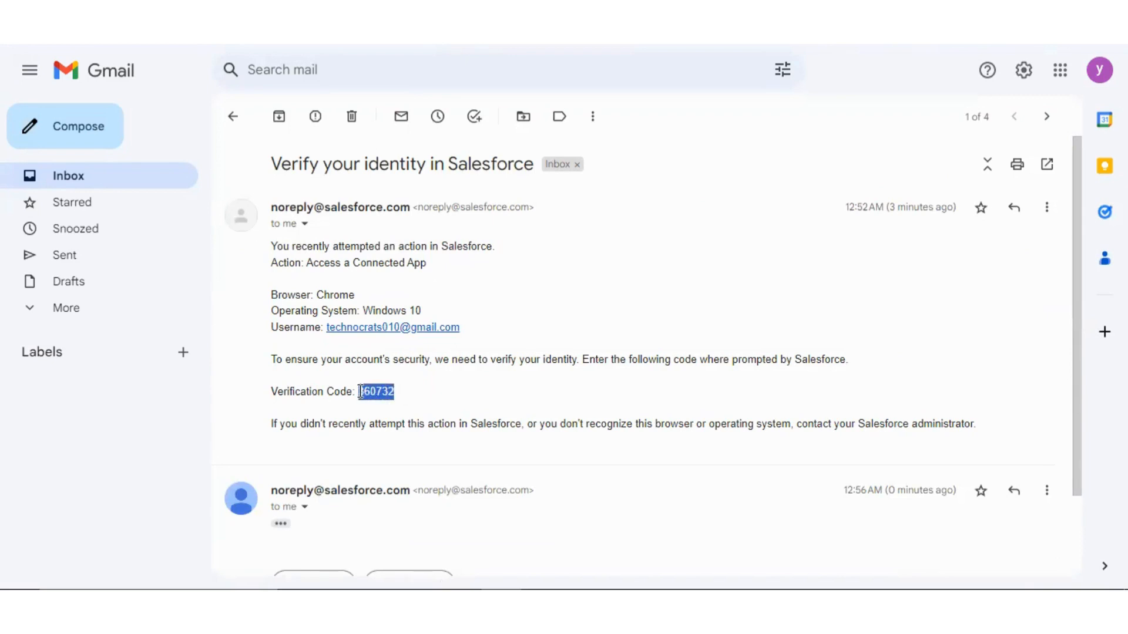
Step: Paste the emailed verification code into Salesforce's Verification Code field and verify
left_click(470, 24)
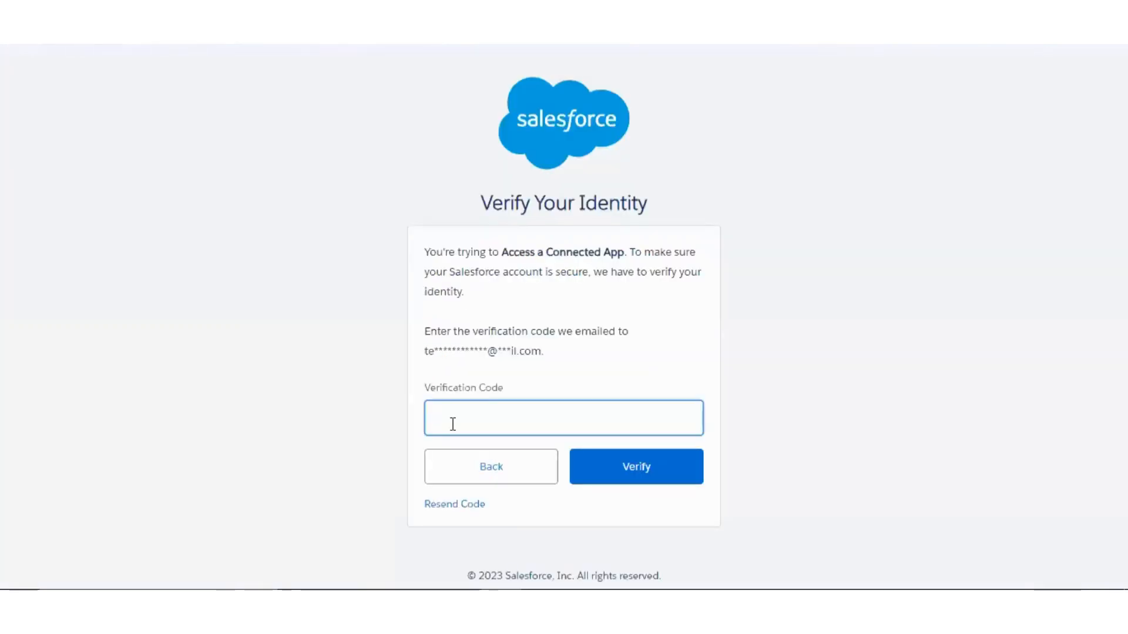
key("ctrl+v")
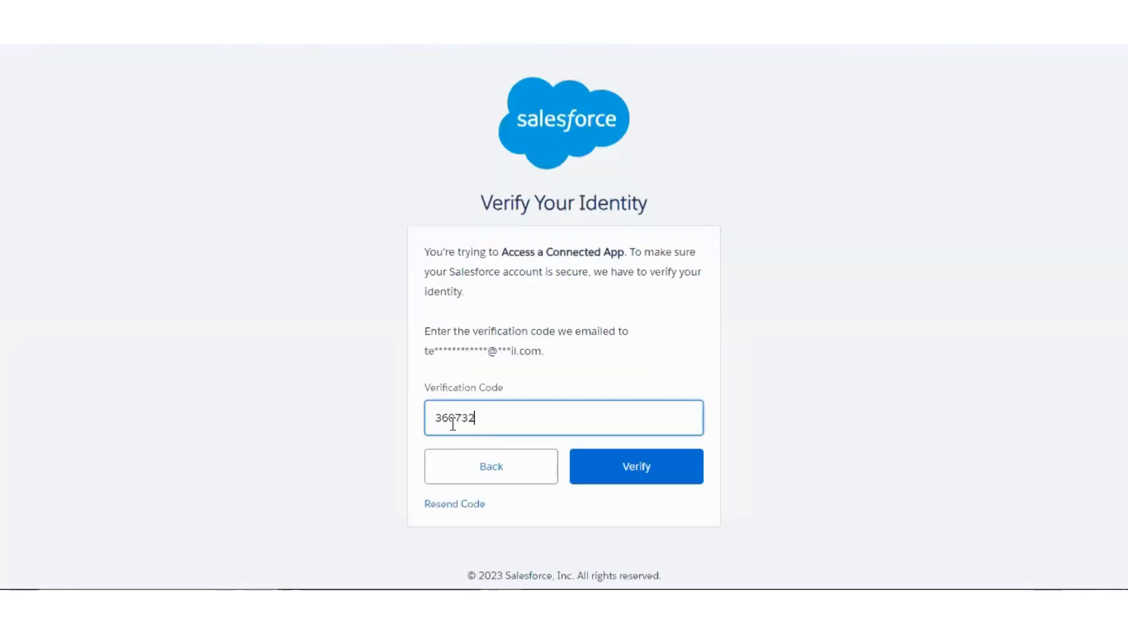
left_click(593, 471)
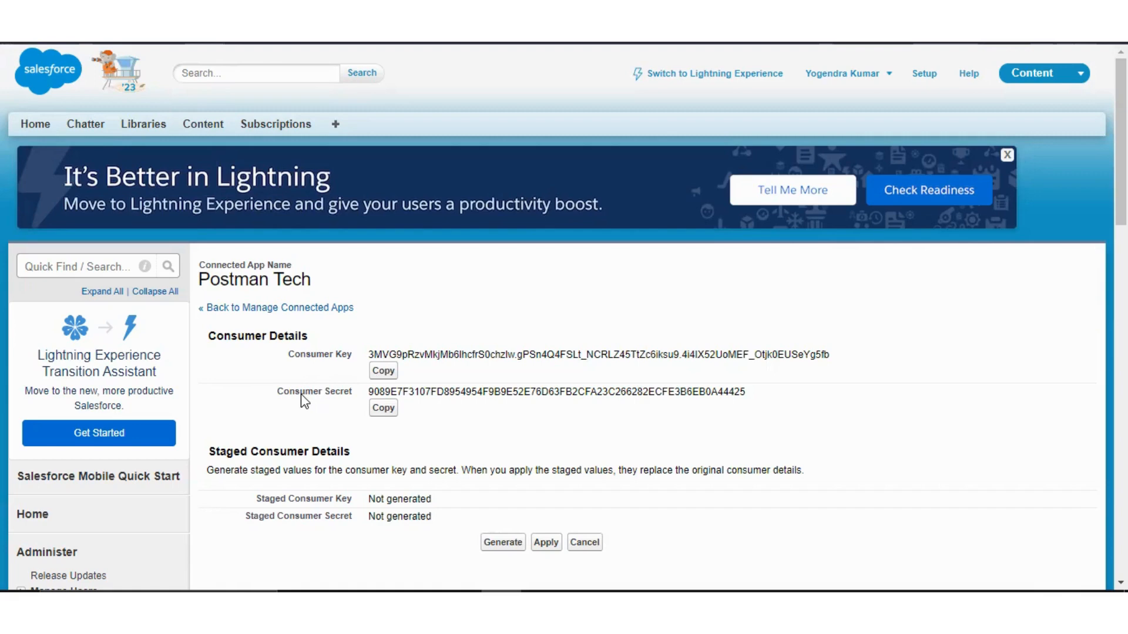
Step: From My Settings, search 'security' and open Reset My Security Token in Salesforce Classic
left_click(859, 77)
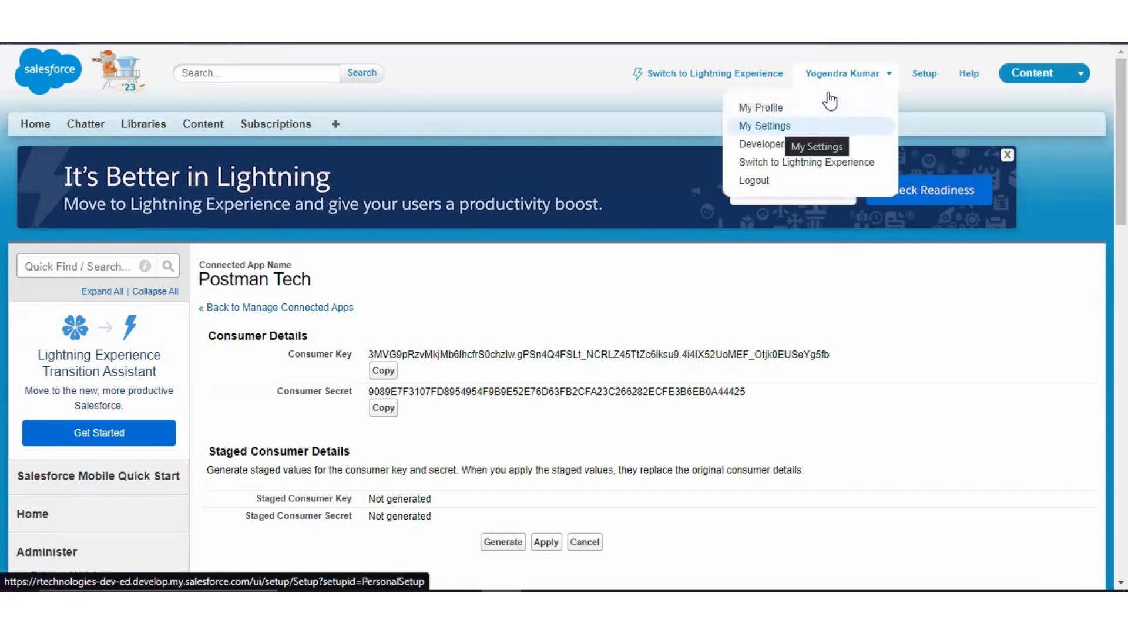
left_click(790, 126)
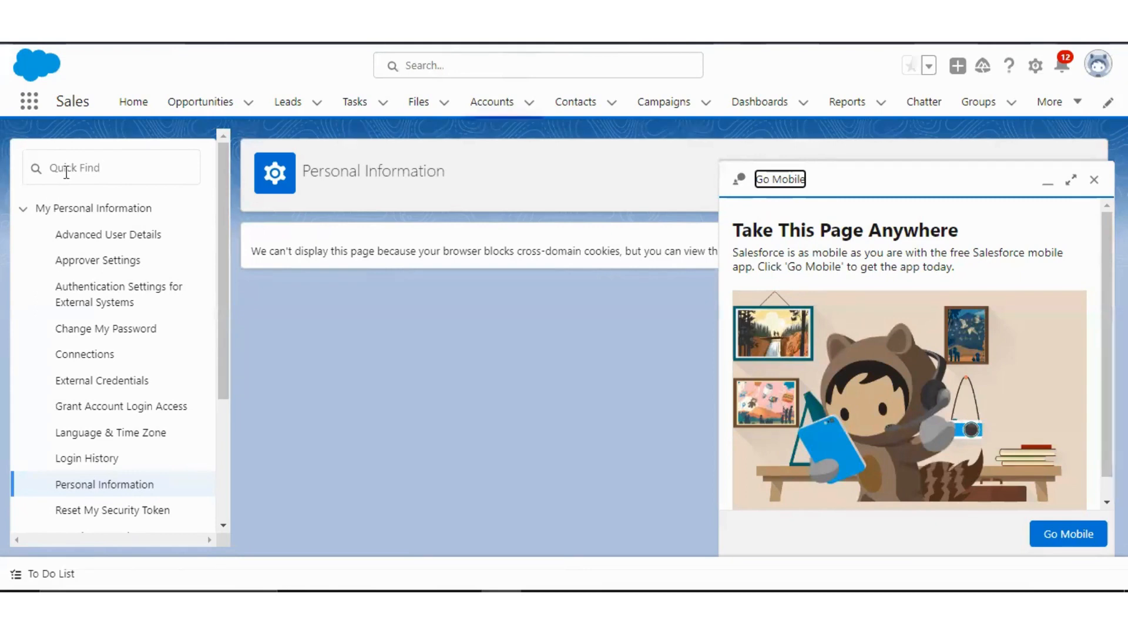
left_click(1093, 180)
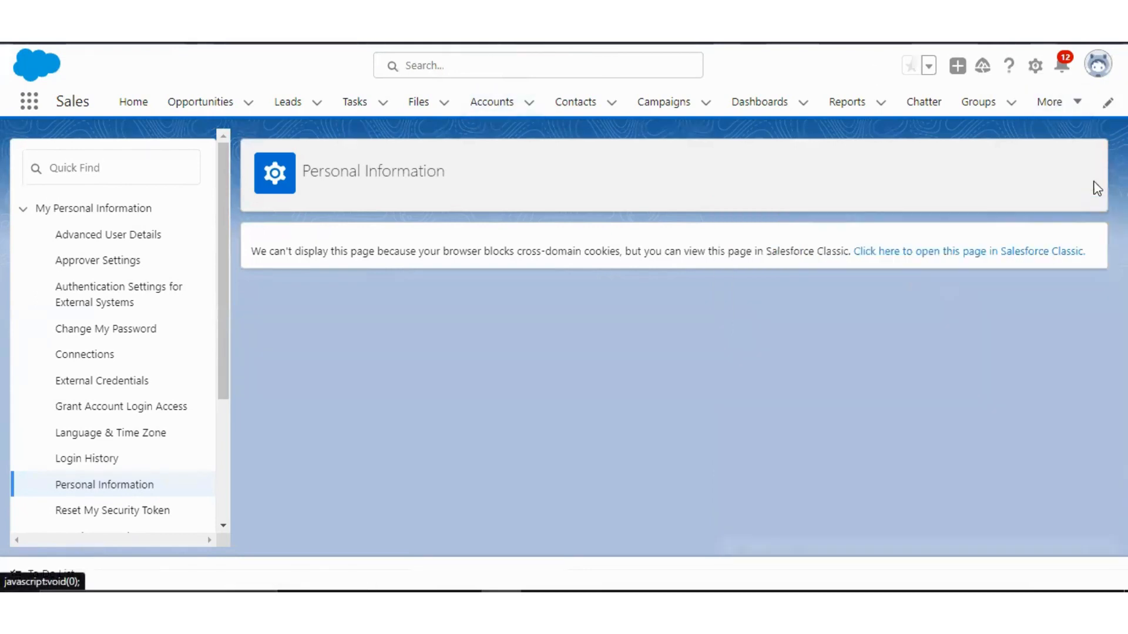
left_click(118, 164)
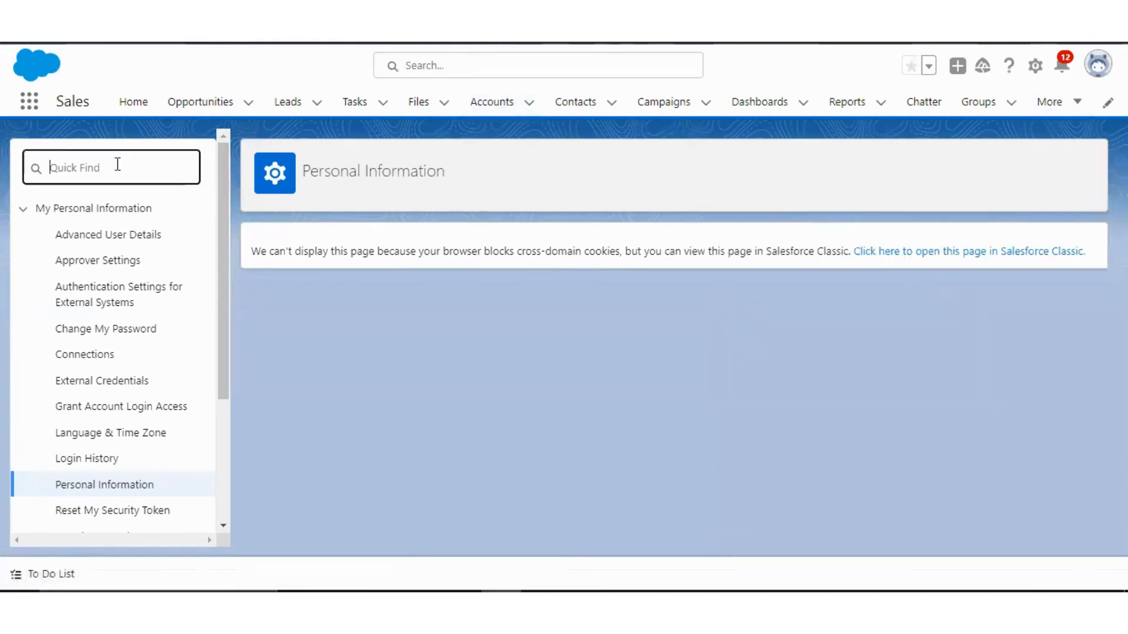
type("sec")
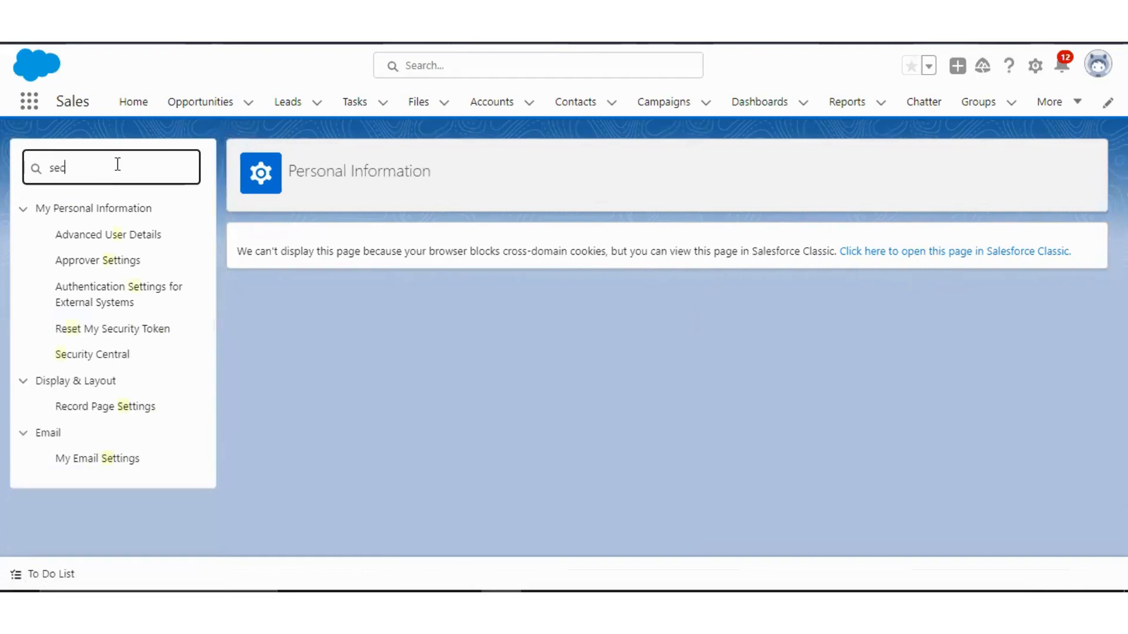
type("urity")
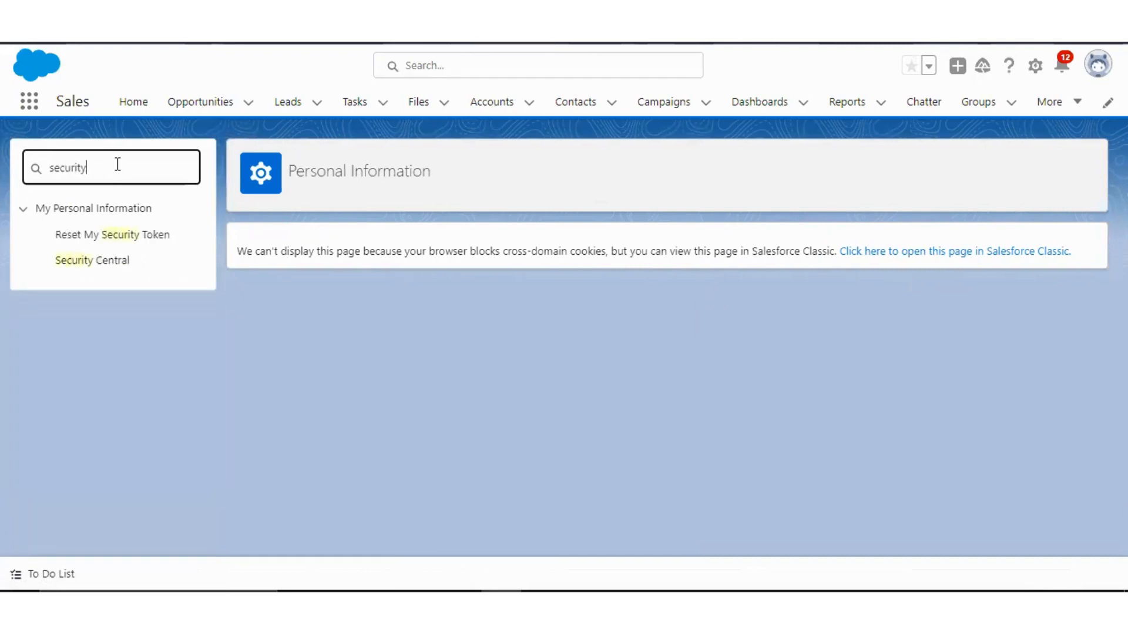
left_click(113, 242)
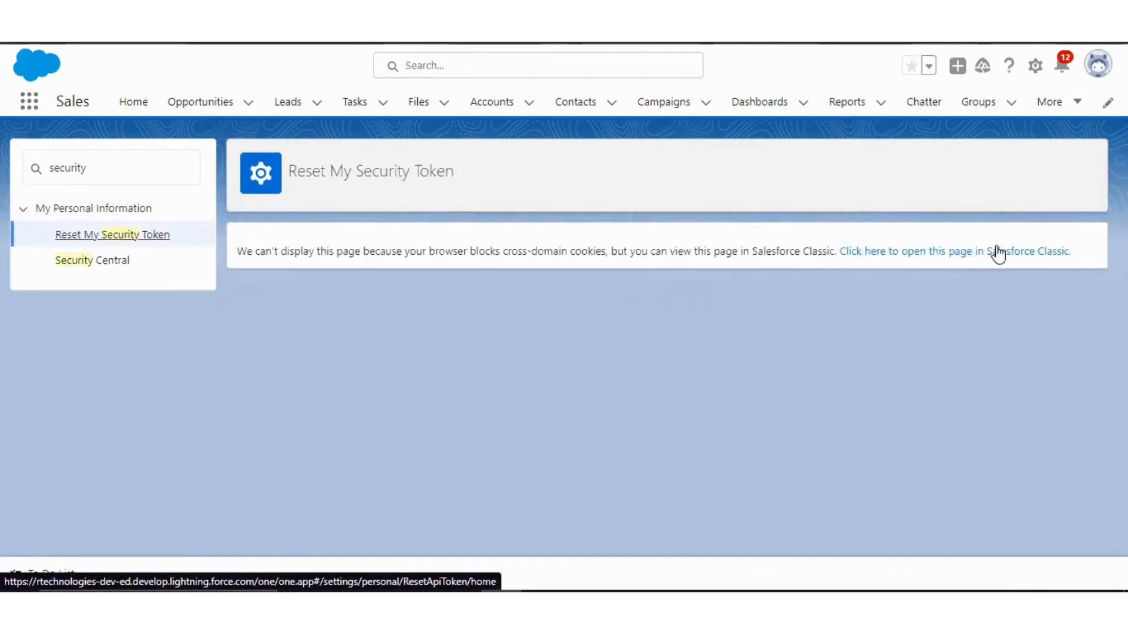
left_click(980, 257)
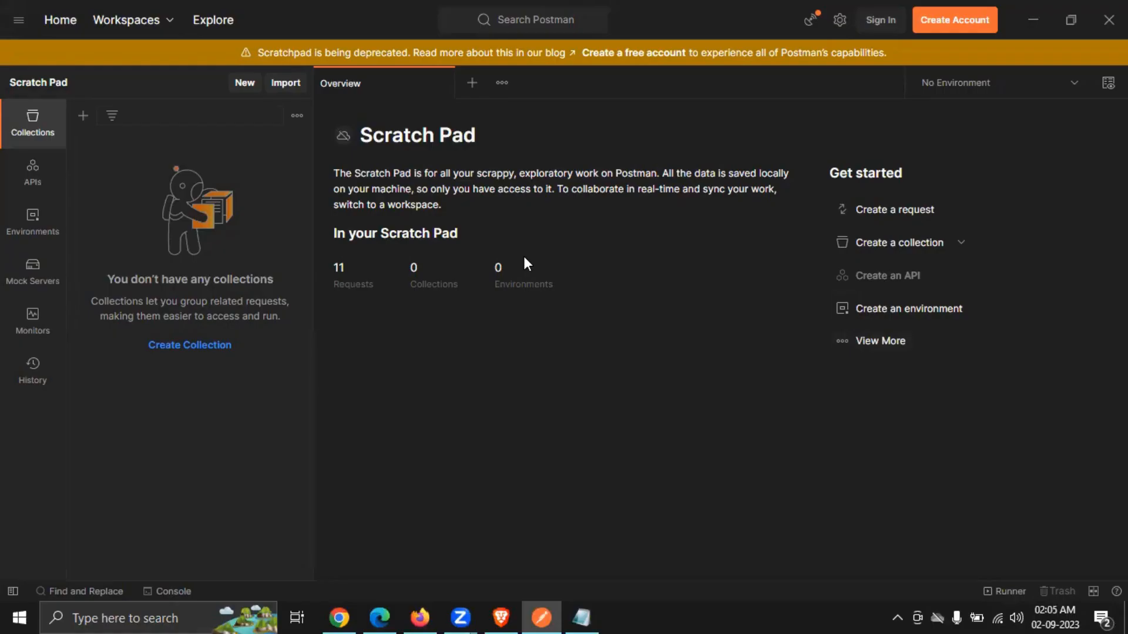
Step: Create a new collection and replace its default name with 'Postman to Tech'
left_click(244, 82)
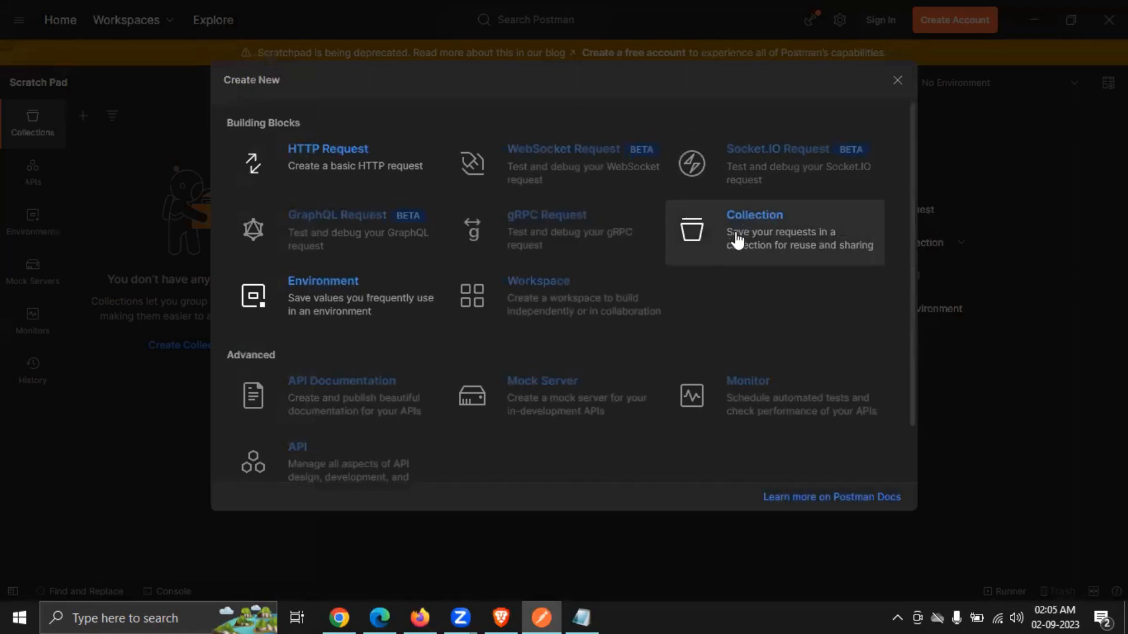
left_click(756, 227)
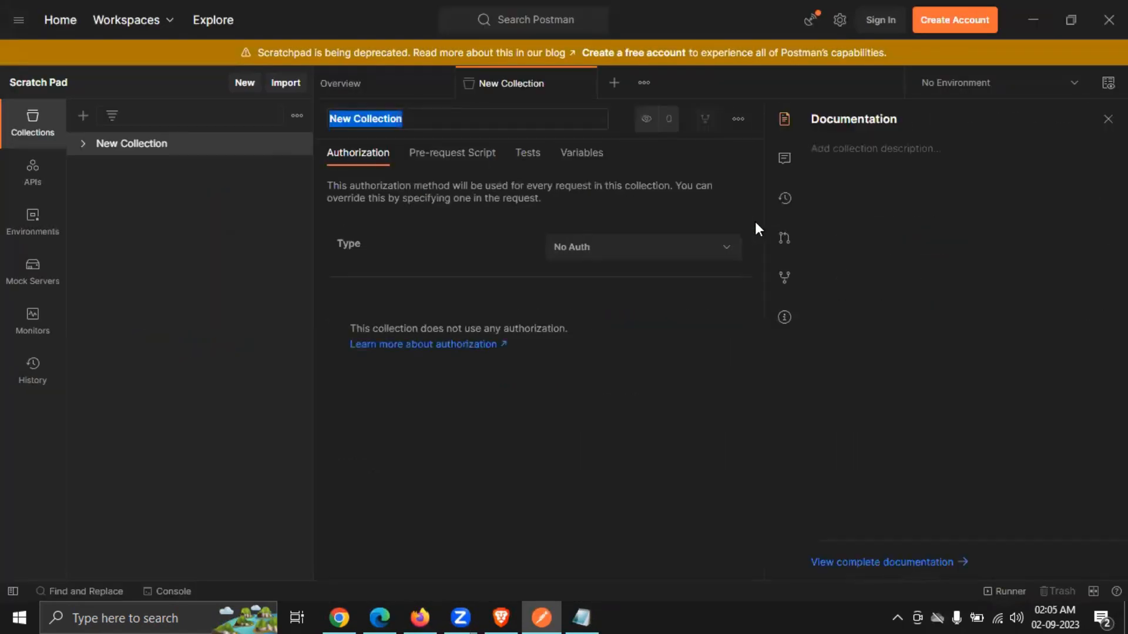
left_click(408, 119)
key("BackSpace")
key("BackSpace")
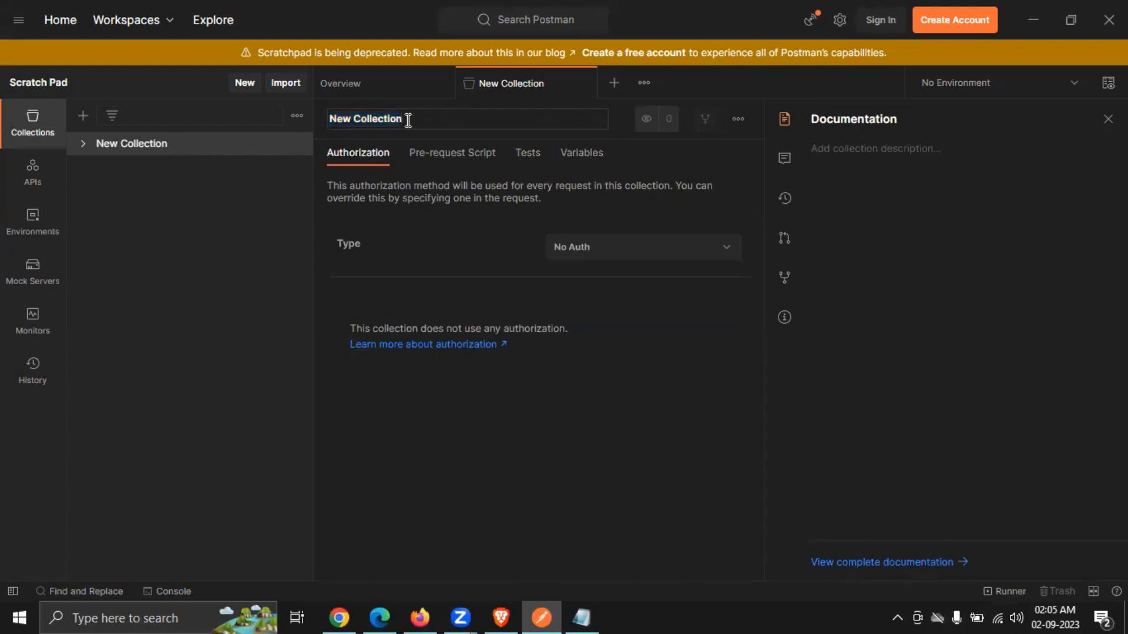
key("BackSpace")
key("BackSpace")
key("BackSpace")
key("BackSpace")
key("BackSpace")
key("BackSpace")
key("BackSpace")
key("BackSpace")
key("BackSpace")
key("BackSpace")
key("BackSpace")
key("BackSpace")
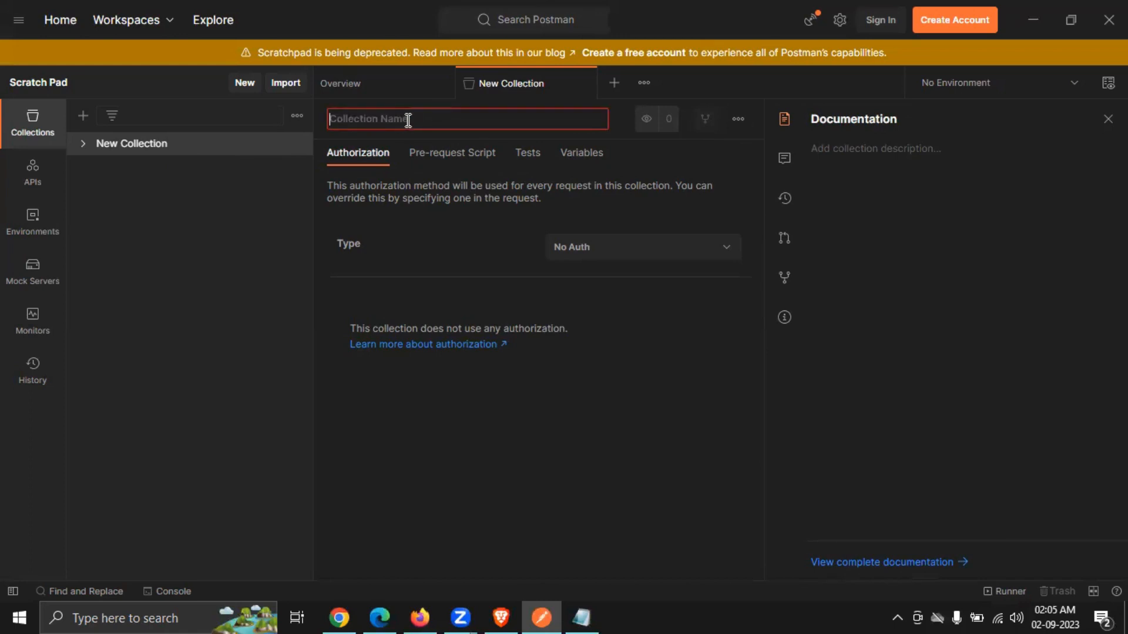
type("Postm")
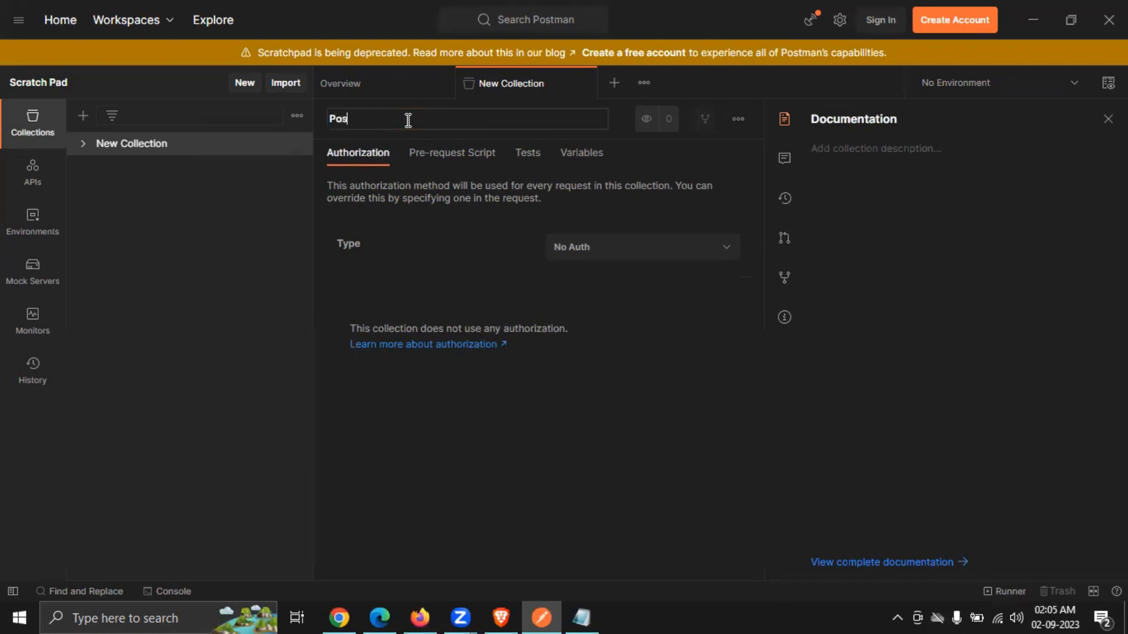
type("to t")
key("BackSpace")
type("Tech")
Step: Set the collection's authorization type to OAuth 2.0
left_click(650, 253)
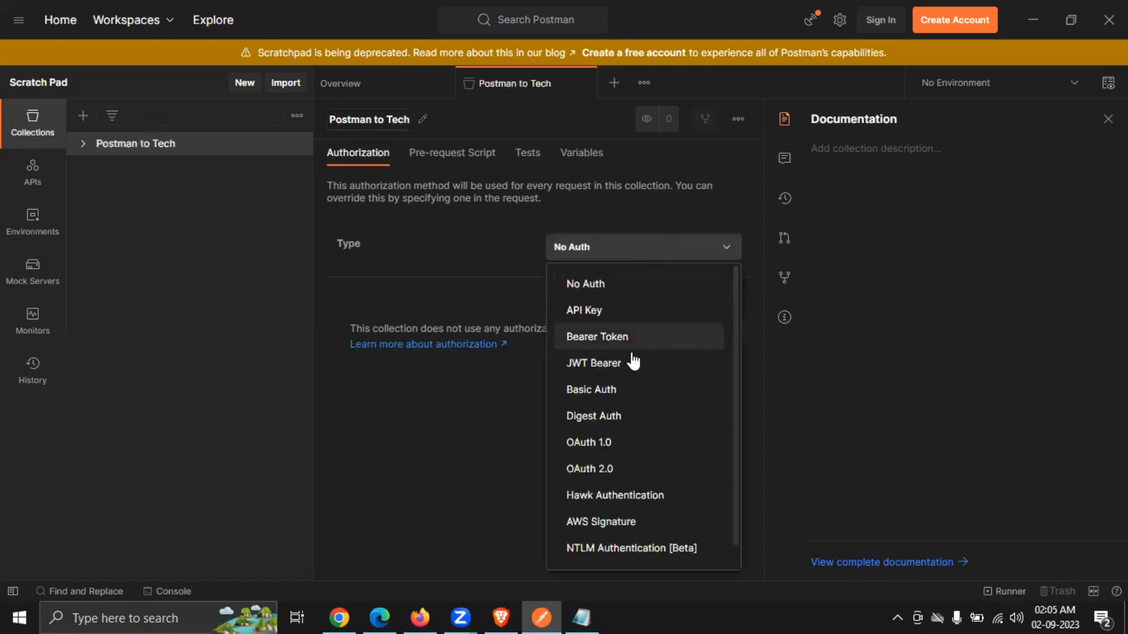
left_click(601, 469)
scroll(585, 464, "down", 3)
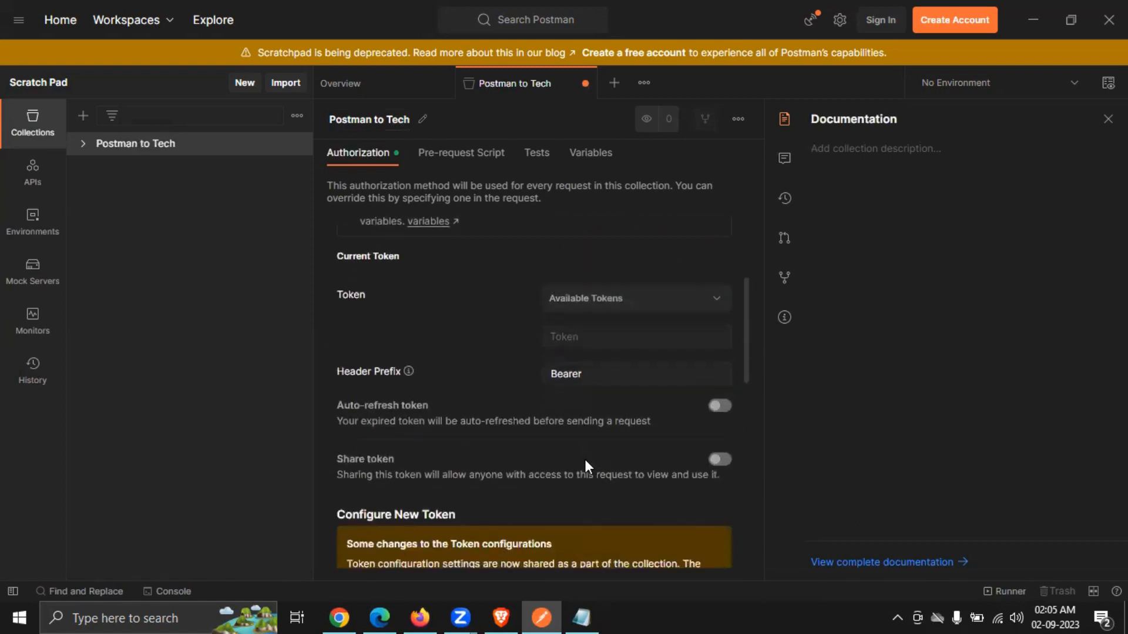
scroll(735, 456, "down", 5)
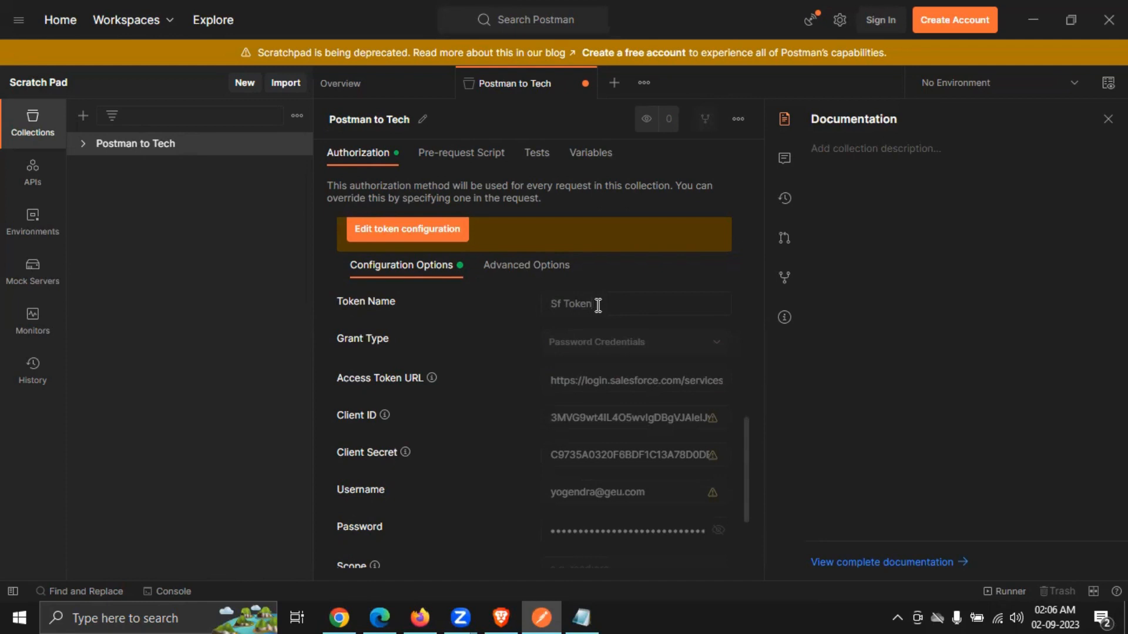
key("Left")
key("Left")
Step: Check the grant type and the full Access Token URL, then bring up the Notepad notes
left_click(611, 353)
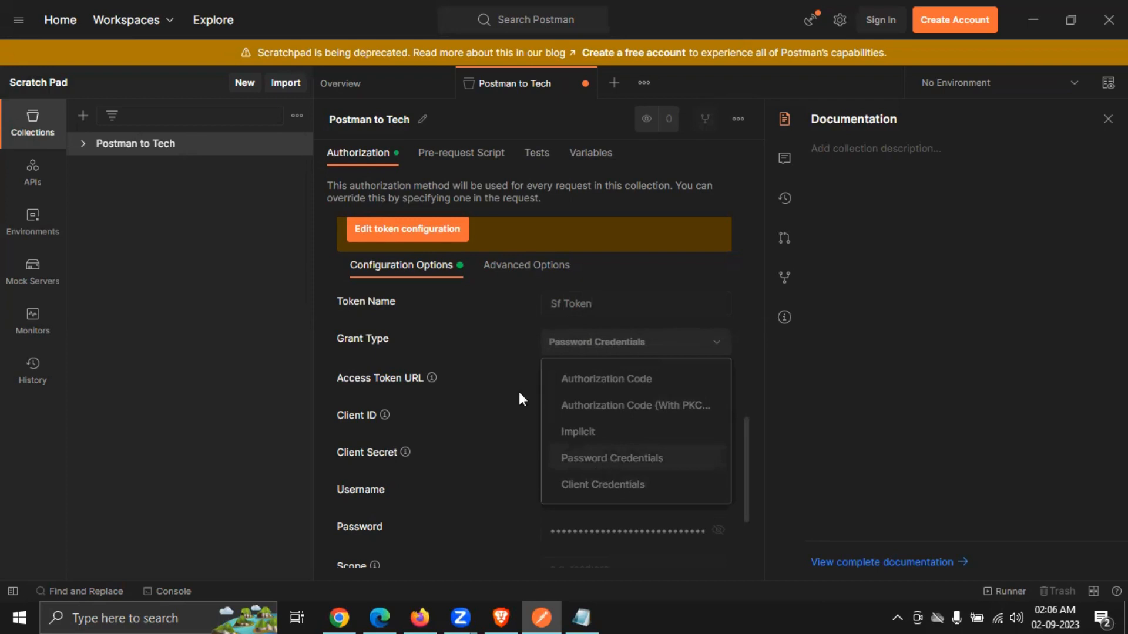
left_click(481, 355)
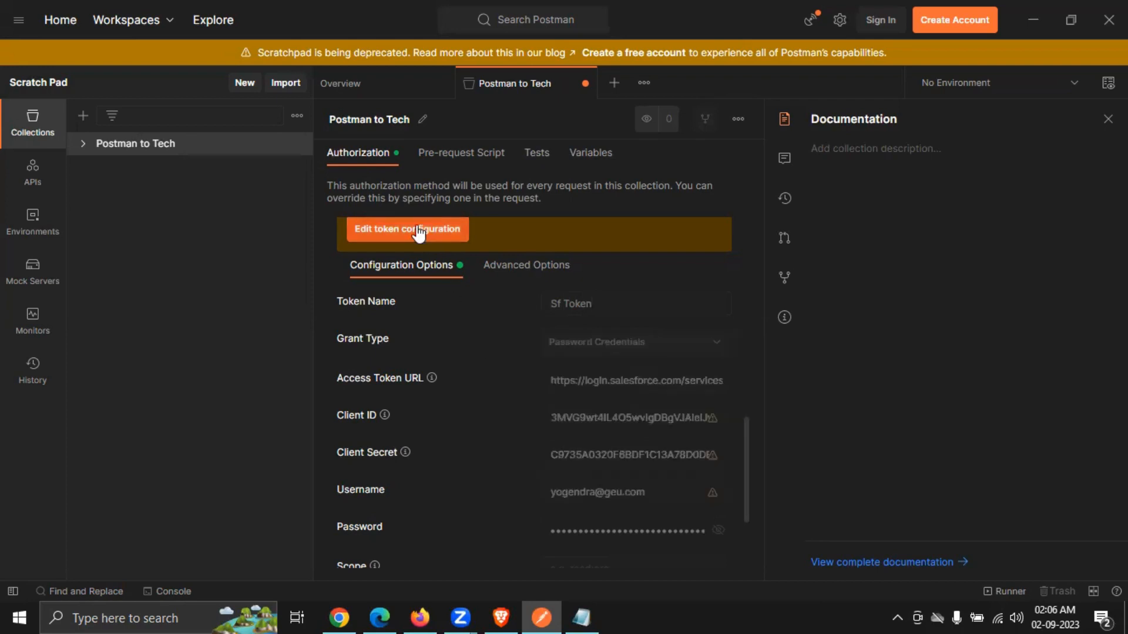
left_click(419, 231)
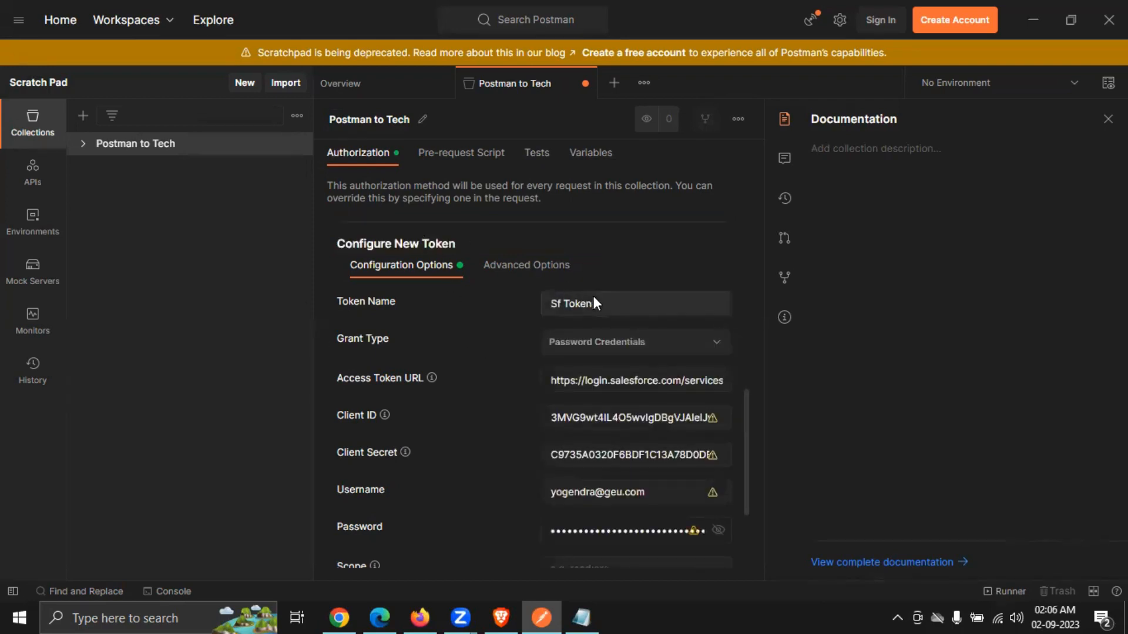
left_click(603, 380)
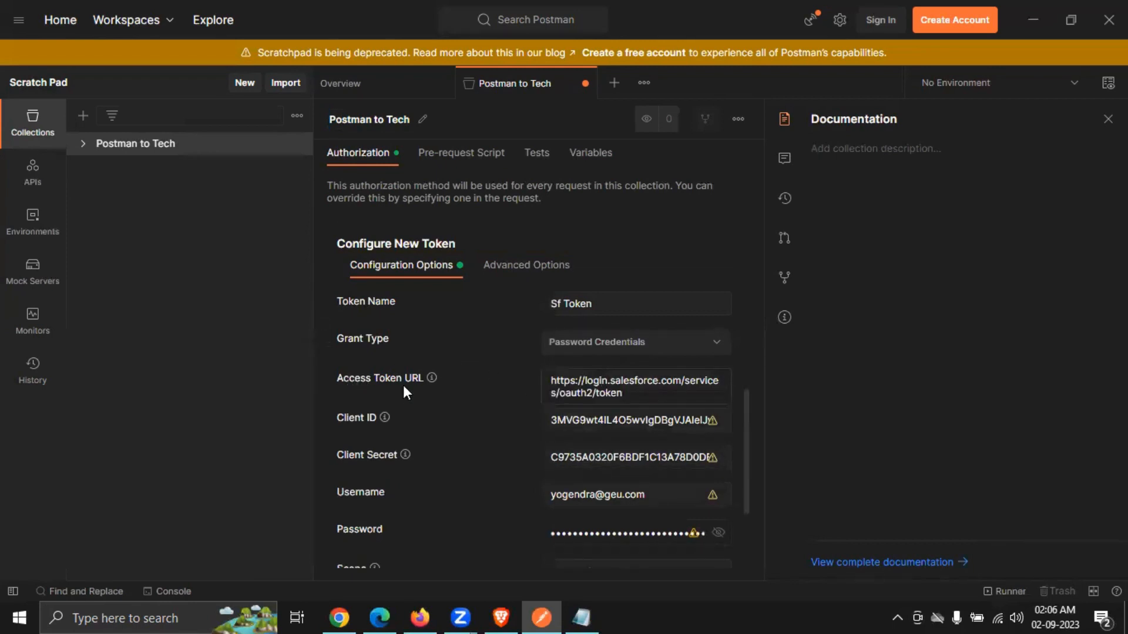
left_click(587, 611)
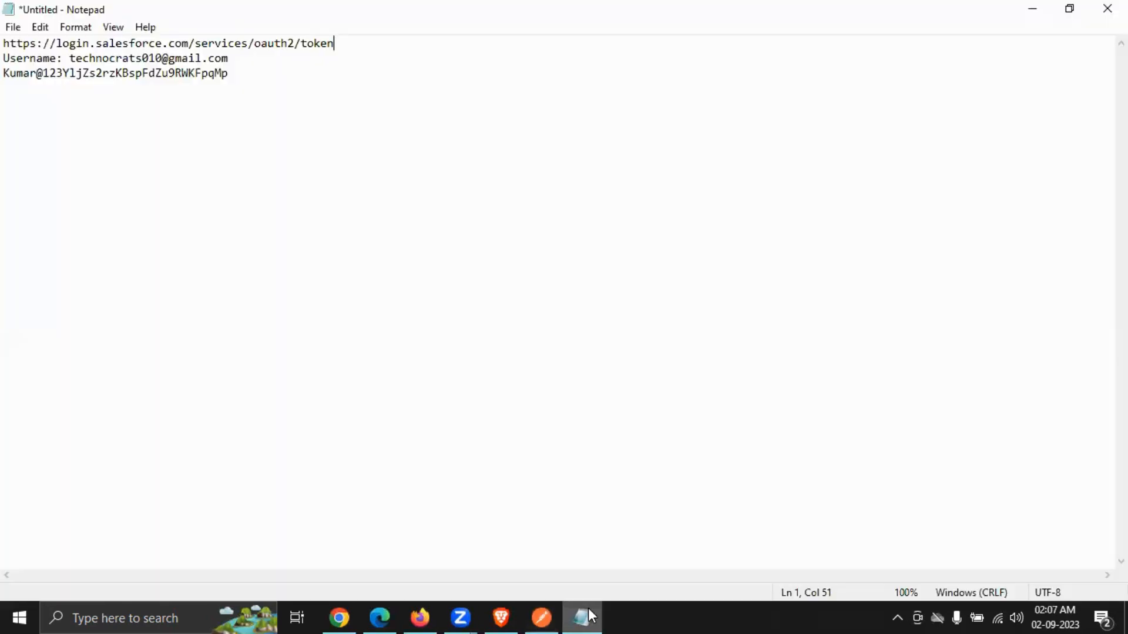
left_click_drag(350, 45, 2, 39)
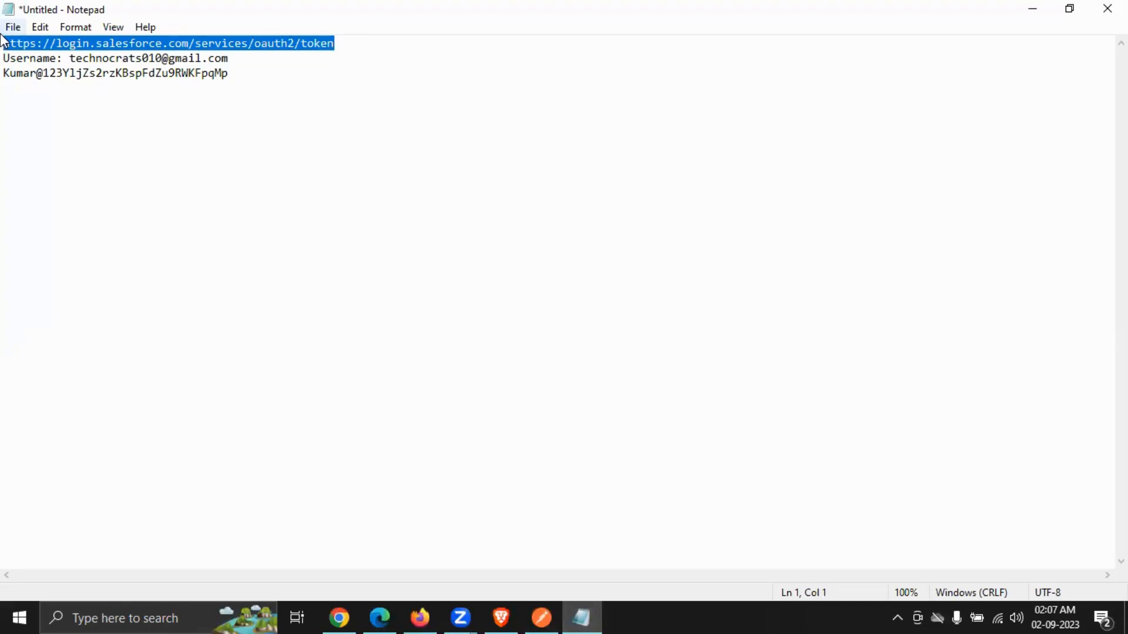
left_click(1015, 8)
left_click_drag(642, 395, 542, 381)
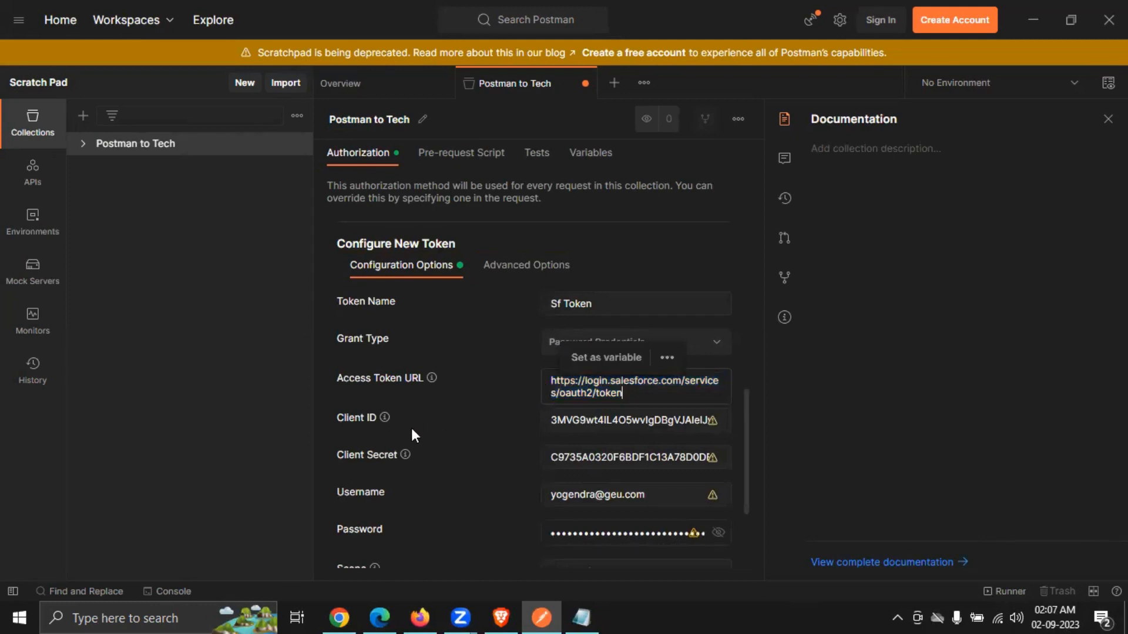
Step: Open App Manager in Salesforce Classic and cancel the new connected app form
mouse_move(500, 615)
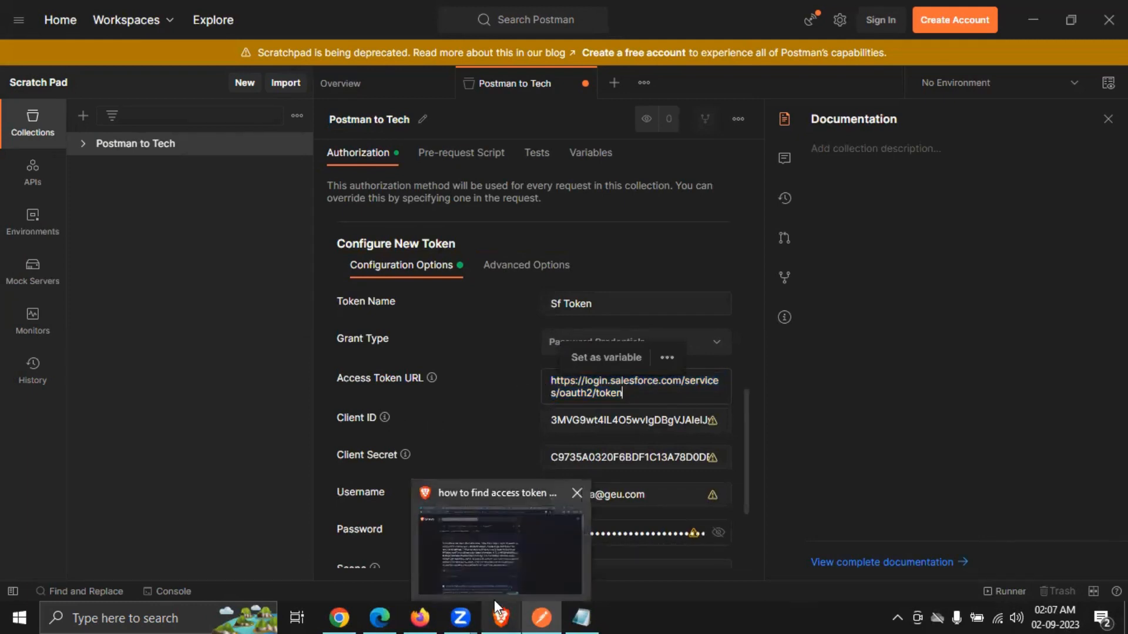
left_click(492, 572)
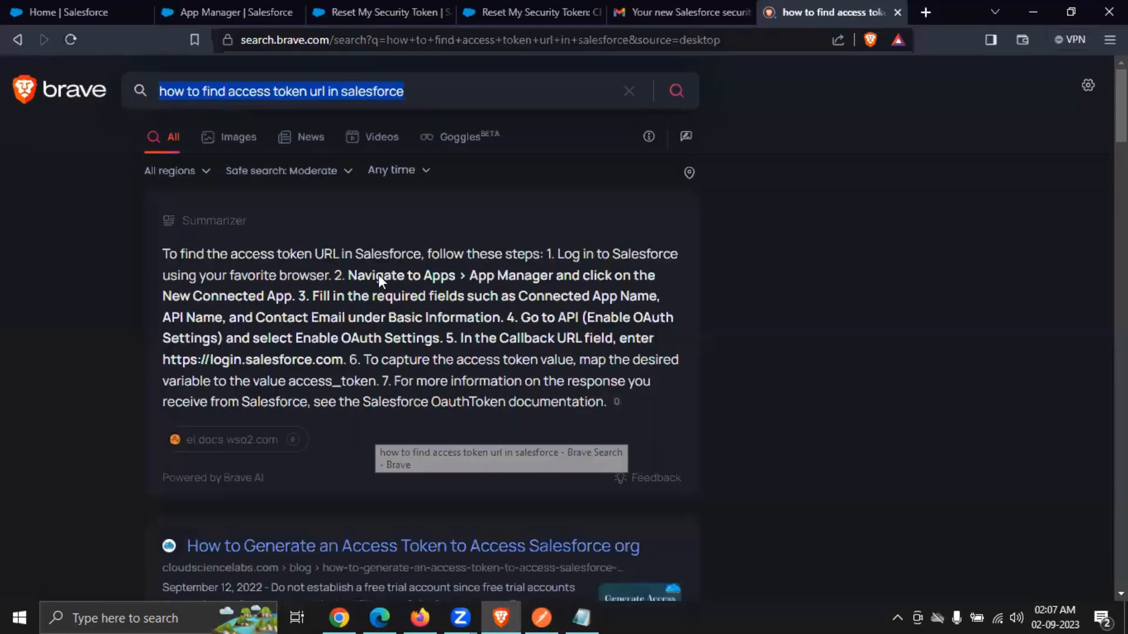
left_click(359, 11)
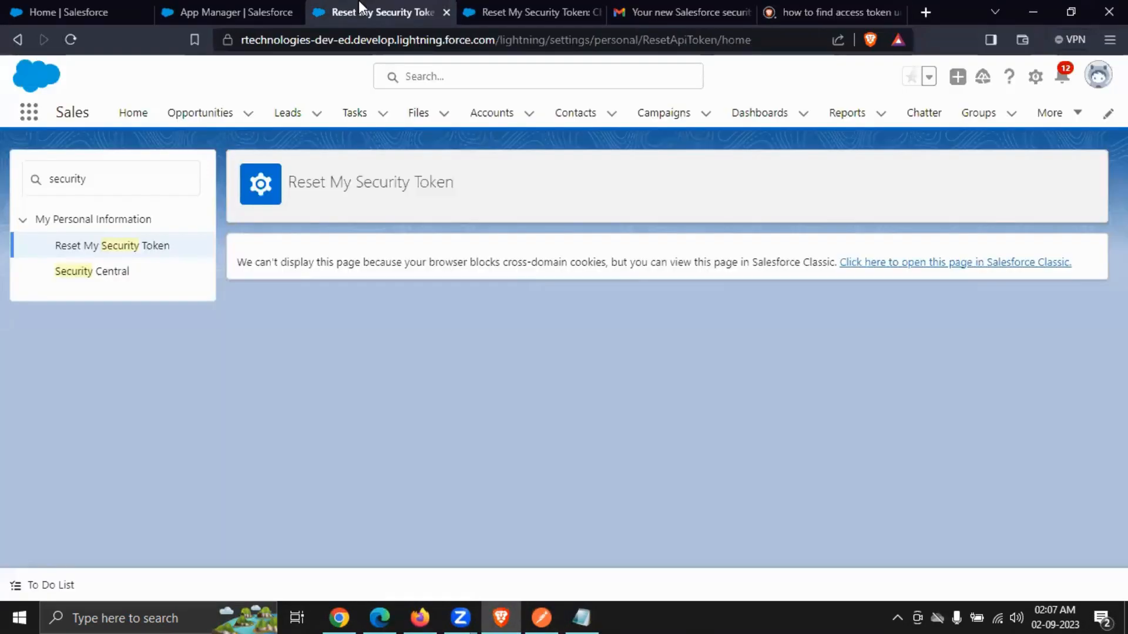
left_click(472, 9)
left_click(235, 9)
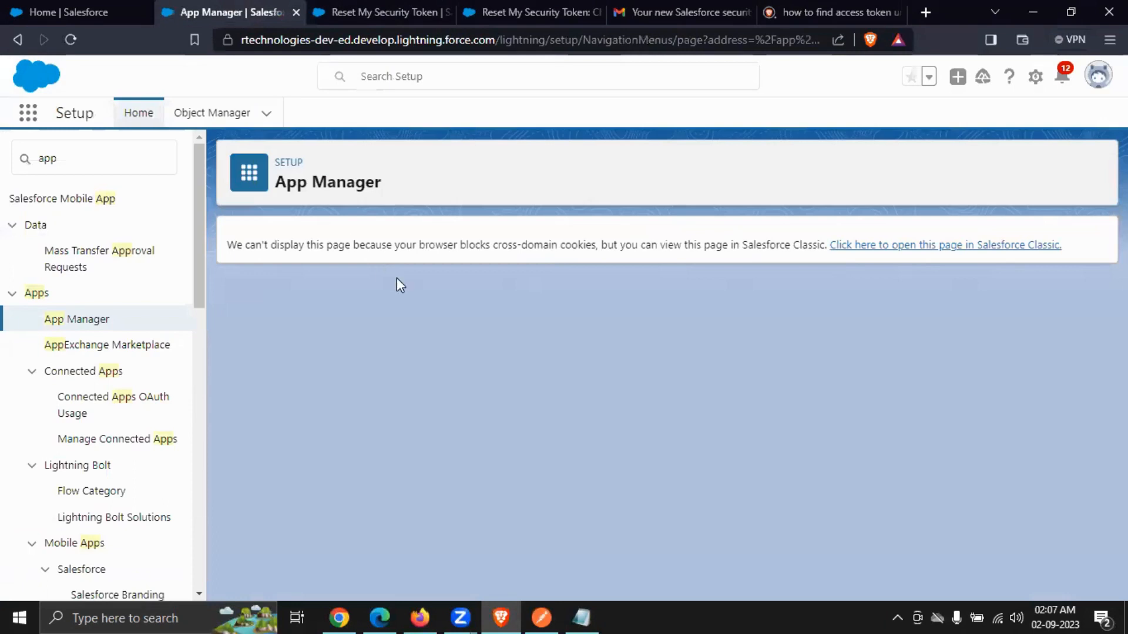
left_click(978, 247)
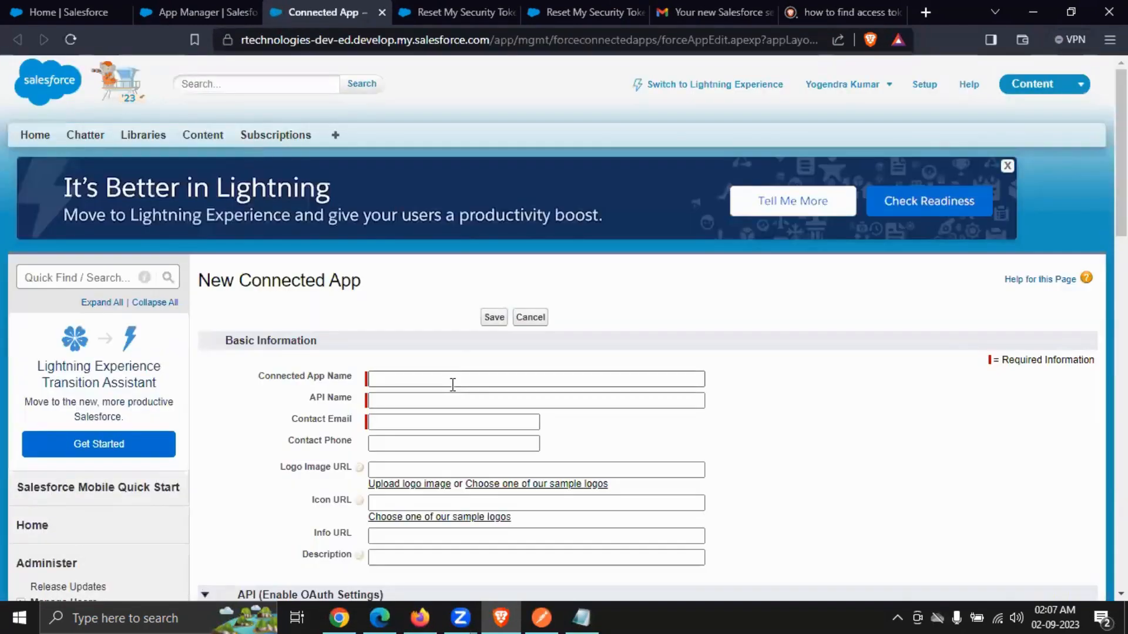
left_click(543, 317)
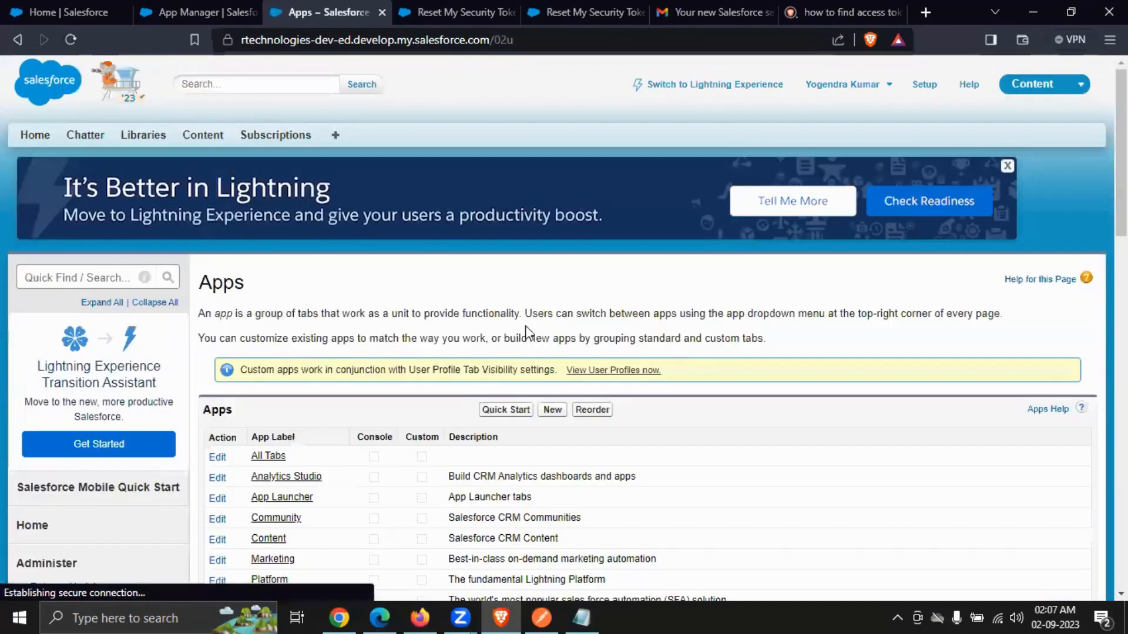
Step: Request the Postman Tech connected app's consumer details and go to Gmail for the code
scroll(418, 434, "down", 15)
scroll(418, 435, "up", 8)
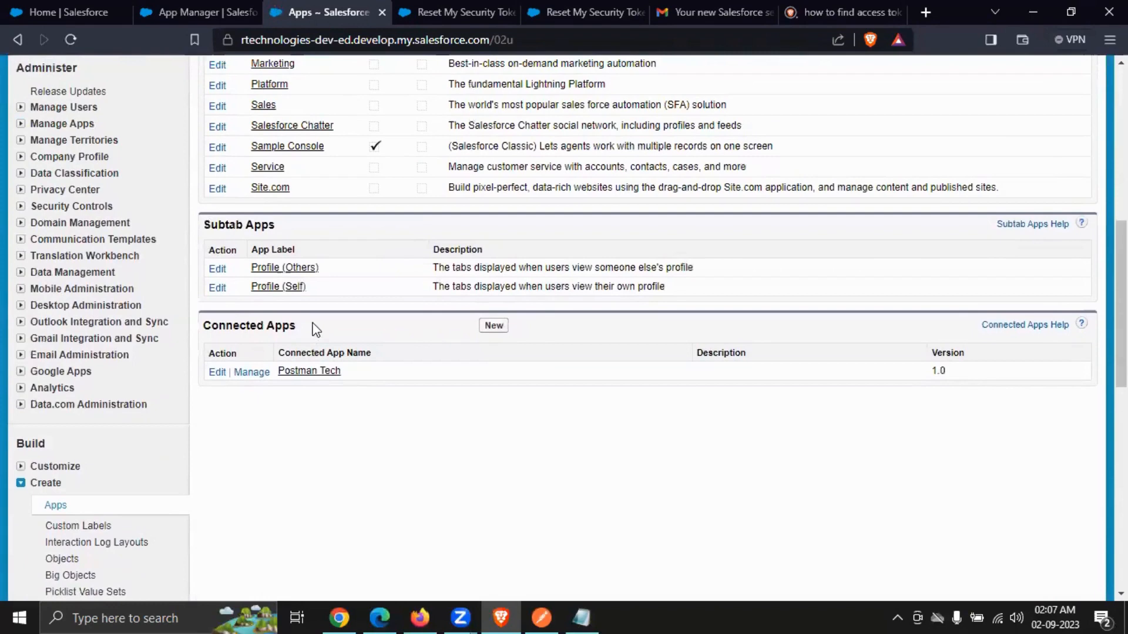
left_click(306, 372)
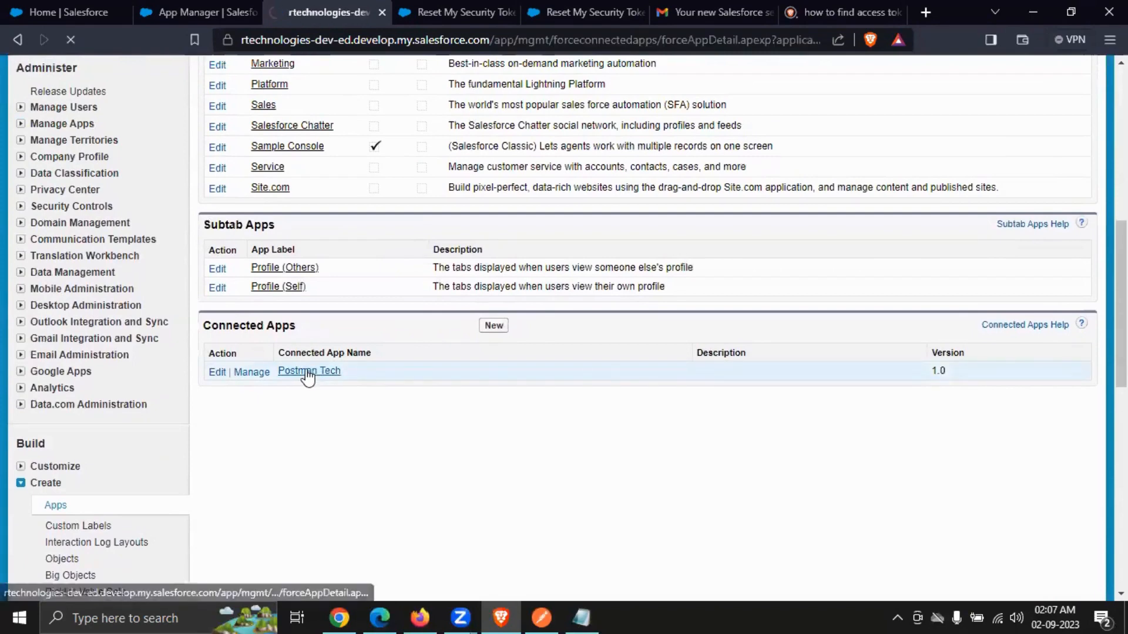
scroll(387, 468, "down", 5)
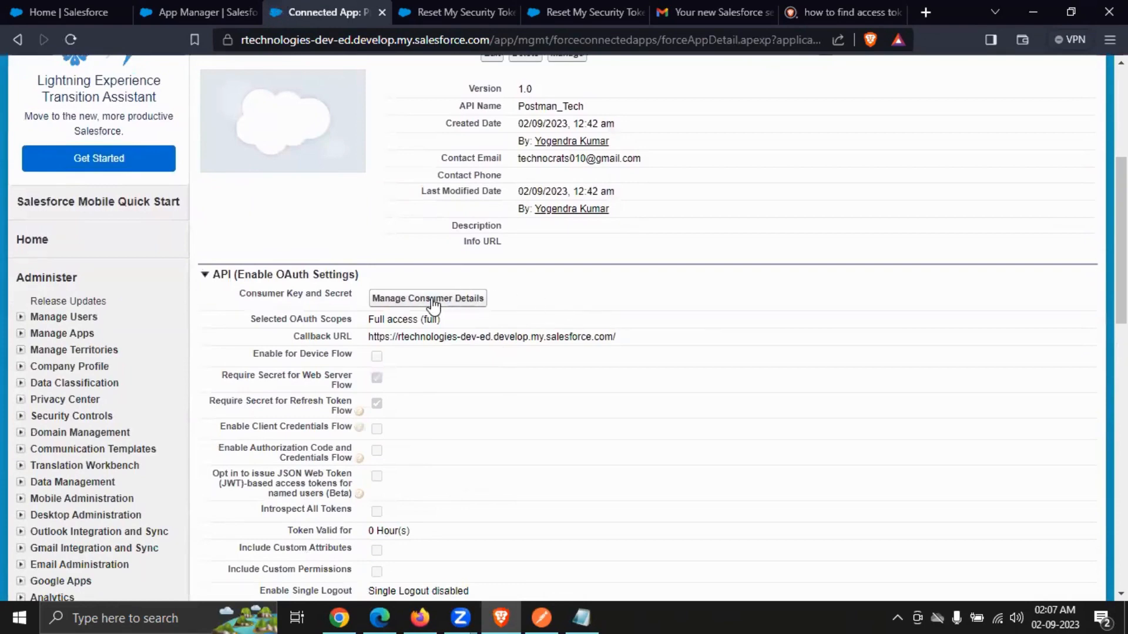
left_click(432, 301)
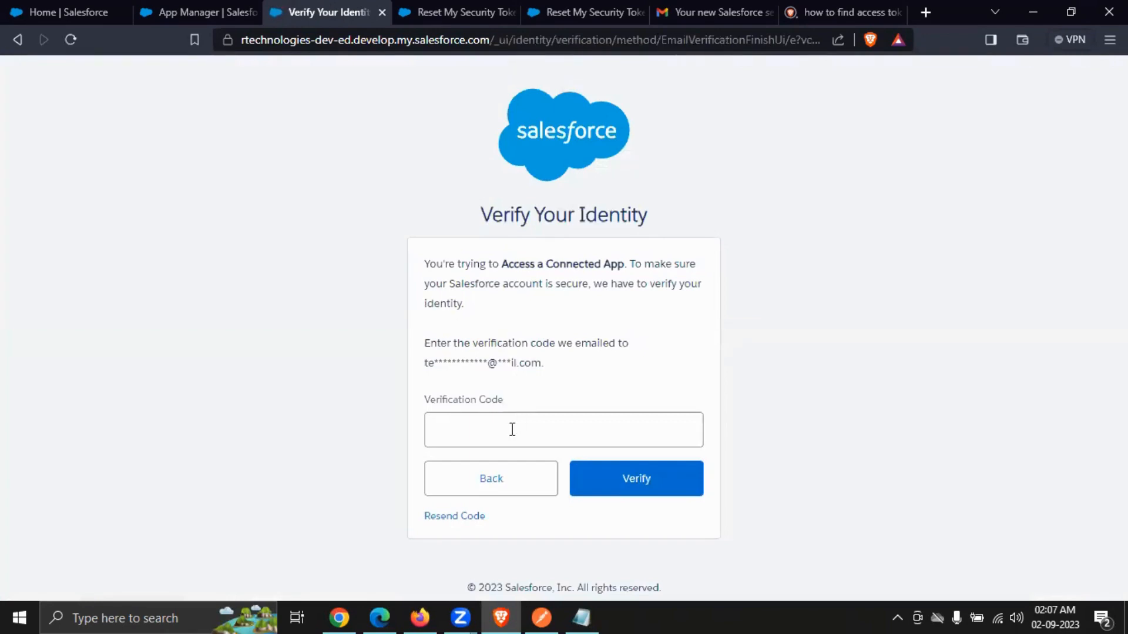
left_click(709, 11)
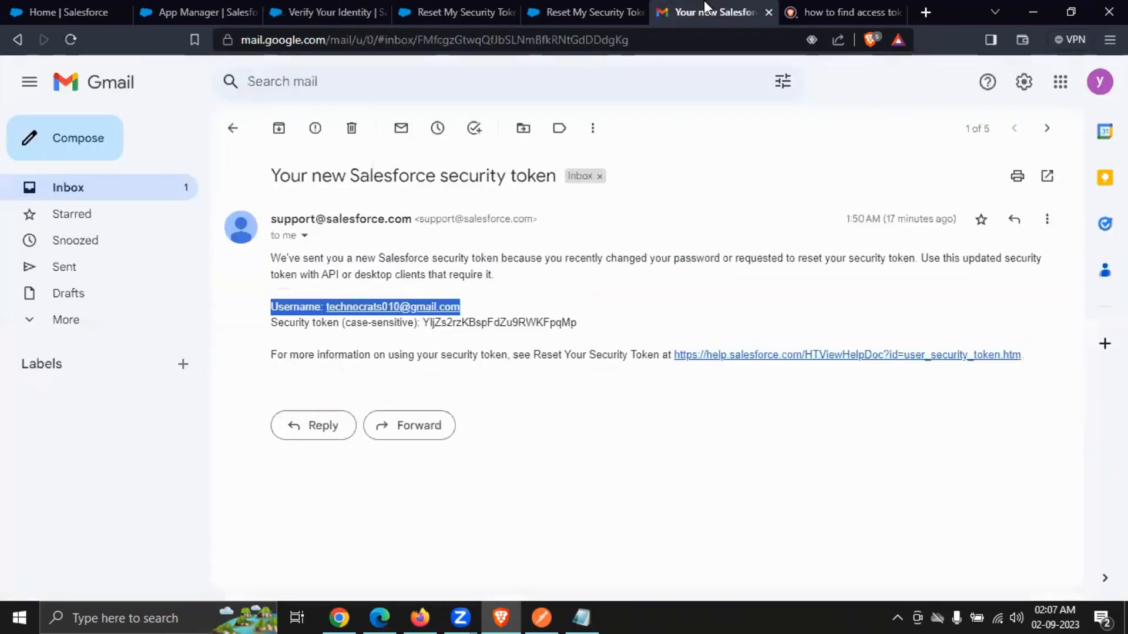
Step: Select the code in the newest 'Verify your identity in Salesforce' email
left_click(235, 130)
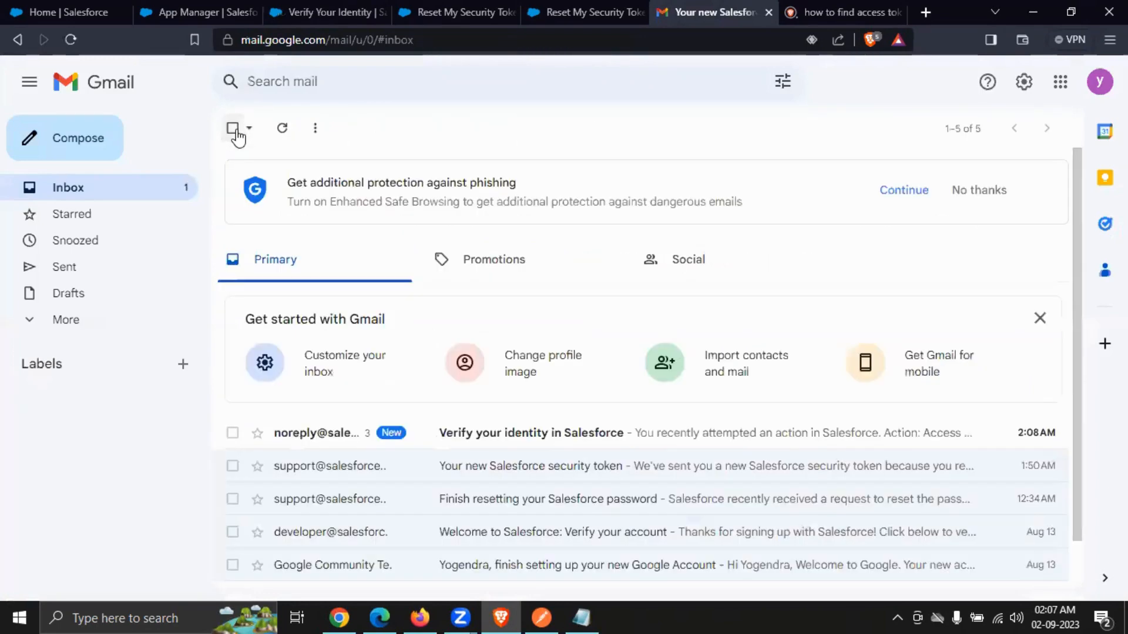
left_click(530, 441)
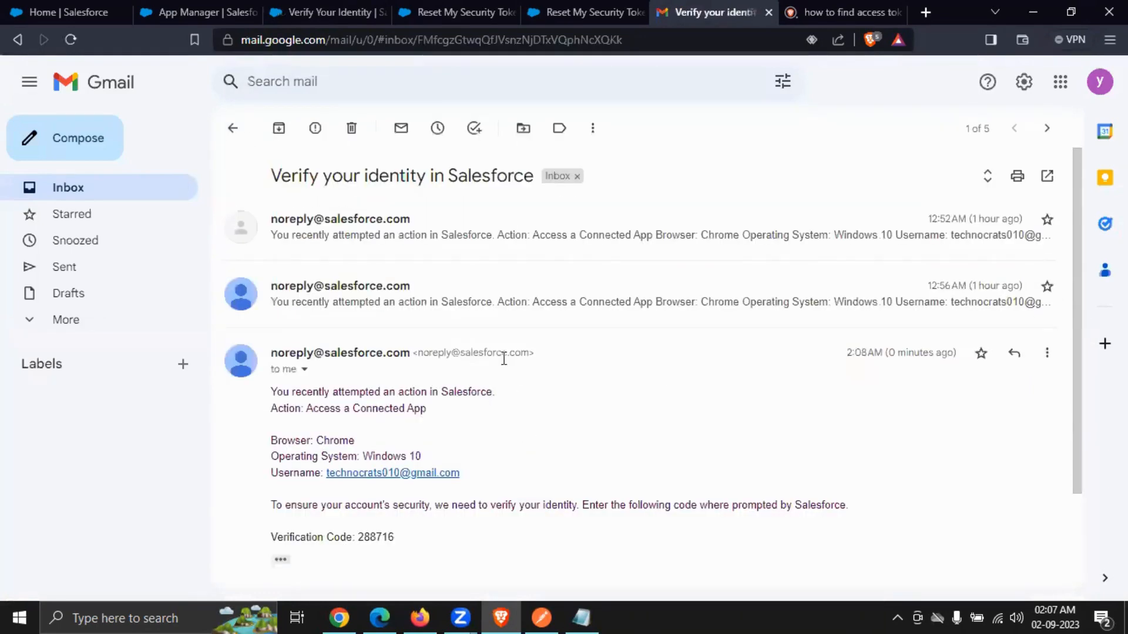
scroll(504, 358, "down", 2)
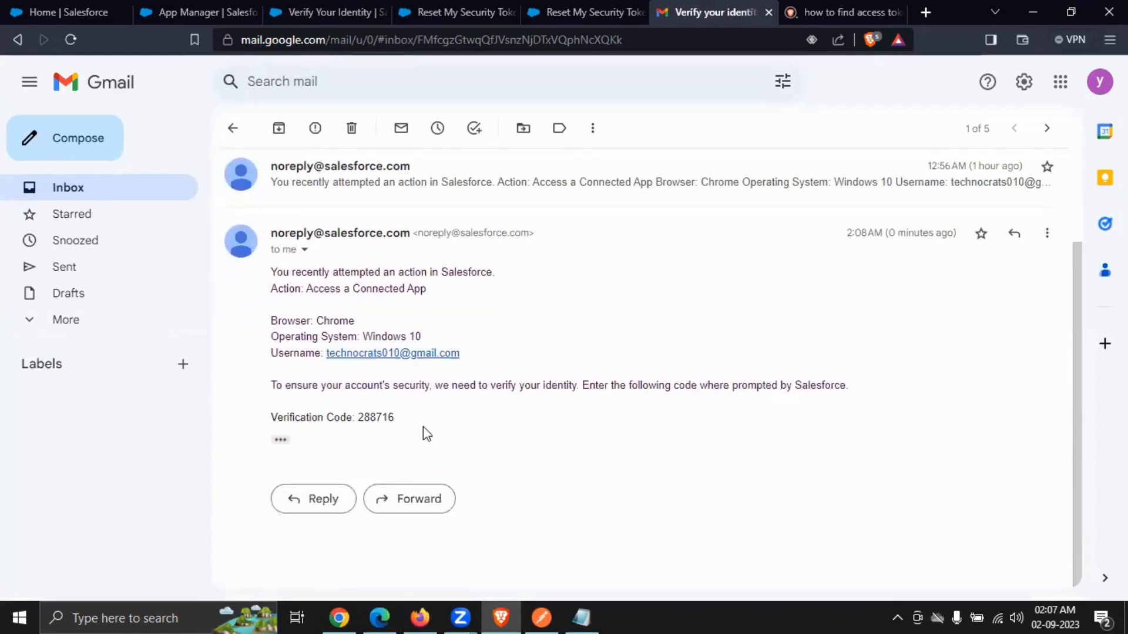
left_click_drag(396, 418, 361, 415)
key("ctrl+c")
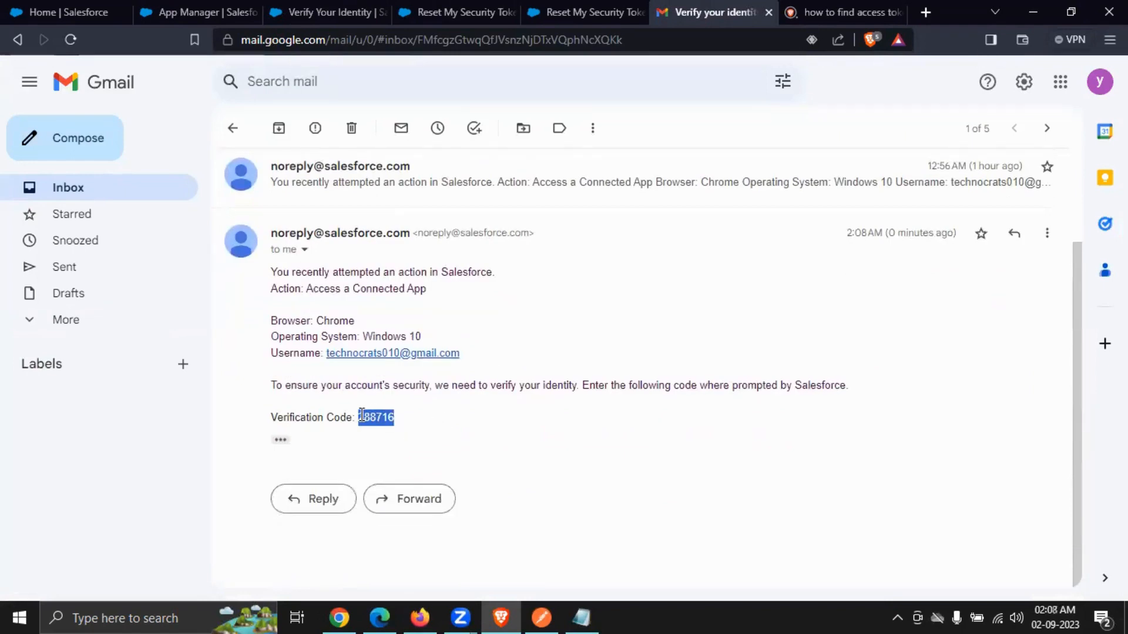
left_click(449, 12)
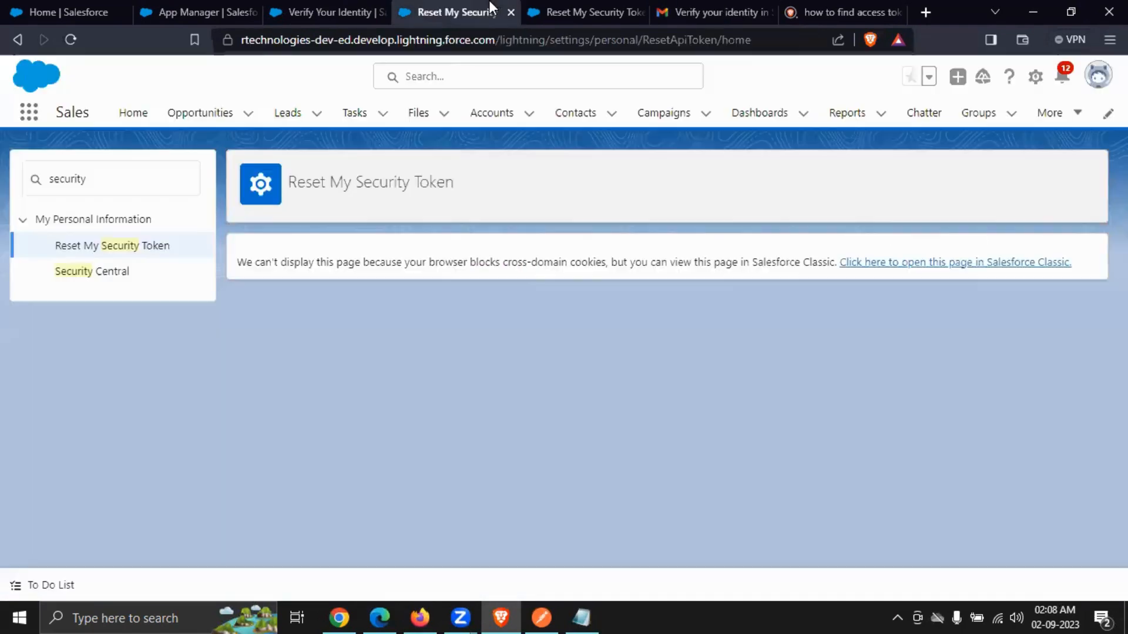
Step: Paste the emailed code into Verify Your Identity's Verification Code field and submit it
left_click(358, 7)
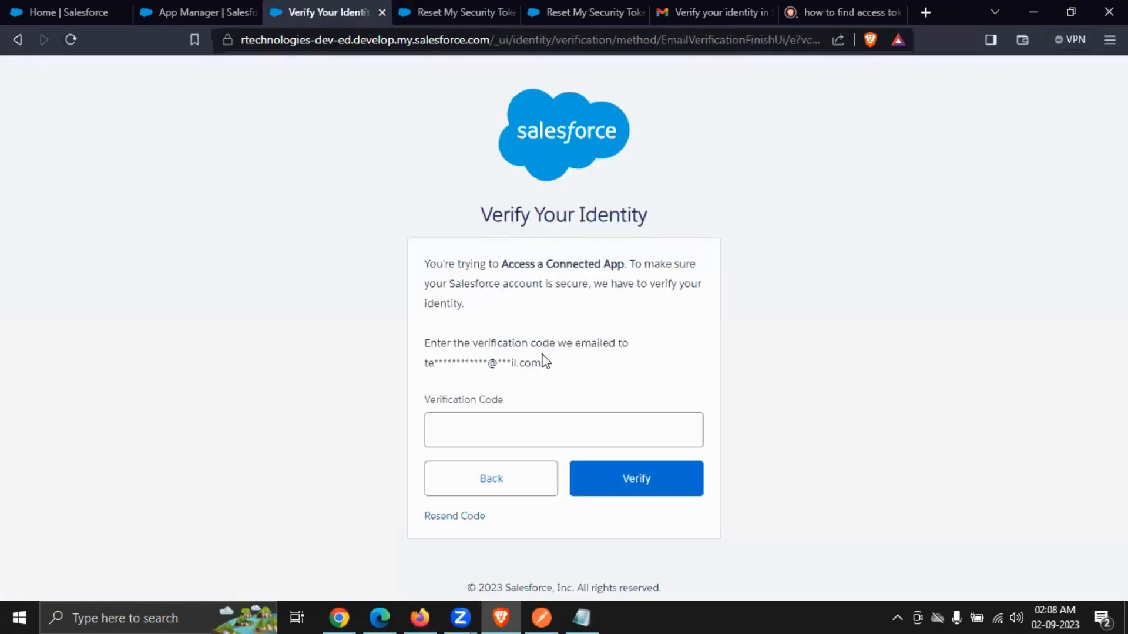
left_click(506, 428)
key("ctrl+v")
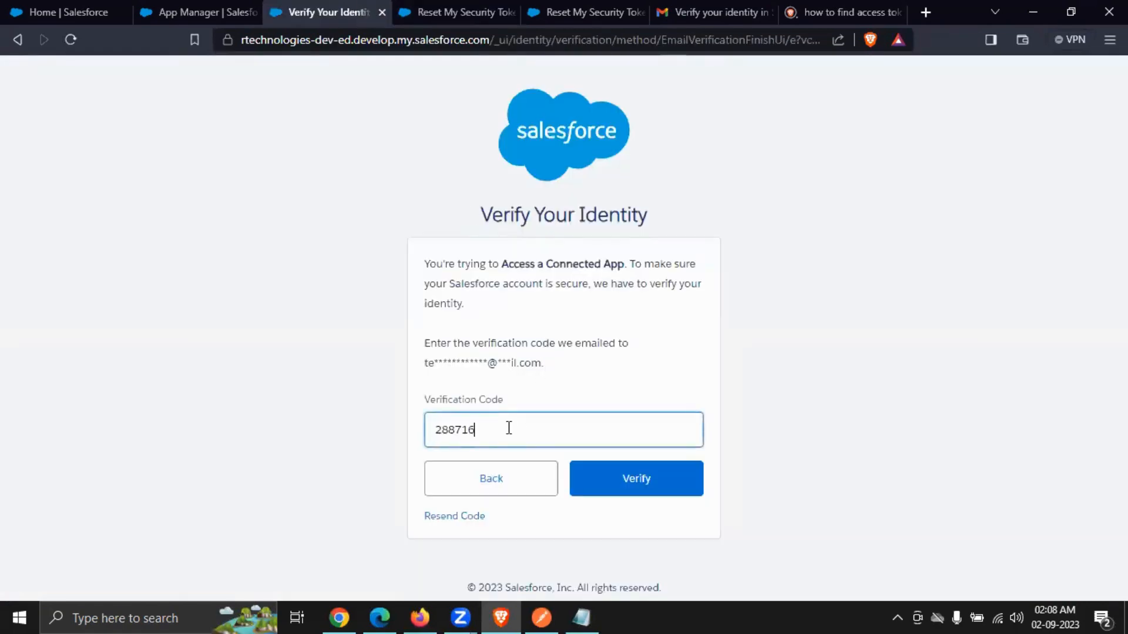
left_click(620, 481)
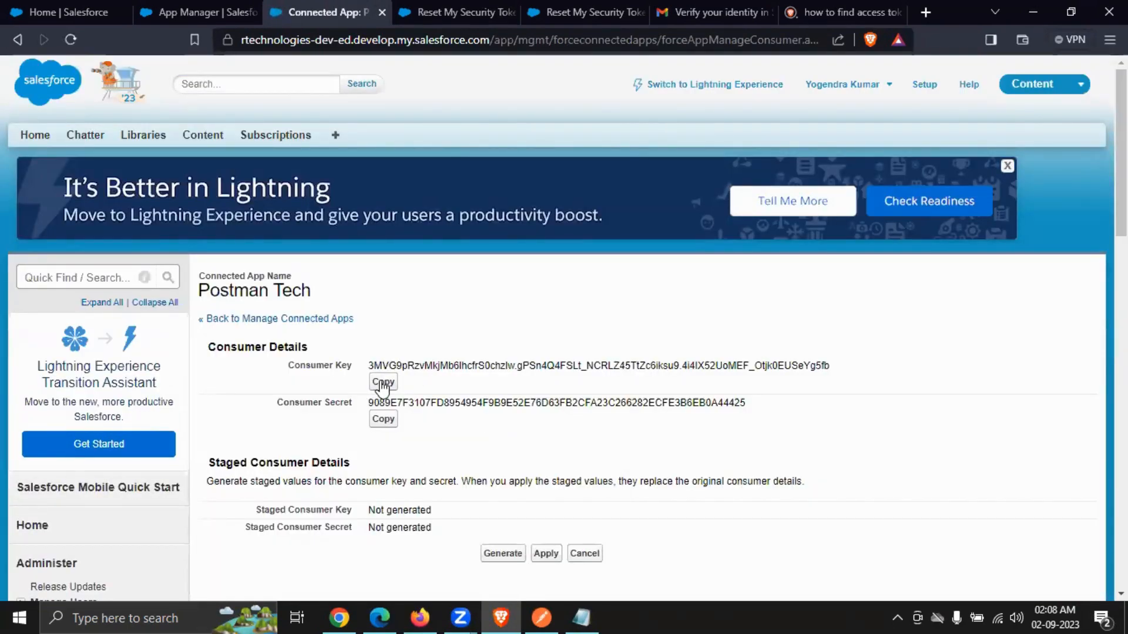
Step: Replace the Sf Token Client ID in Postman with the connected app's consumer key
left_click(541, 617)
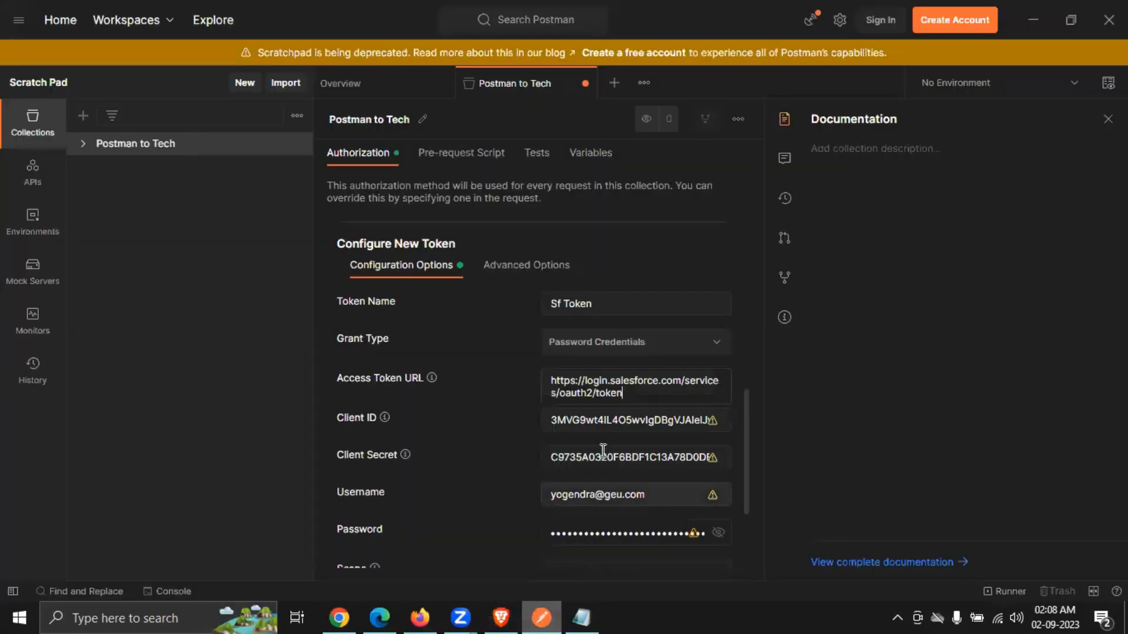
mouse_move(384, 418)
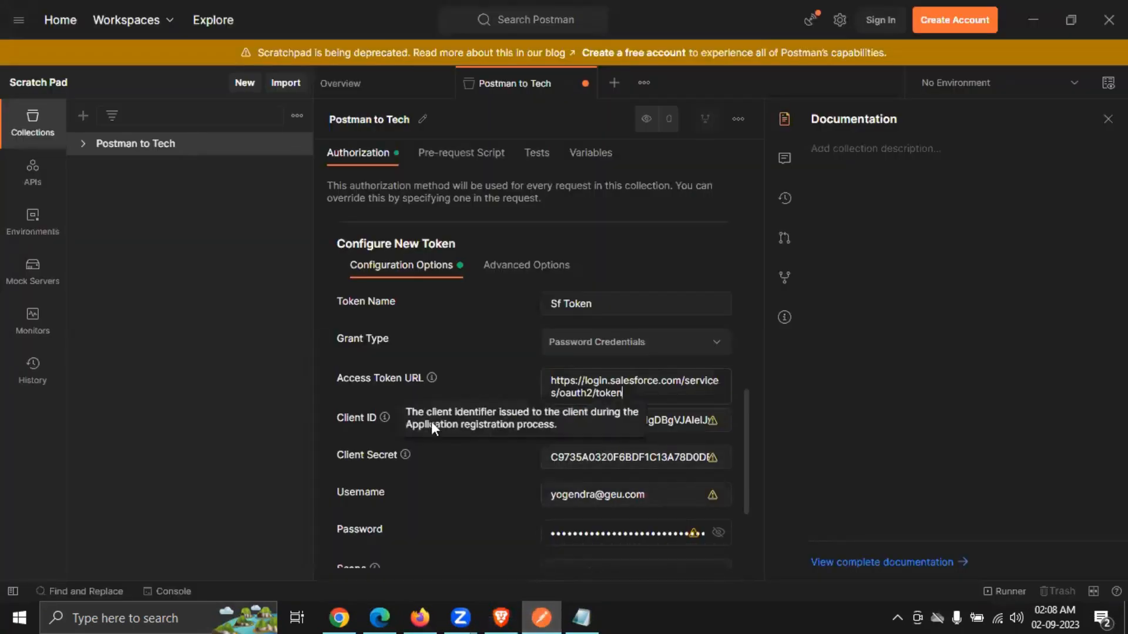
left_click(648, 424)
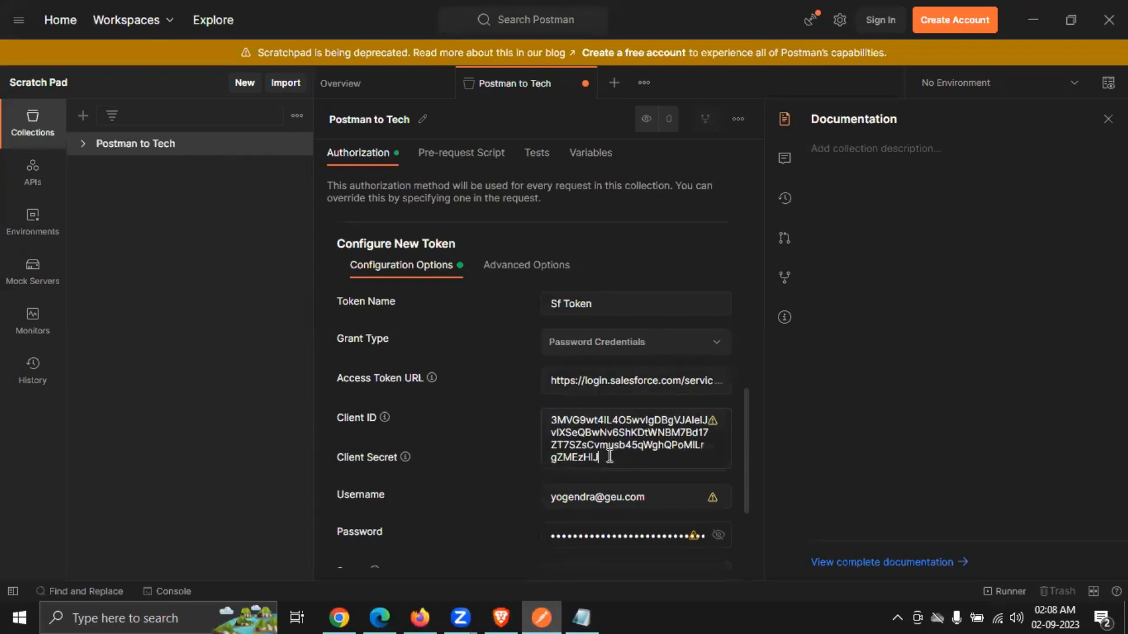
left_click_drag(602, 457, 552, 419)
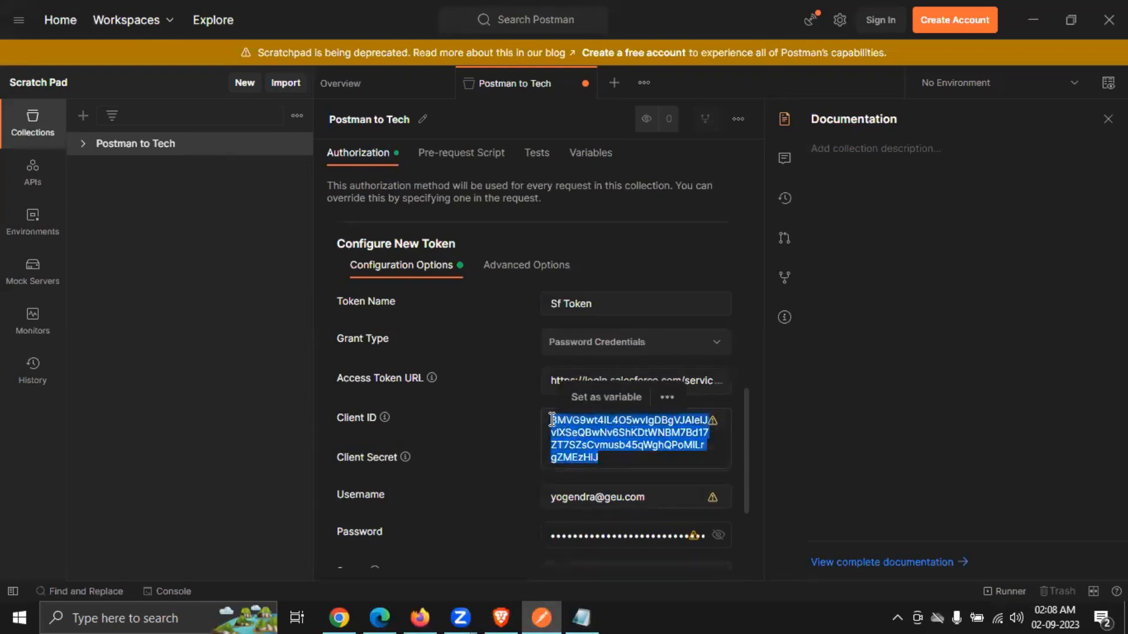
type("3MVG9pRzvMkjMb6lhcfrS0chzlw.gPSn4Q4FSLt_NCRLZ45TtZc6iksu9.4i4IX52UoMEF_Otjk0EUSeYg5fb")
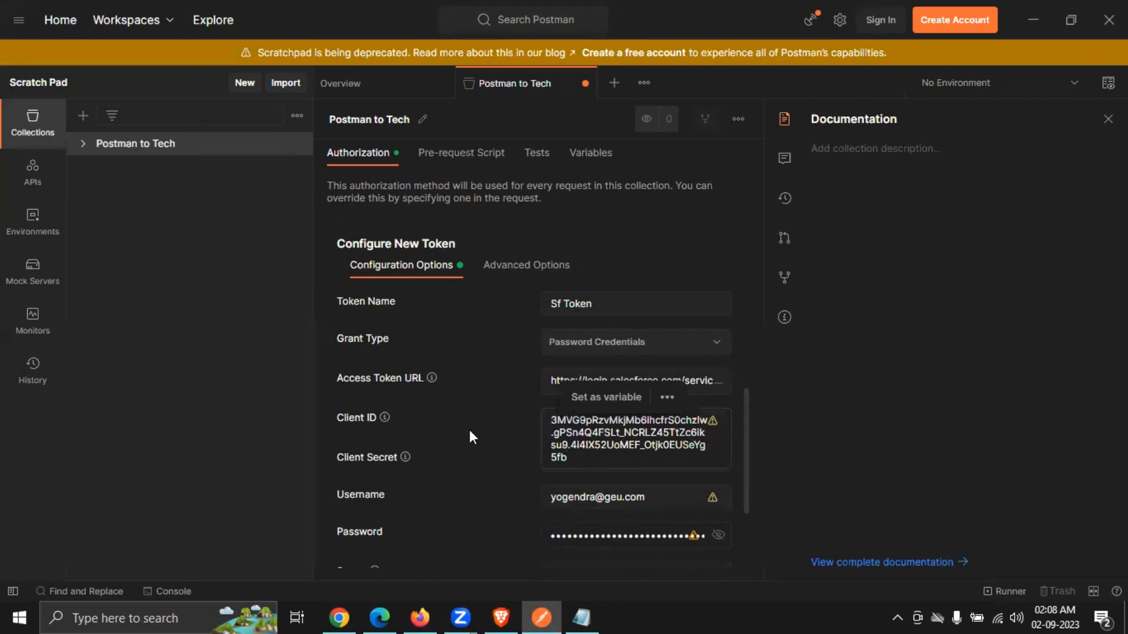
left_click(514, 415)
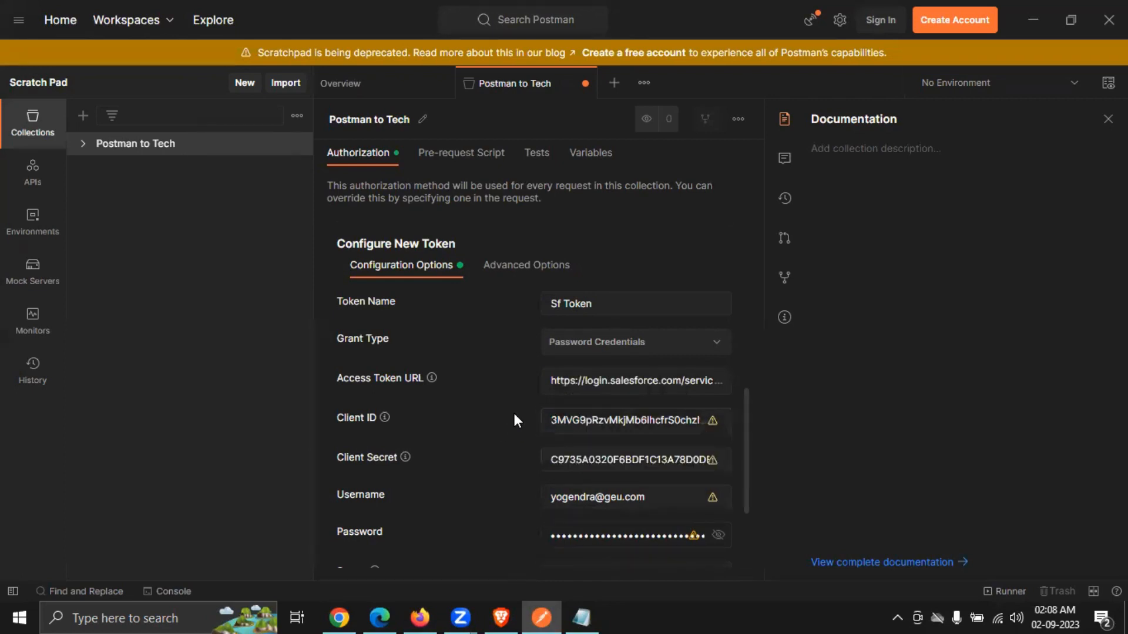
triple_click(613, 423)
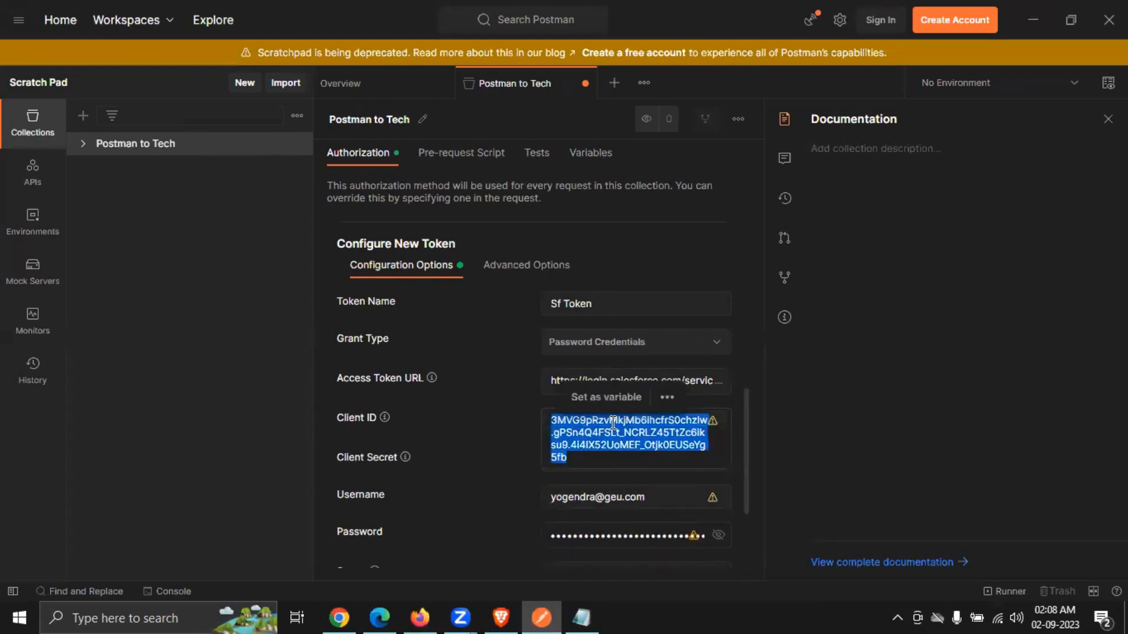
left_click(613, 423)
left_click(501, 436)
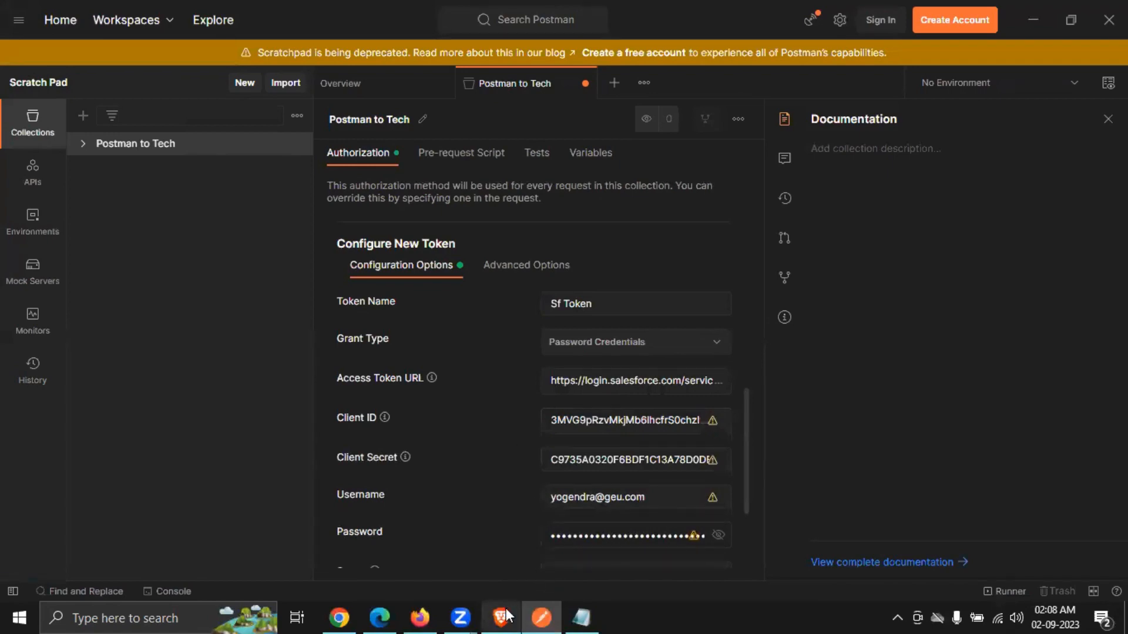
Step: Copy the Postman Tech Consumer Secret and paste it as Postman's Client Secret
mouse_move(500, 617)
left_click(474, 570)
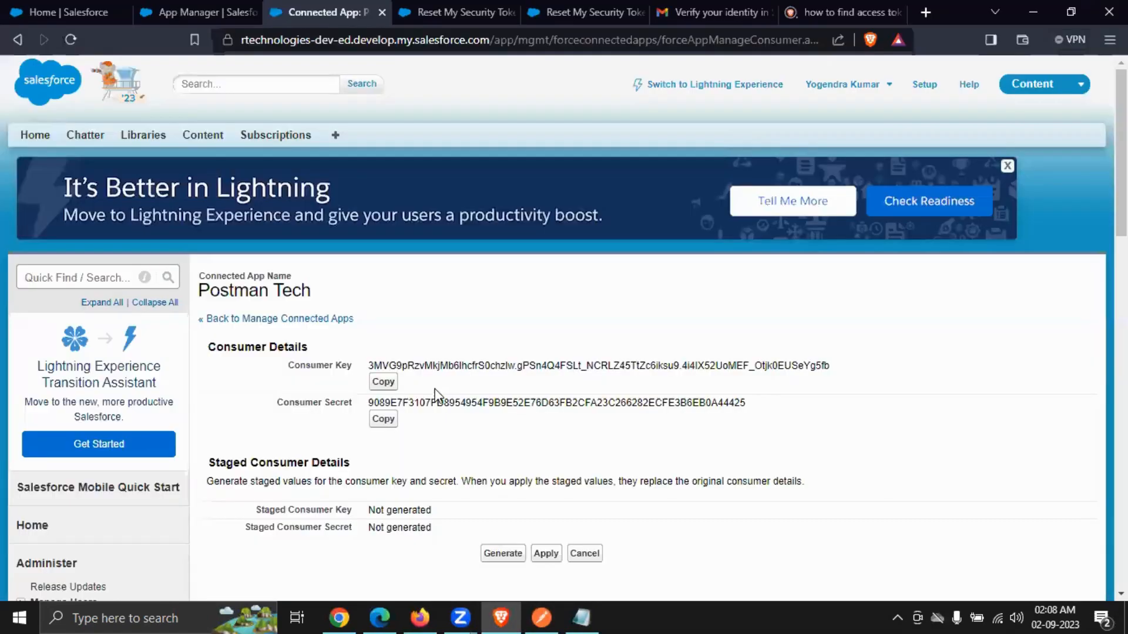
left_click(380, 419)
left_click(541, 617)
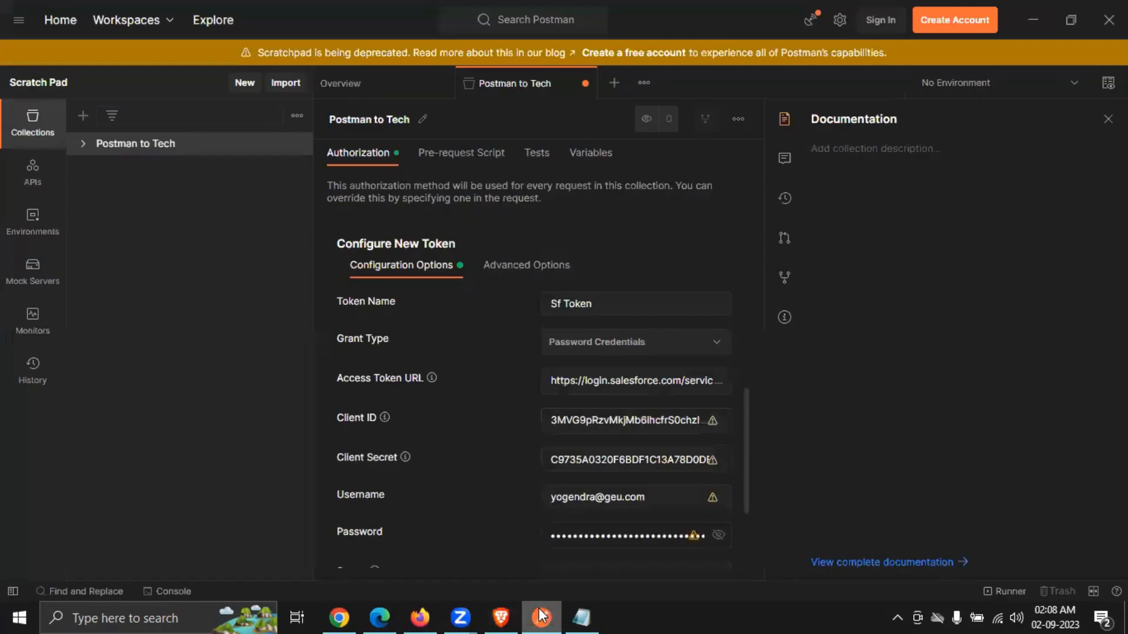
double_click(590, 459)
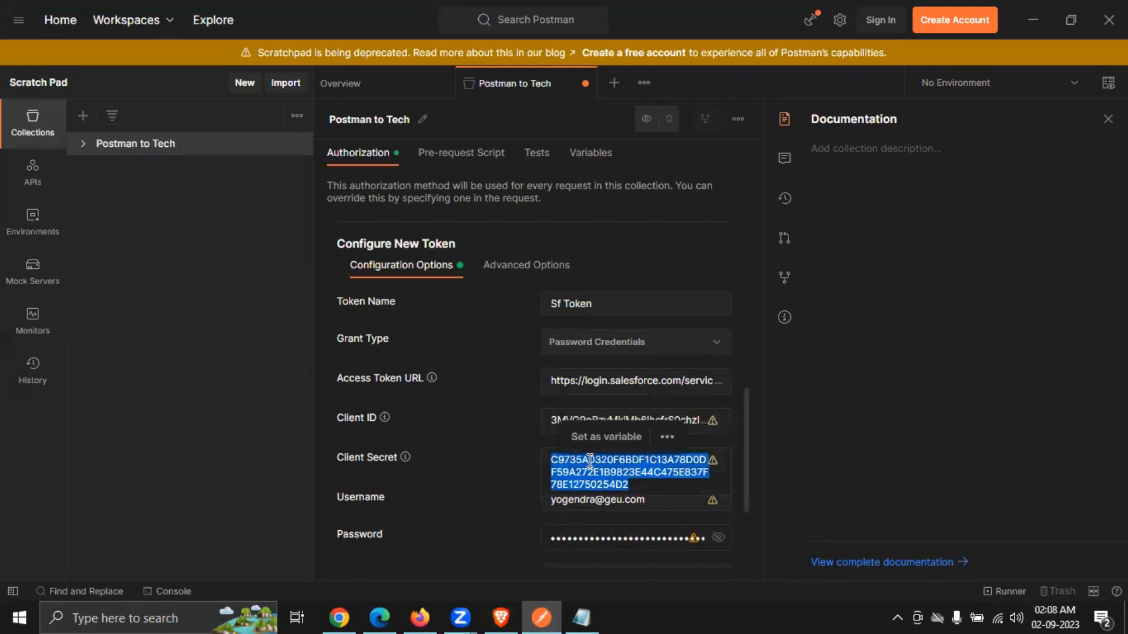
key("ctrl+v")
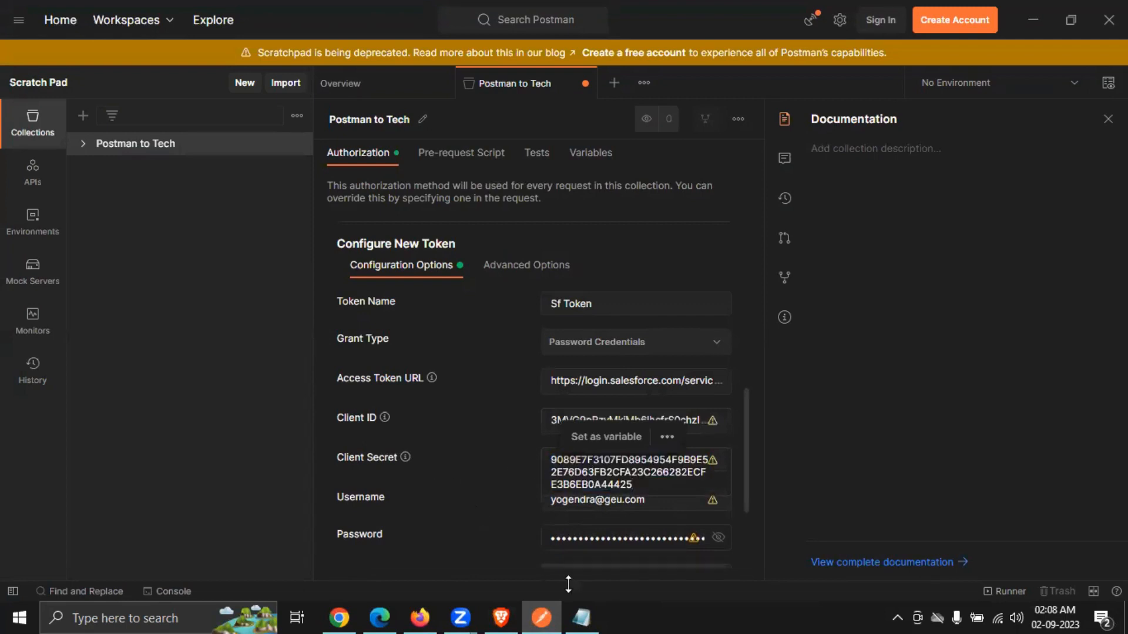
Step: Copy the saved login e-mail from Notepad into Postman's Username field
mouse_move(587, 608)
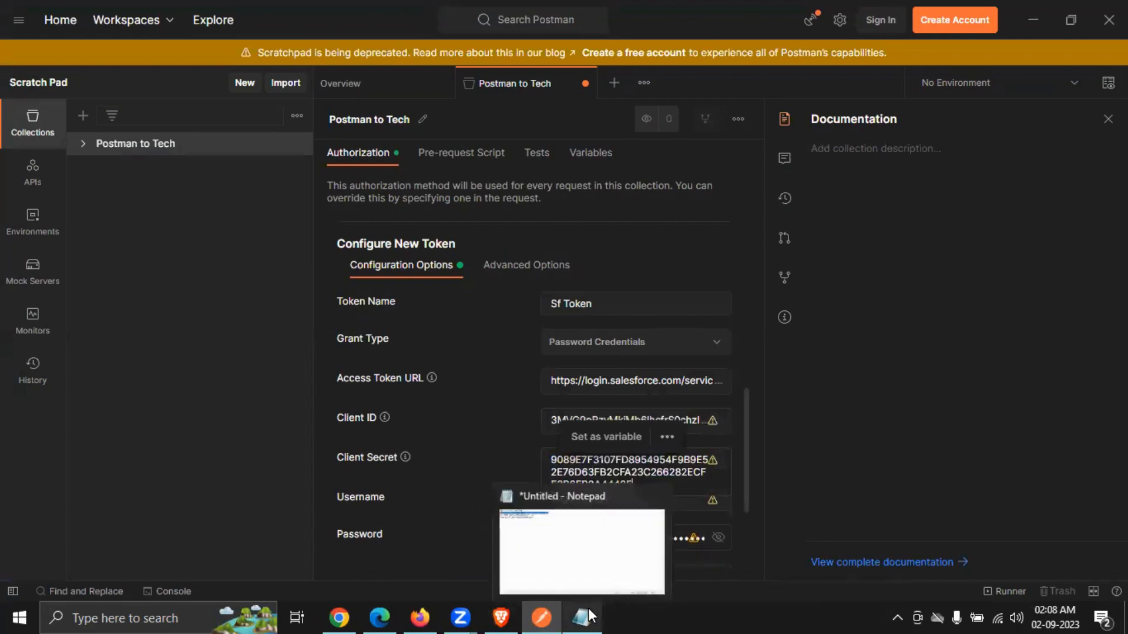
left_click(589, 531)
left_click_drag(233, 58, 72, 57)
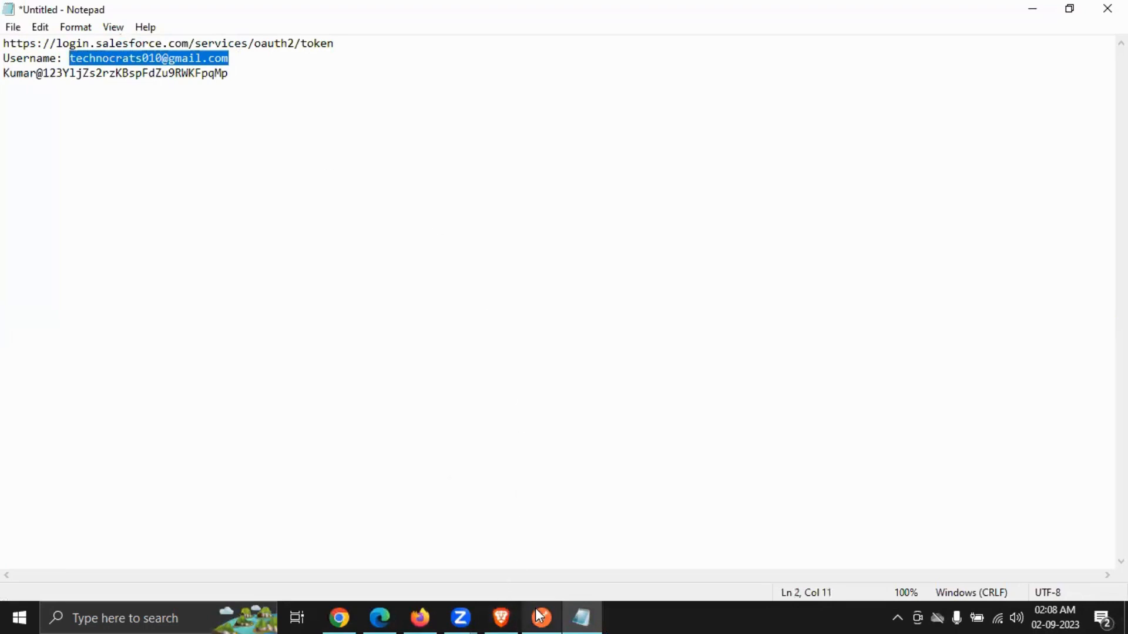
mouse_move(541, 617)
left_click(520, 573)
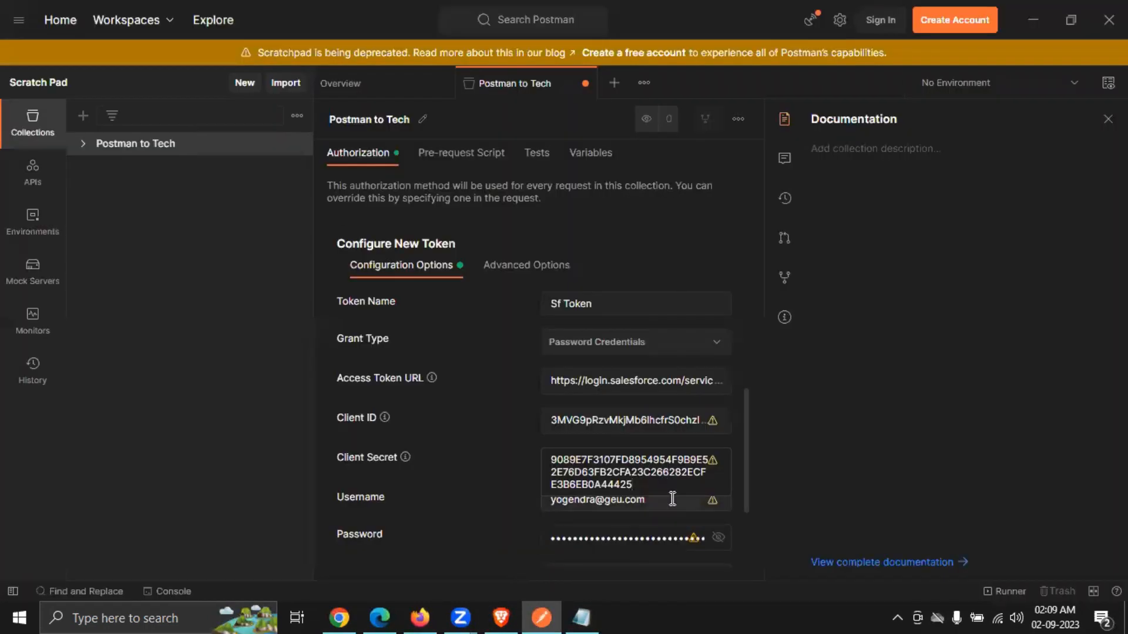
left_click_drag(661, 499, 548, 506)
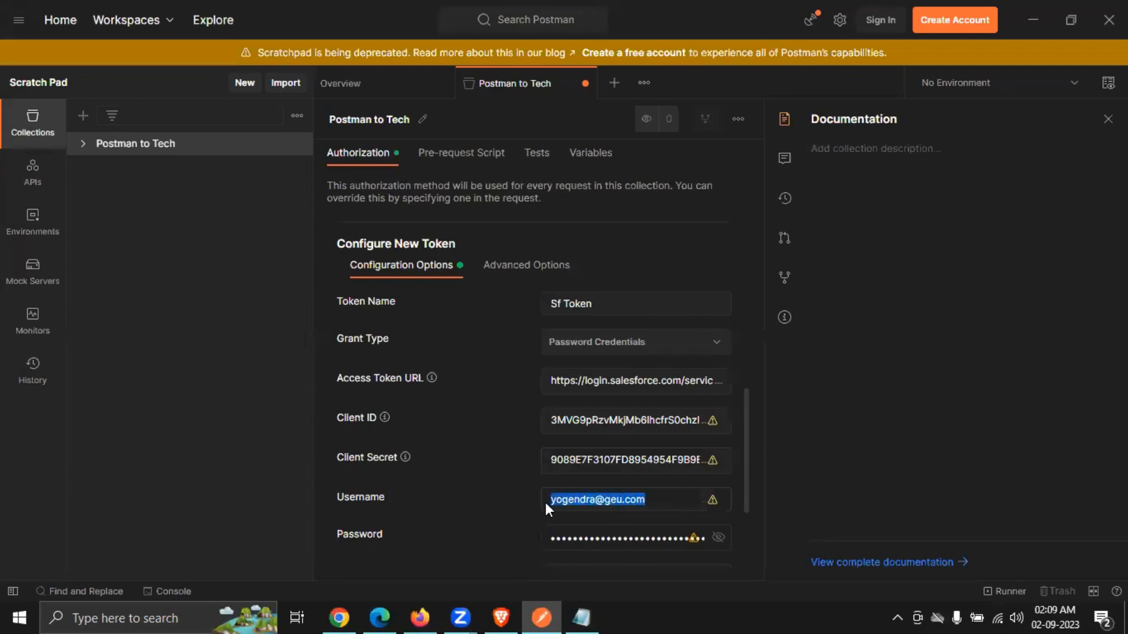
key("ctrl+v")
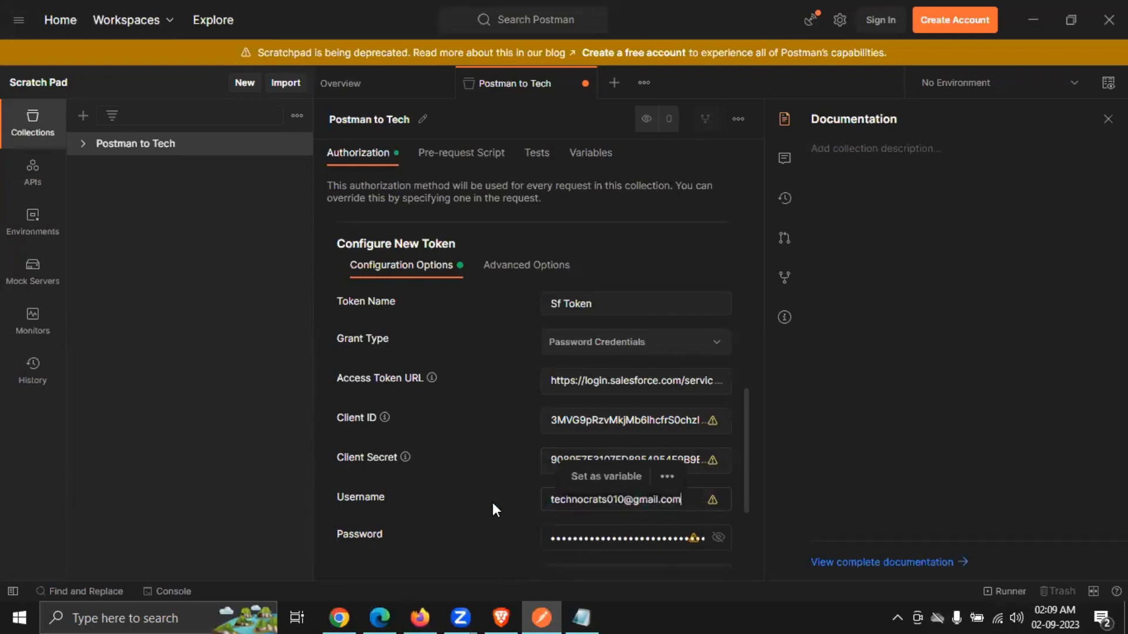
scroll(493, 505, "down", 3)
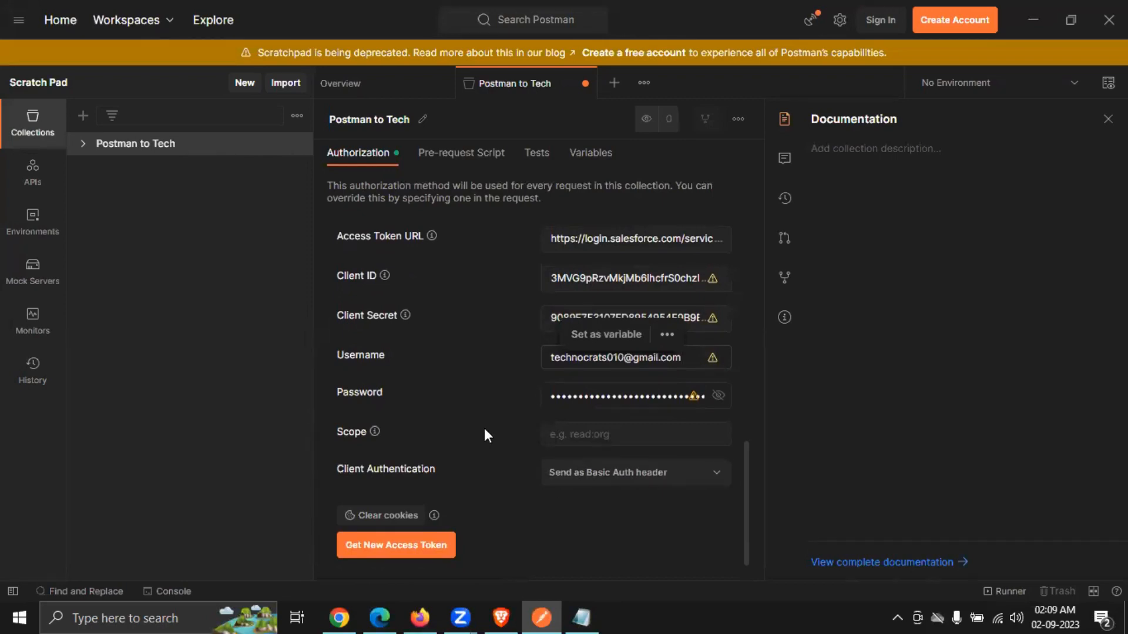
Step: Select the saved password line in Notepad and minimize the notes
left_click(582, 616)
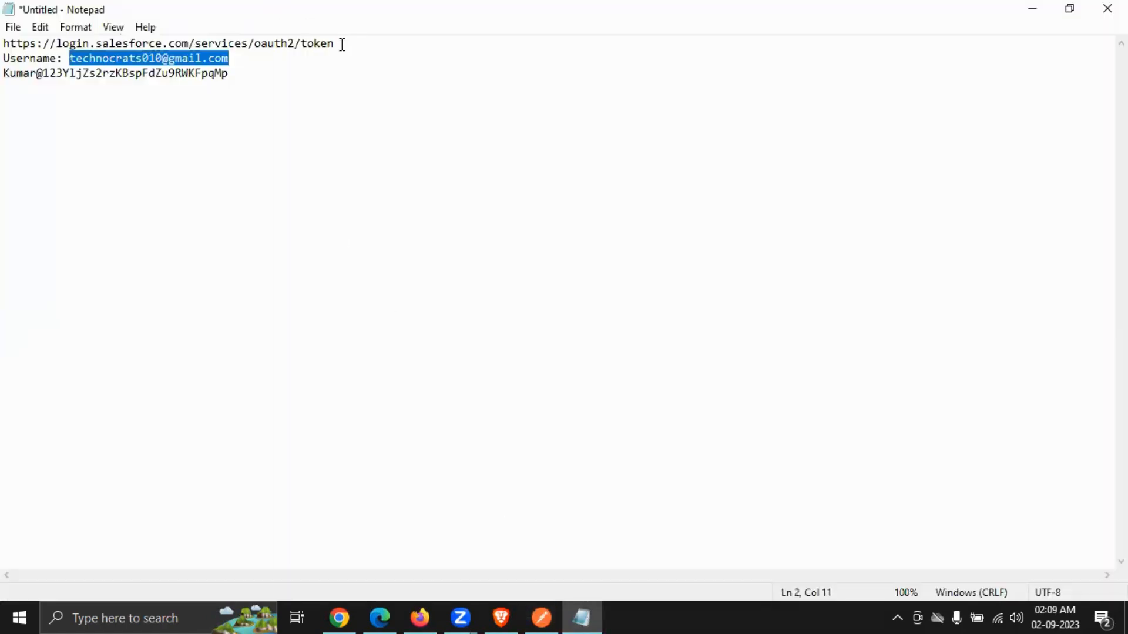
left_click_drag(250, 73, 7, 73)
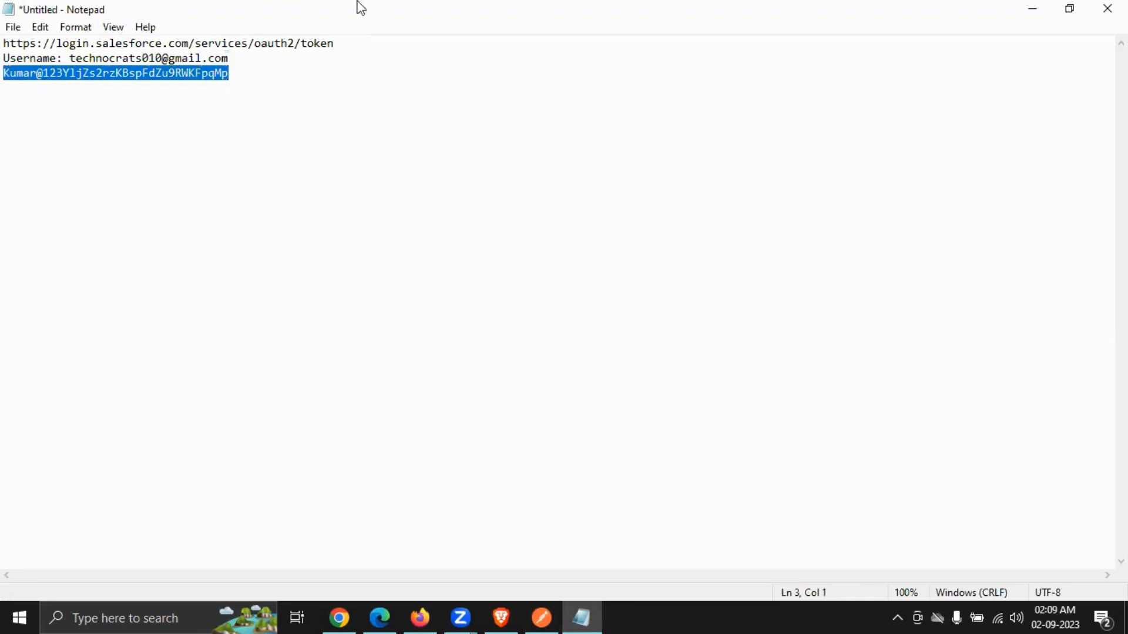
left_click(1024, 8)
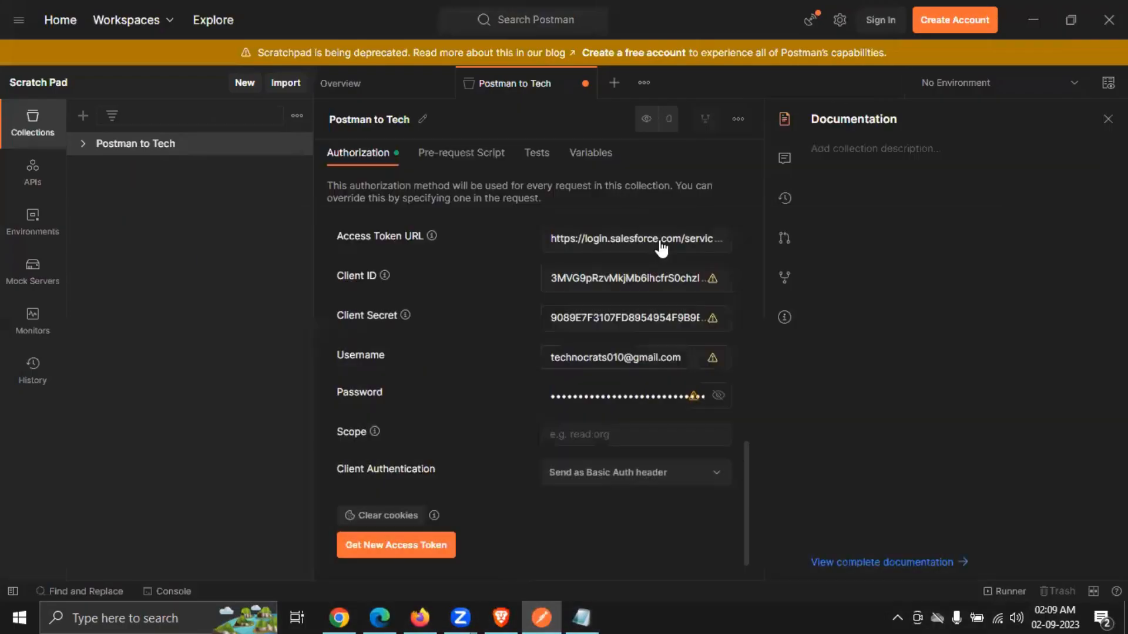
Step: Paste the saved password into the token's Password field
left_click(598, 397)
key("ctrl+a")
key("ctrl+v")
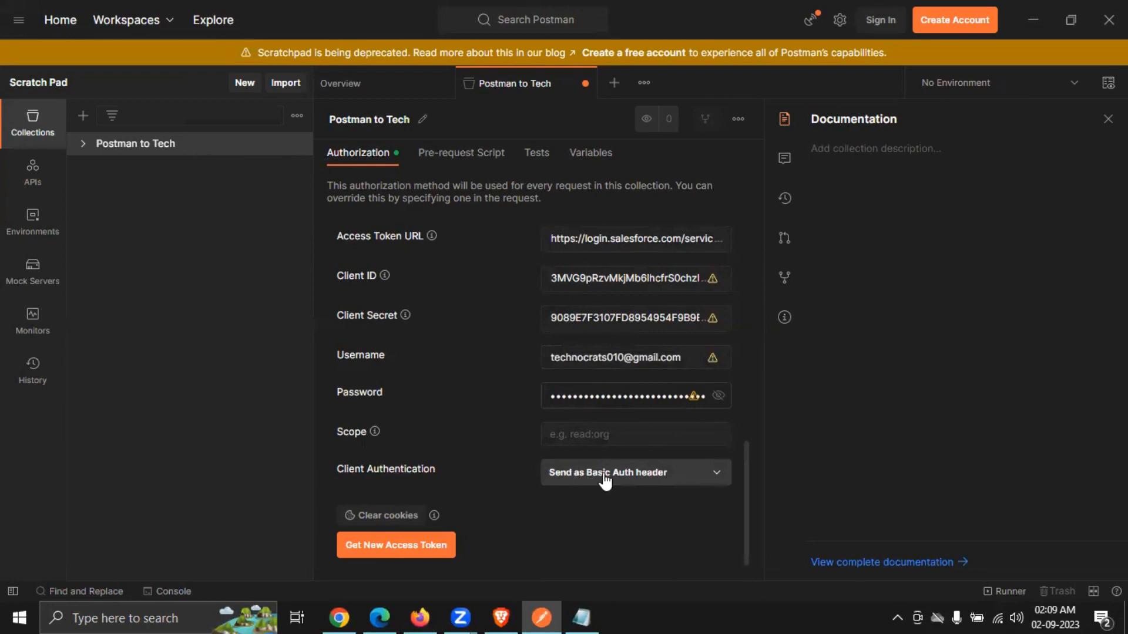
Step: Set Client Authentication to 'Send client credentials in body'
left_click(714, 475)
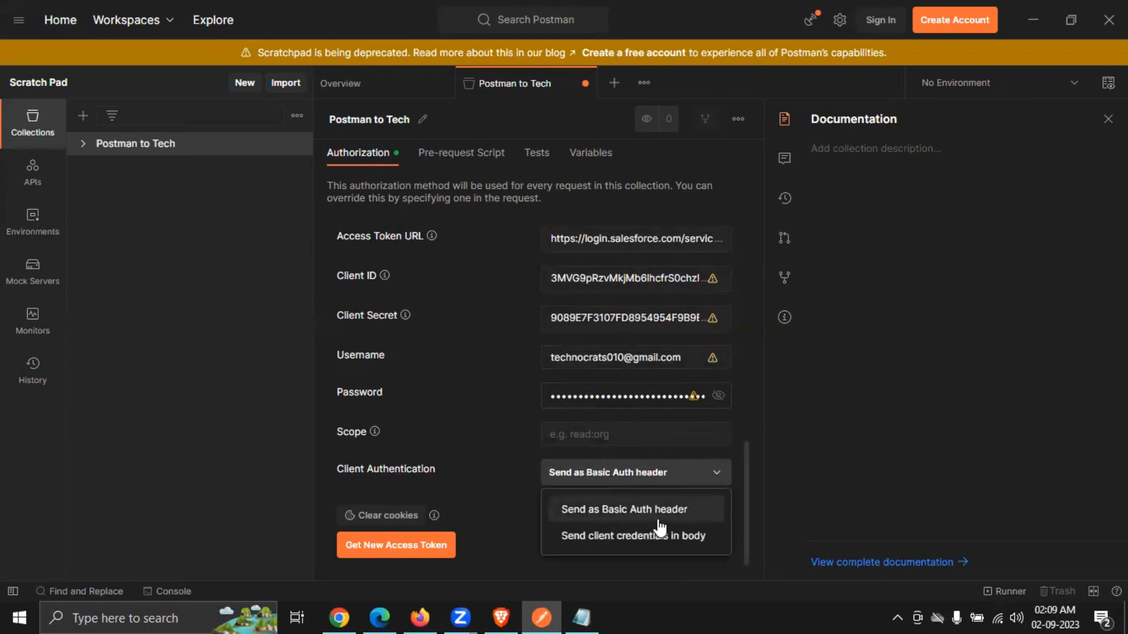
left_click(628, 536)
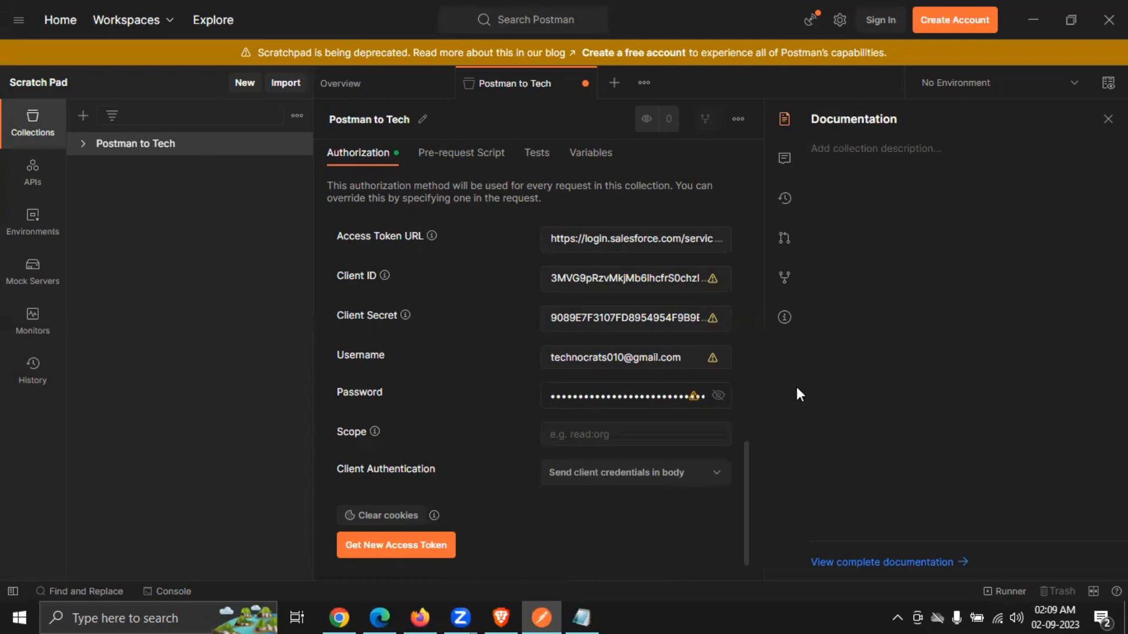
scroll(474, 348, "up", 6)
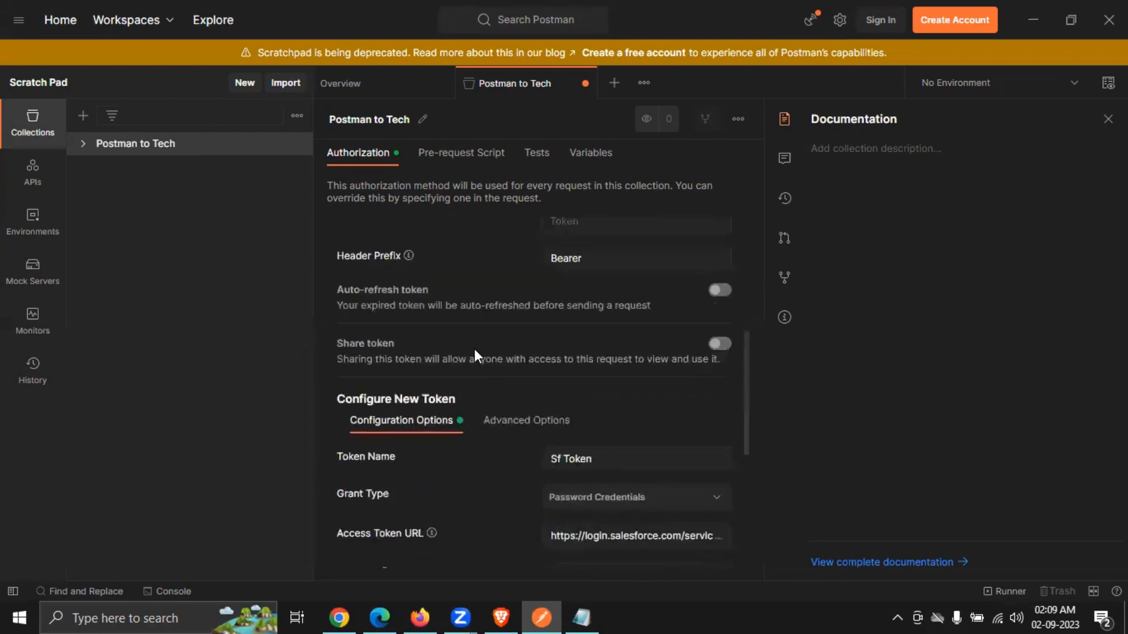
scroll(475, 352, "up", 4)
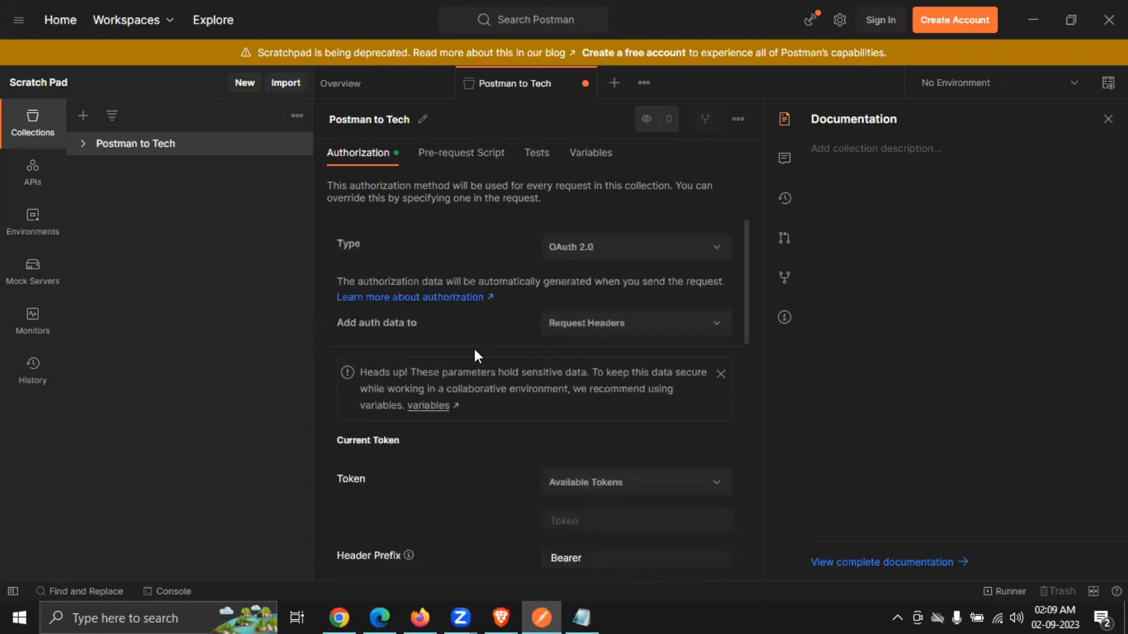
scroll(474, 347, "down", 10)
scroll(474, 348, "up", 10)
scroll(475, 351, "down", 10)
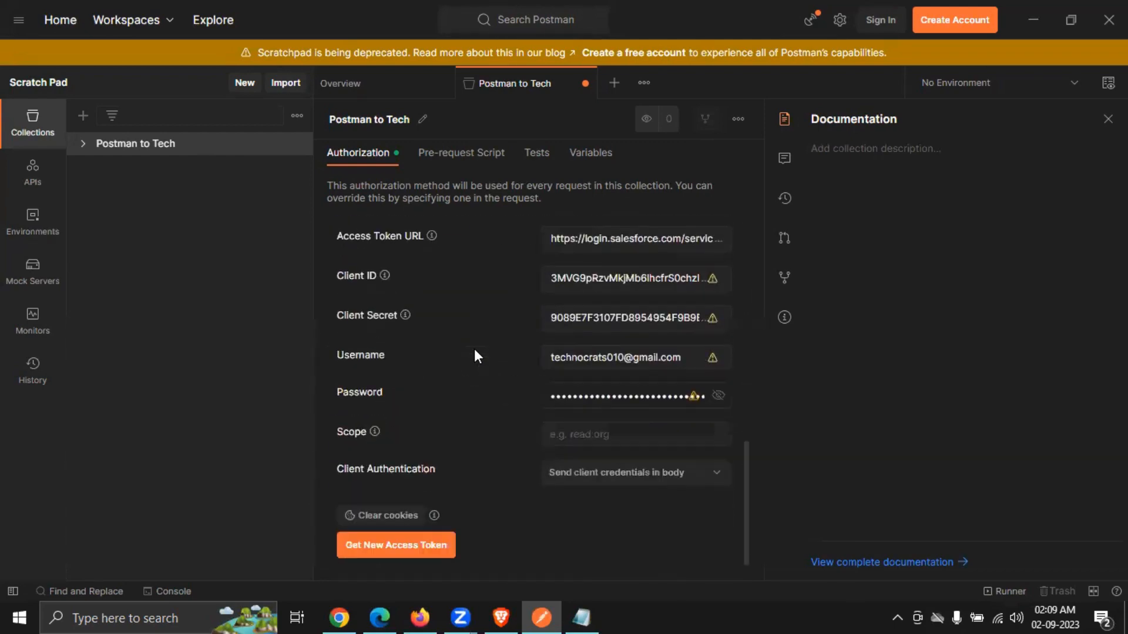
Step: Get and use the new Sf Tech Token, then save the Postman to Tech collection
left_click(409, 545)
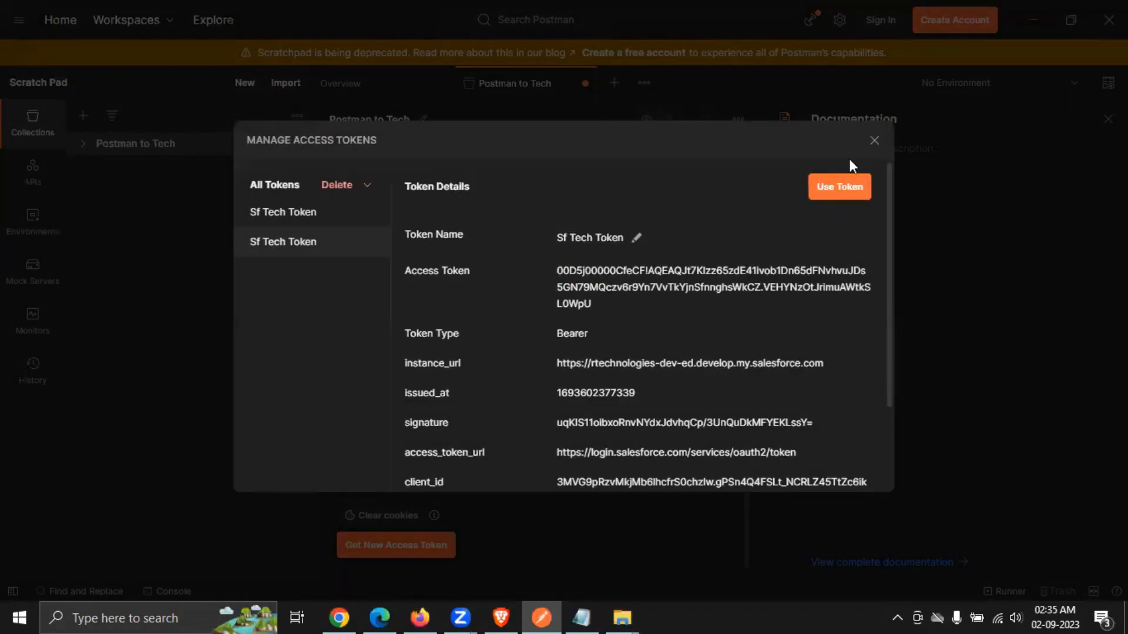
left_click(840, 189)
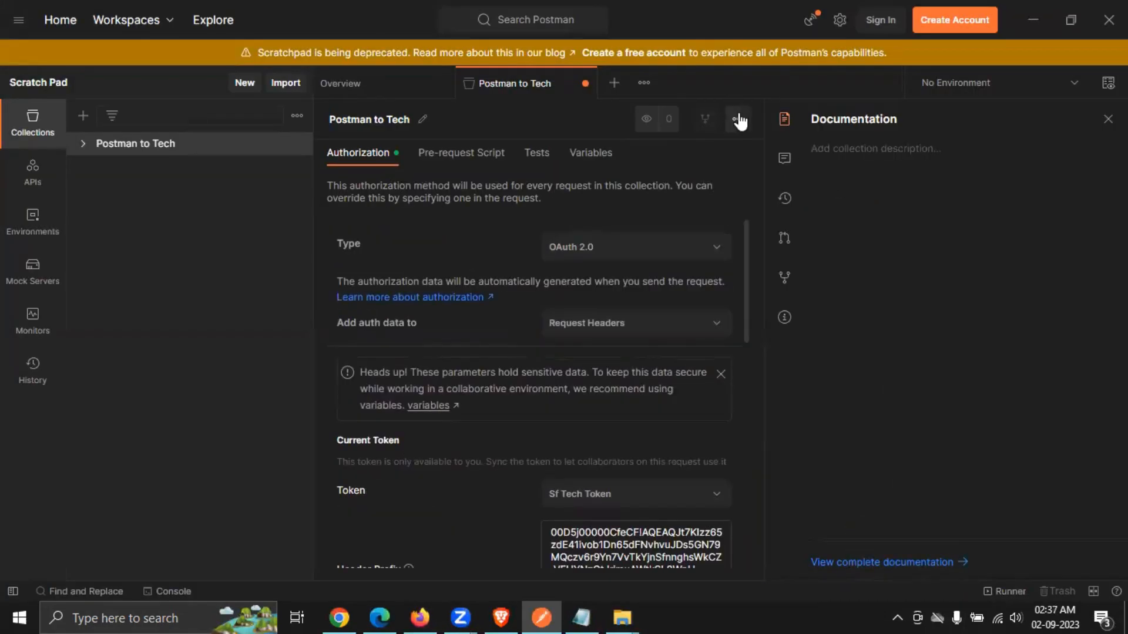
left_click(738, 119)
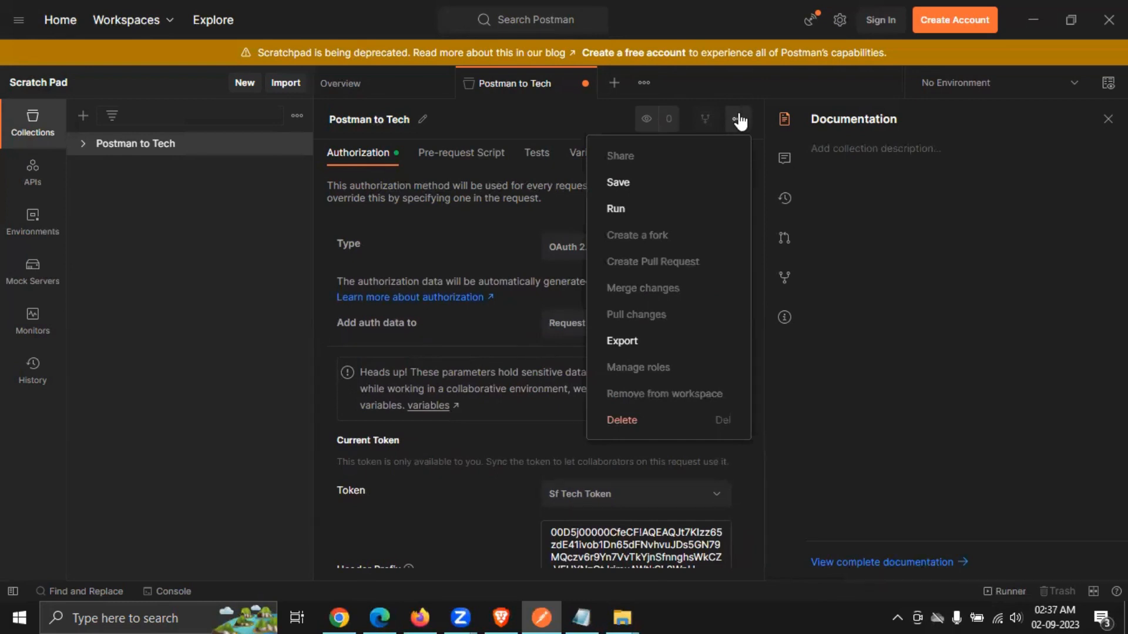
left_click(627, 186)
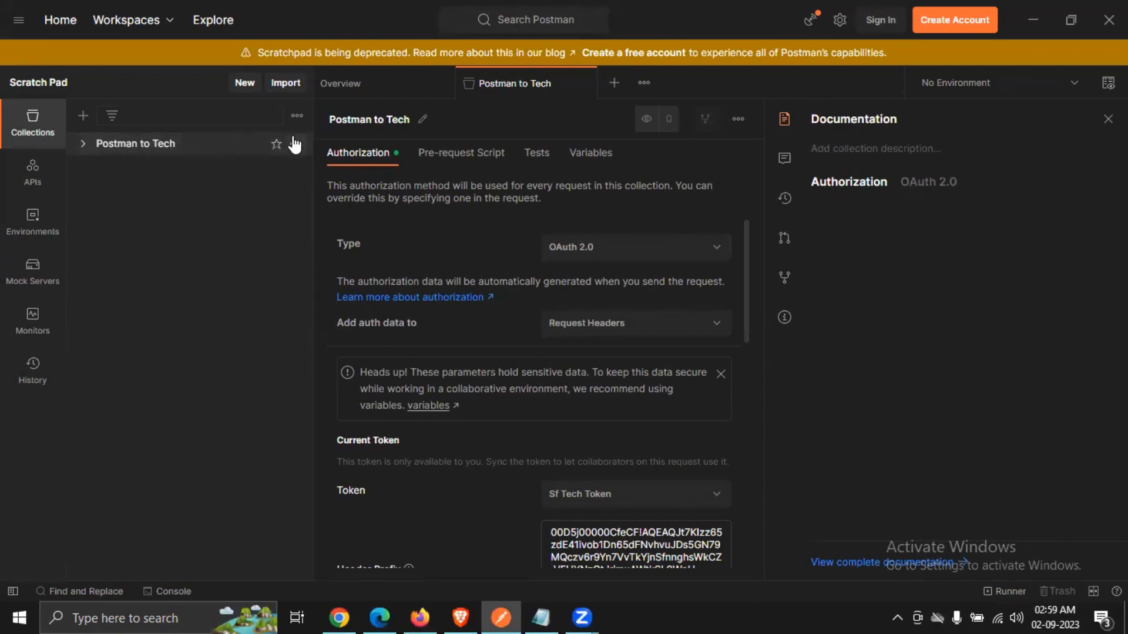
left_click(297, 145)
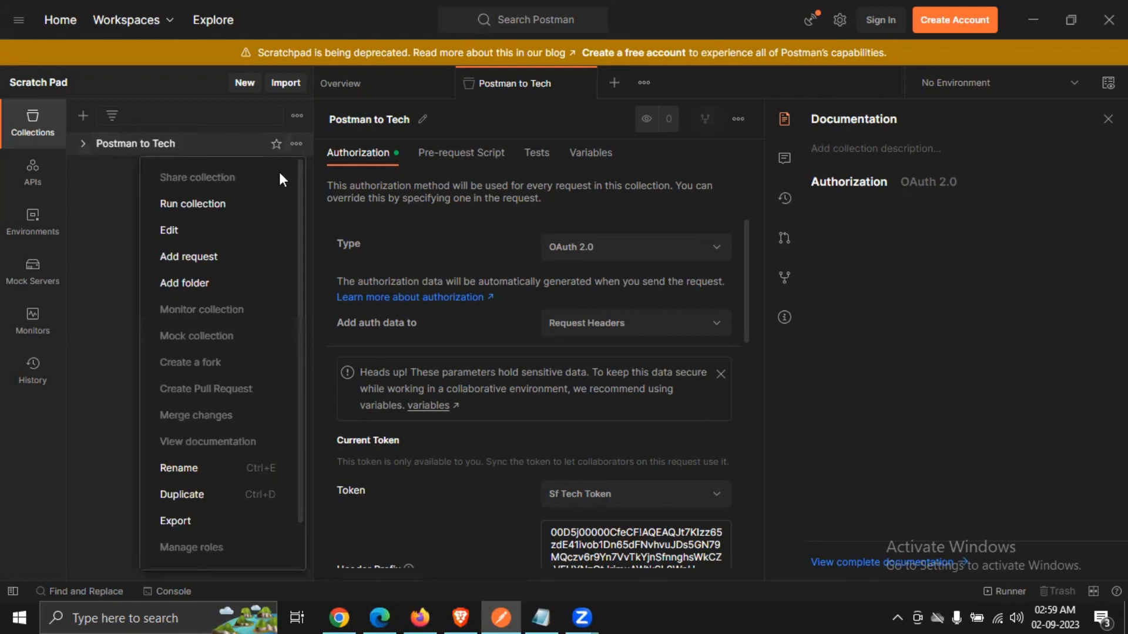
Step: Add a New Request to the Postman to Tech collection and switch its method from GET to POST
left_click(199, 258)
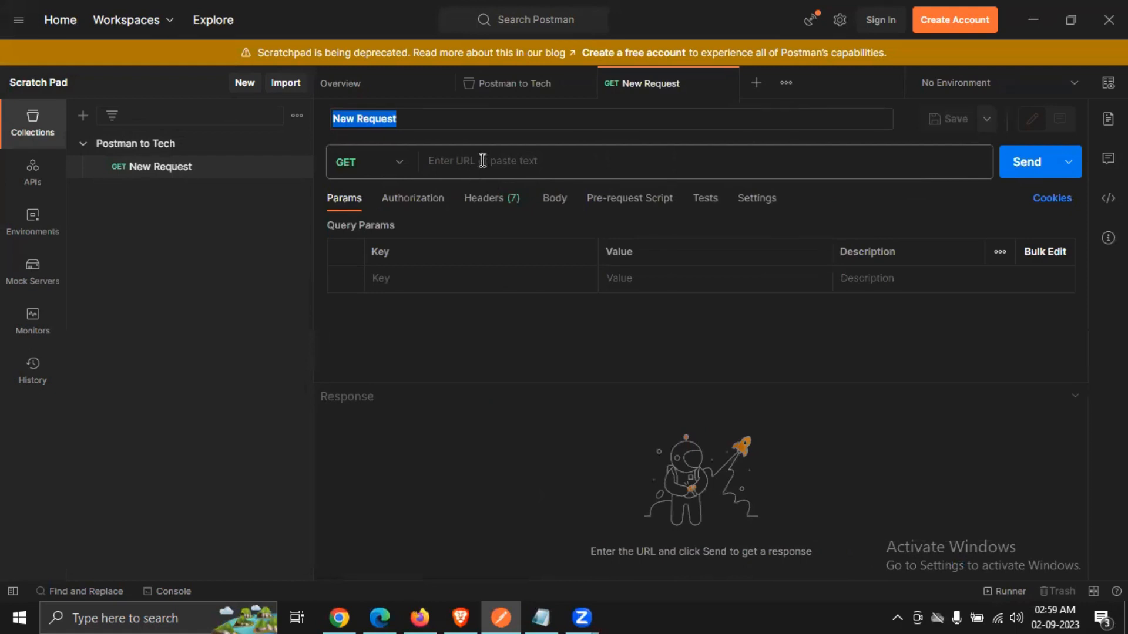
left_click(394, 168)
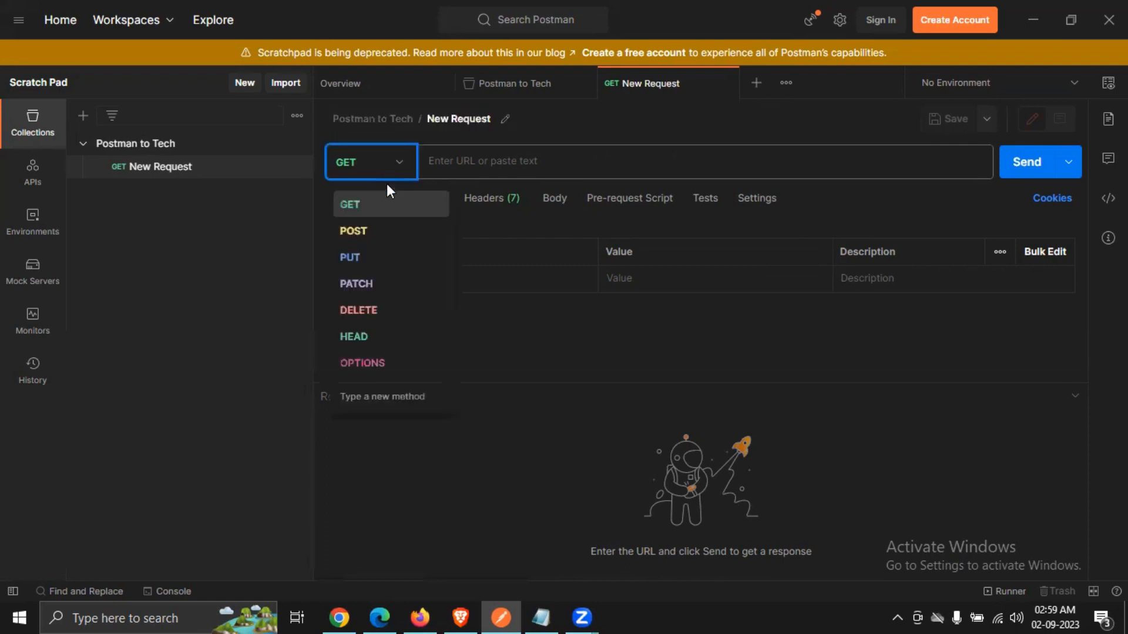
left_click(380, 237)
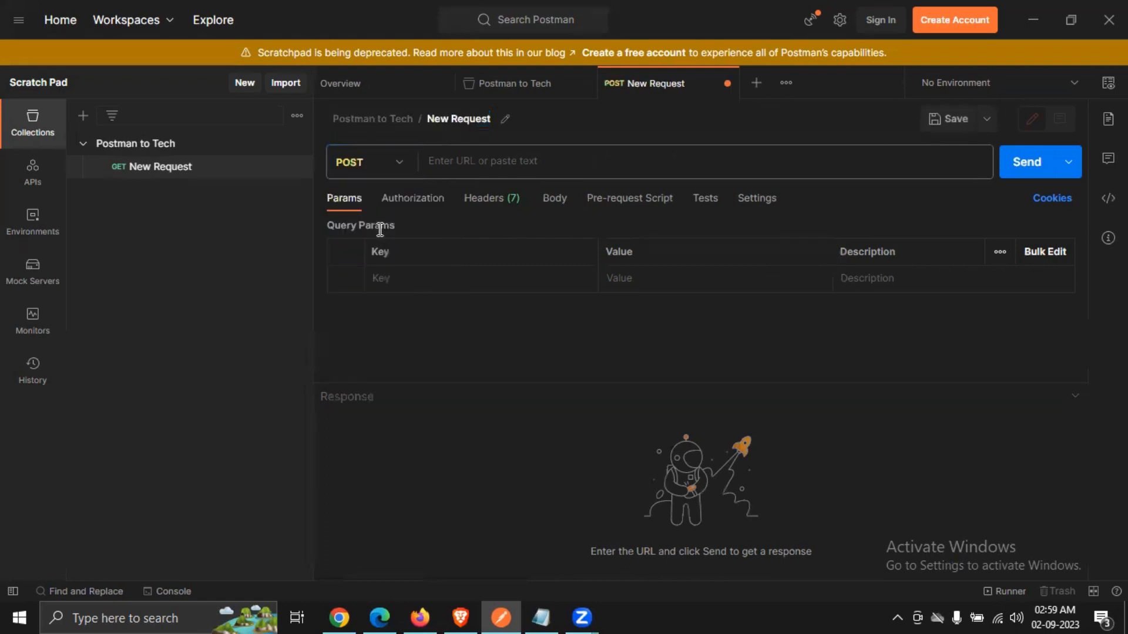
left_click(507, 162)
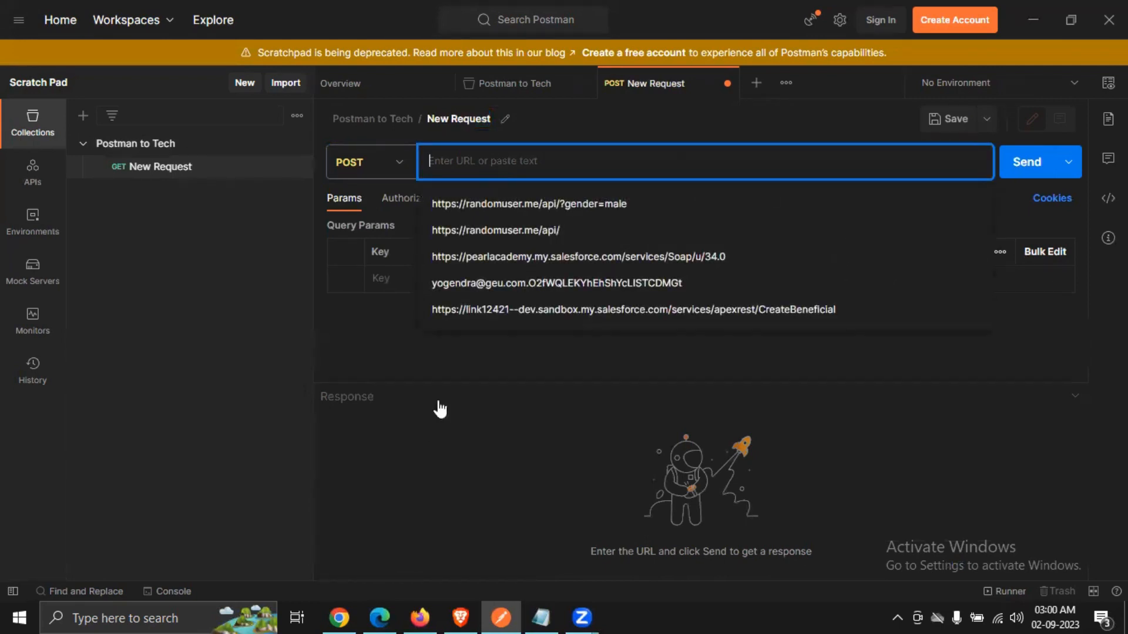
mouse_move(466, 614)
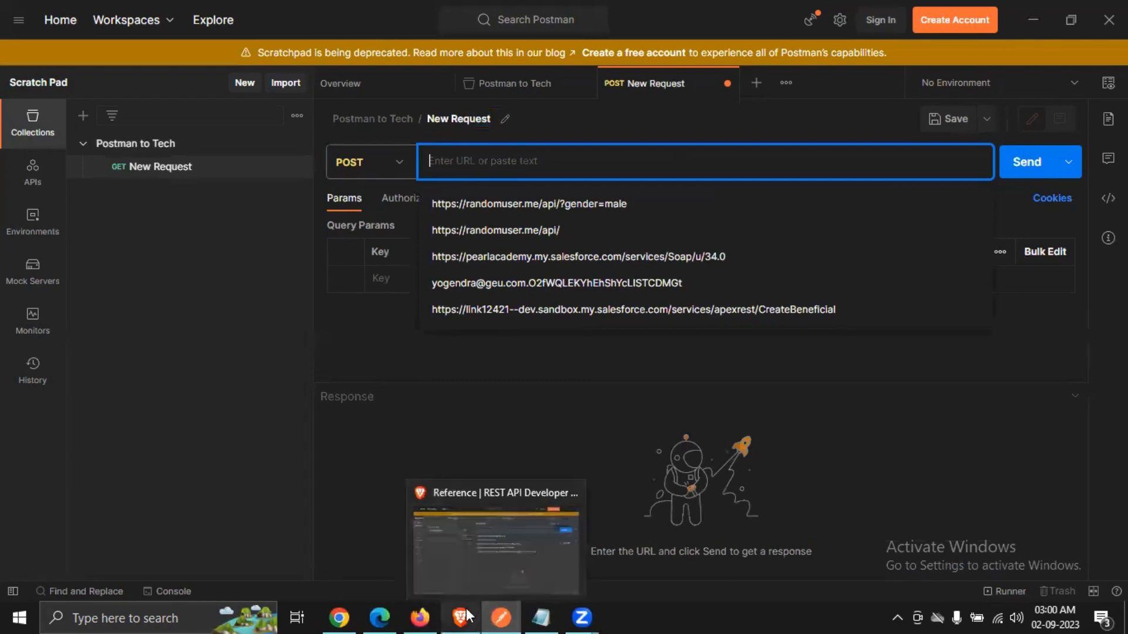
Step: Copy the Salesforce instance base URL from the connected app page and paste it as the request address
left_click(449, 534)
left_click(317, 12)
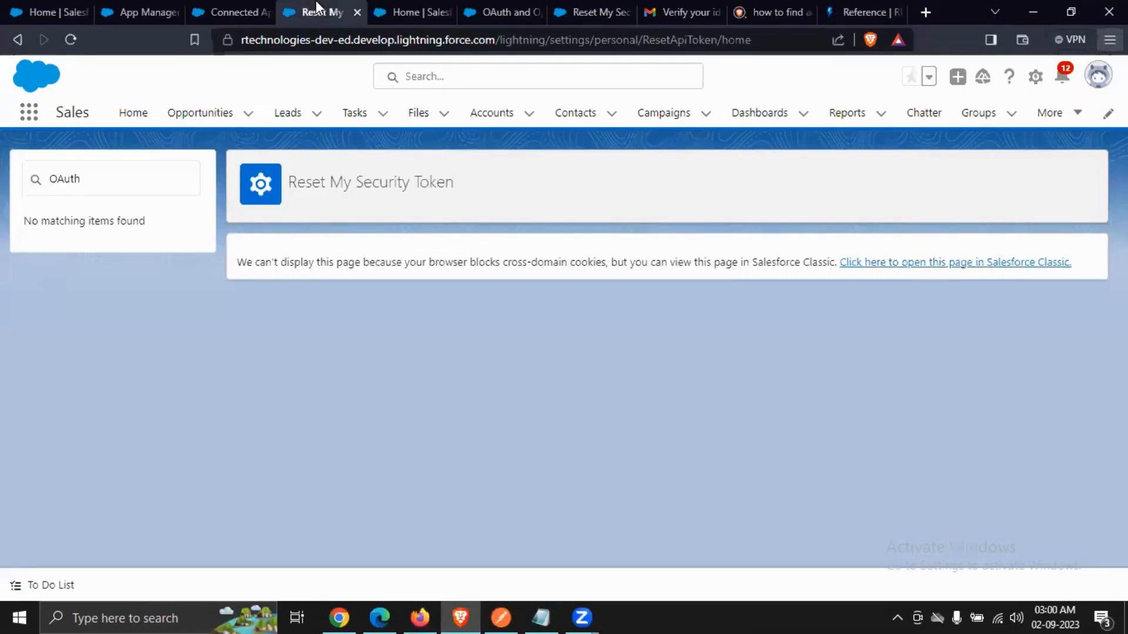
left_click(385, 9)
left_click(226, 10)
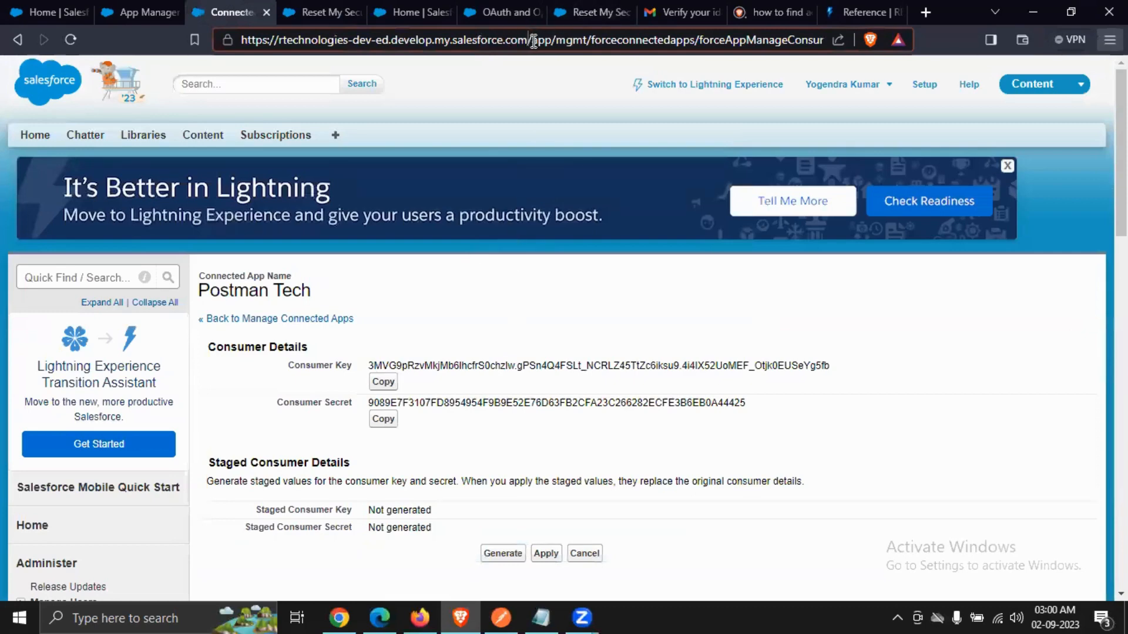
left_click_drag(533, 41, 244, 53)
key("ctrl+c")
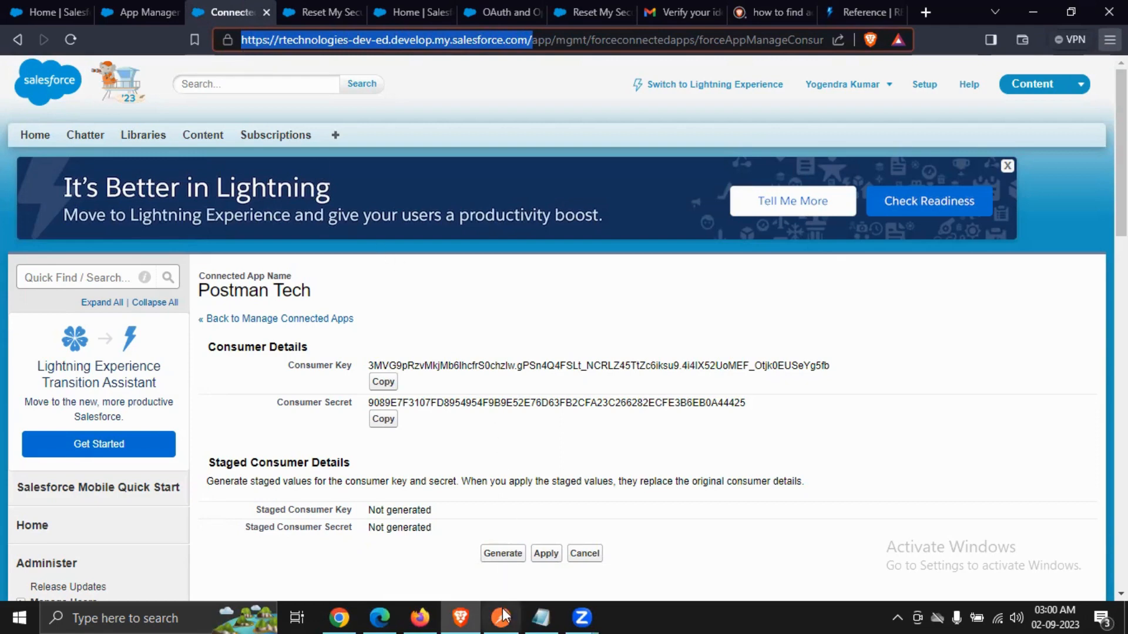
mouse_move(505, 615)
left_click(496, 535)
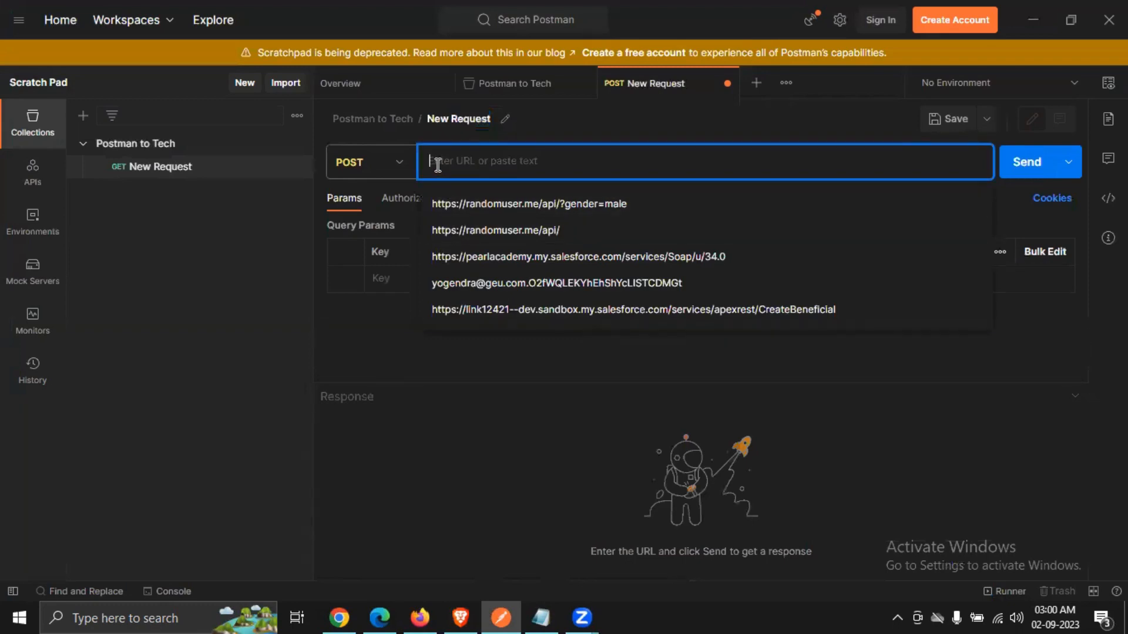
key("ctrl+v")
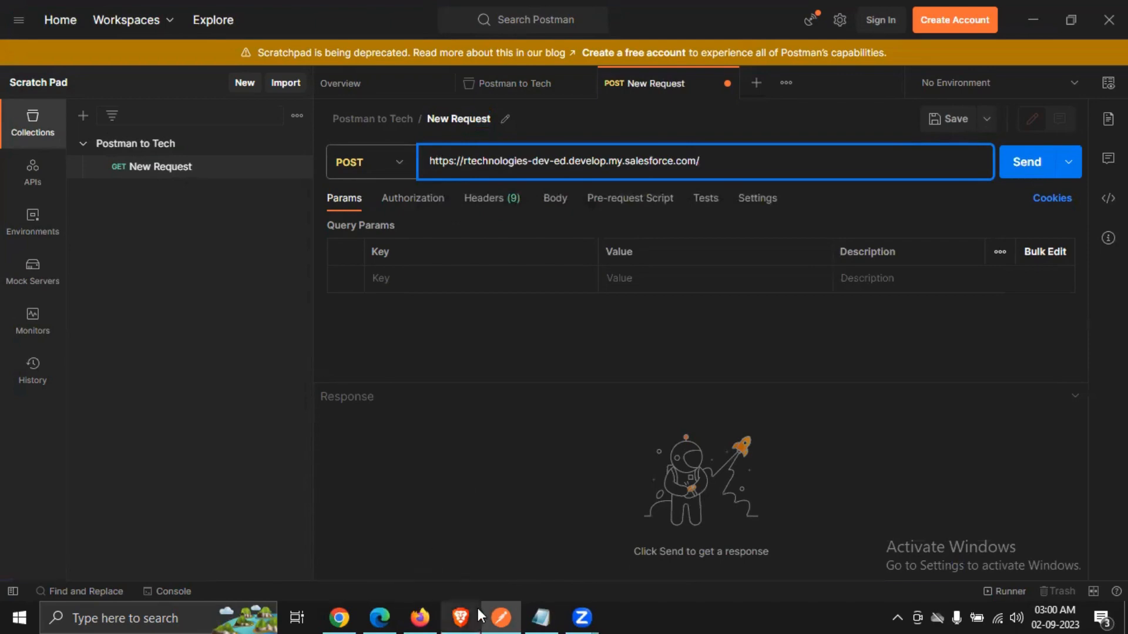
Step: Open the Salesforce REST API Reference documentation in the browser
mouse_move(461, 616)
left_click(457, 551)
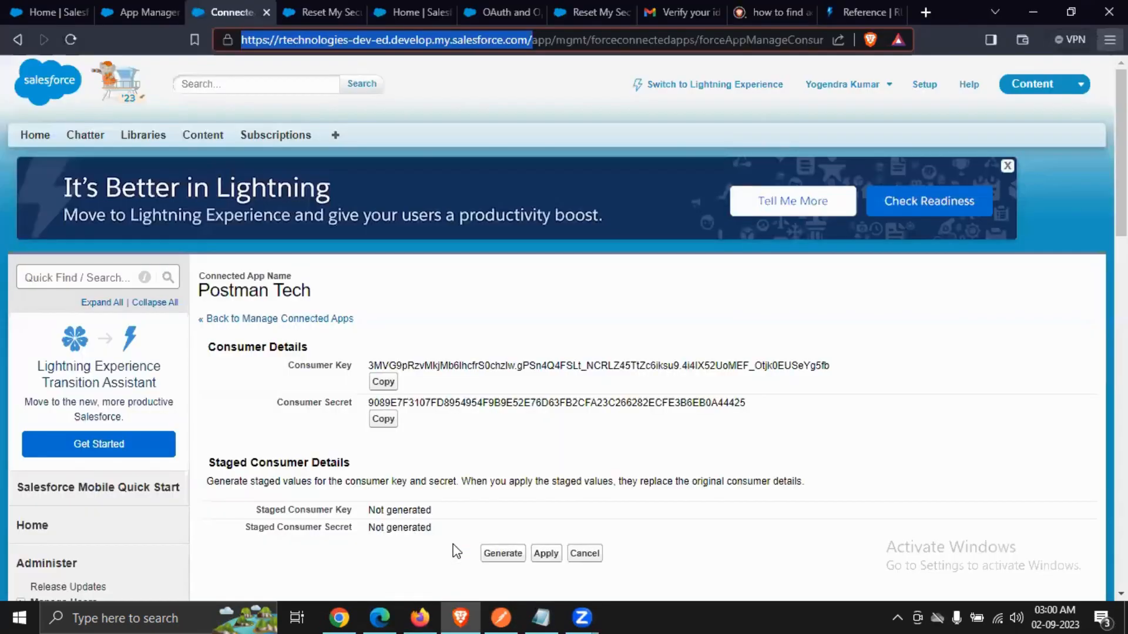
left_click(586, 8)
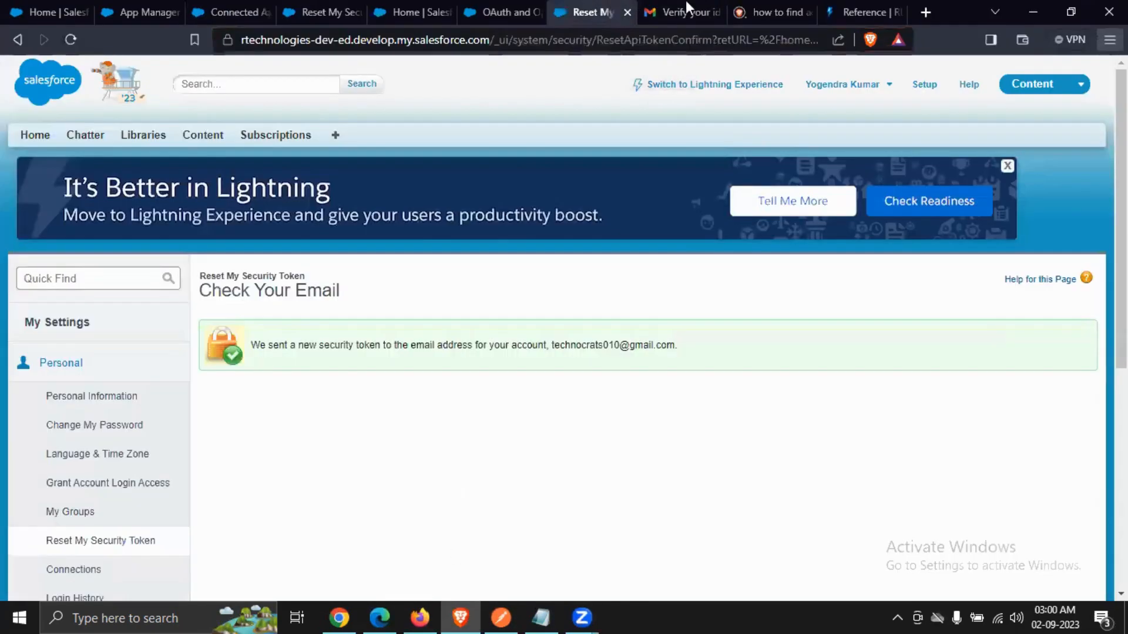
left_click(859, 11)
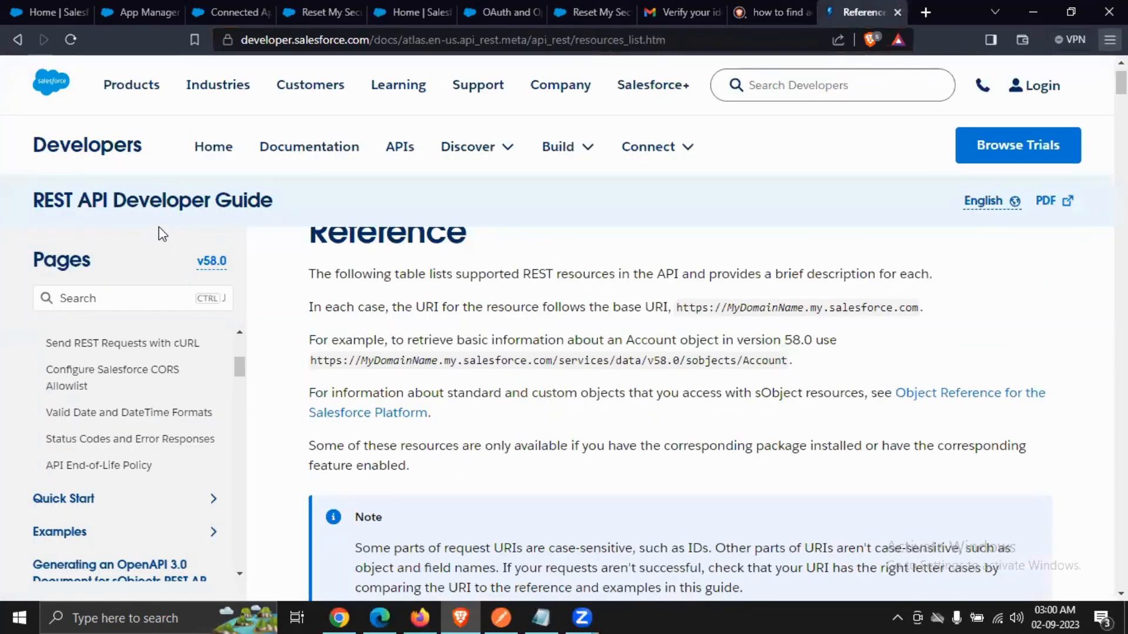
Step: Select services/data/v58.0/sobjects/Account in the Reference page's example URL
scroll(430, 302, "up", 1)
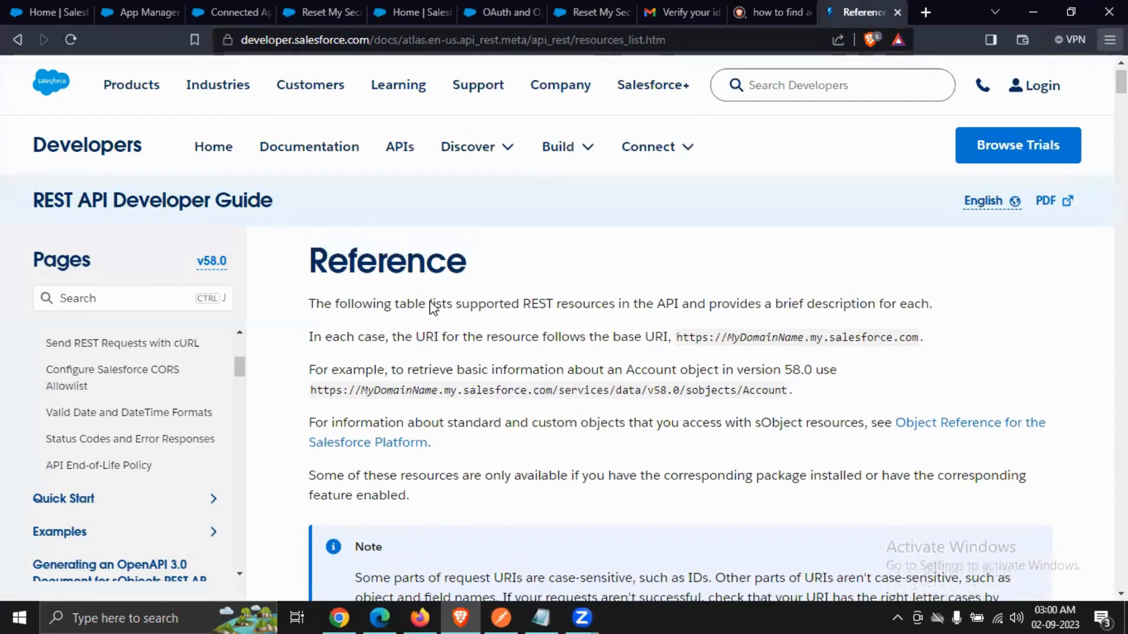
scroll(430, 302, "down", 2)
scroll(430, 302, "up", 1)
scroll(430, 301, "down", 1)
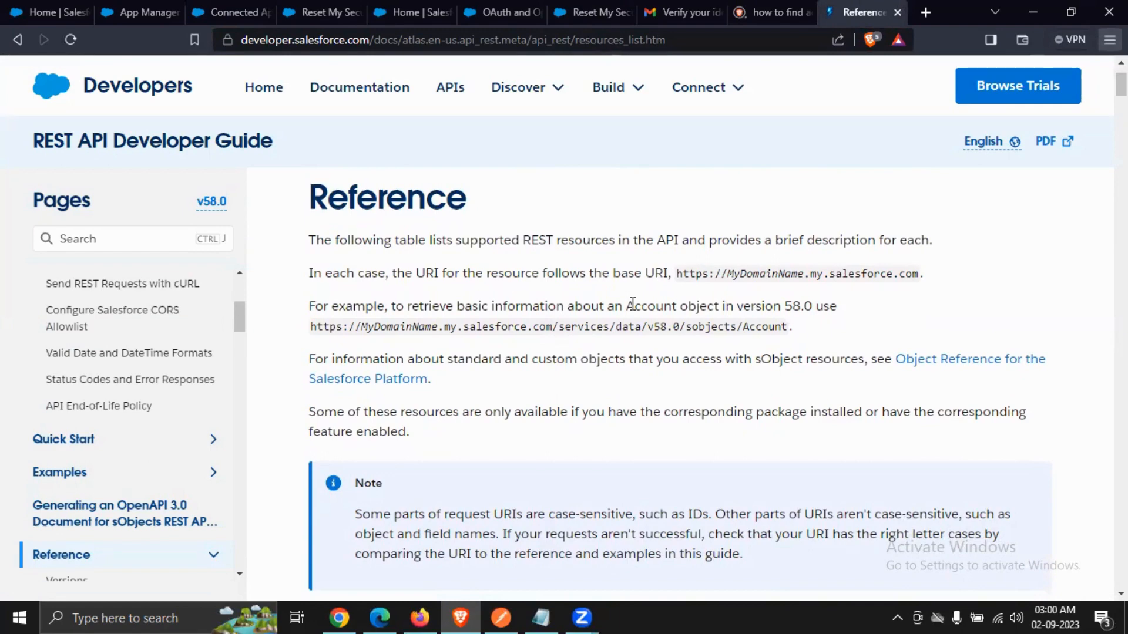
left_click_drag(559, 327, 788, 326)
key("ctrl+c")
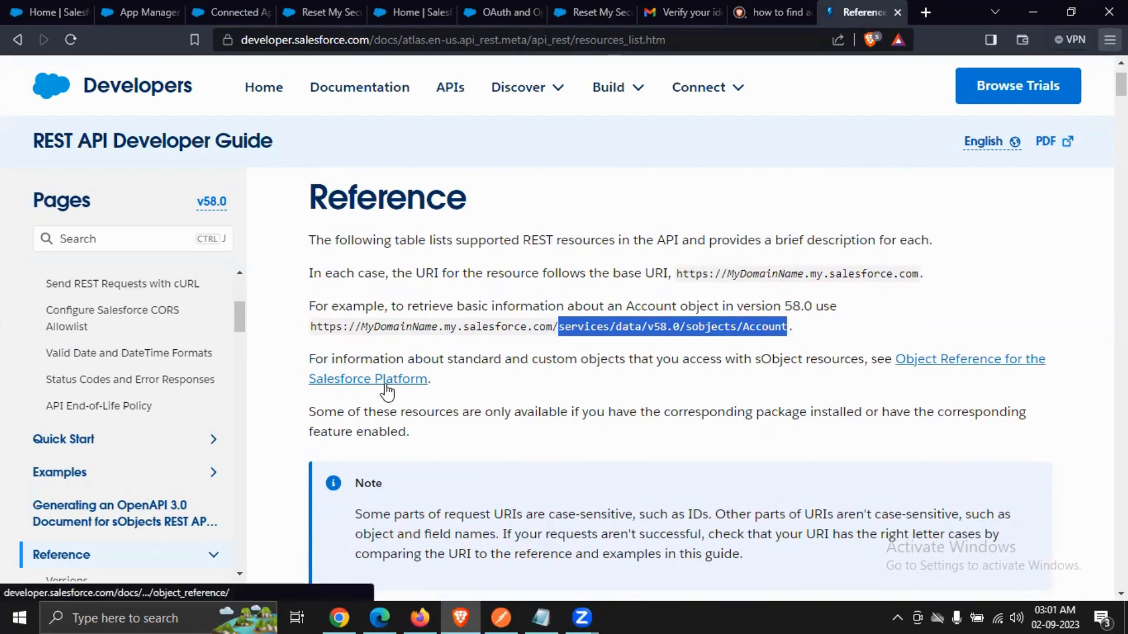
scroll(386, 390, "down", 3)
scroll(386, 392, "down", 2)
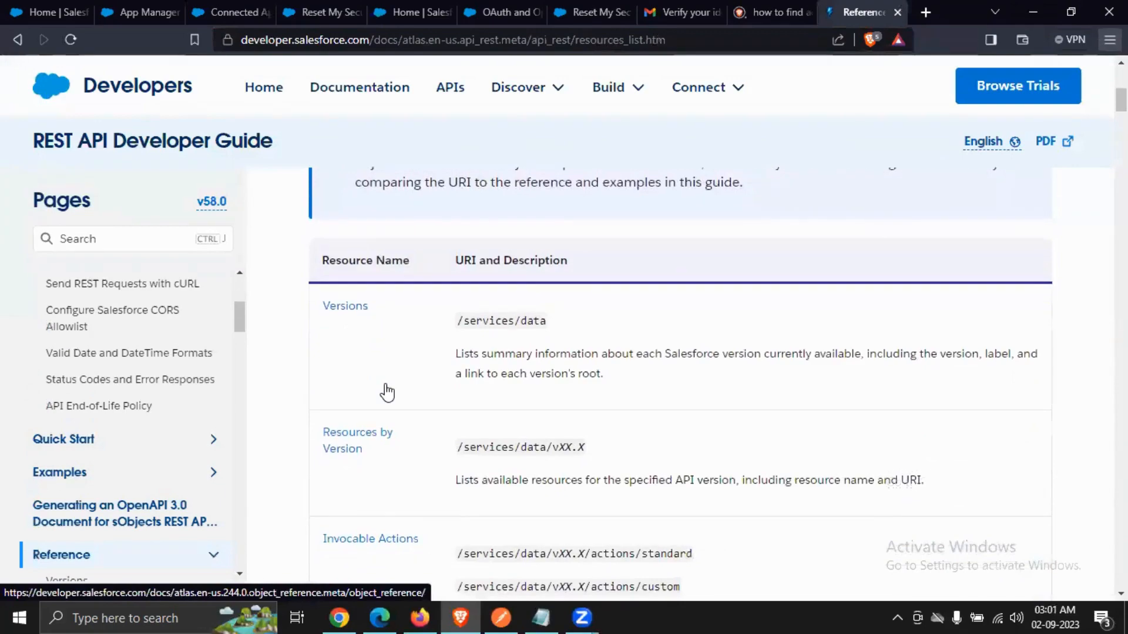
scroll(386, 392, "up", 5)
scroll(386, 390, "up", 2)
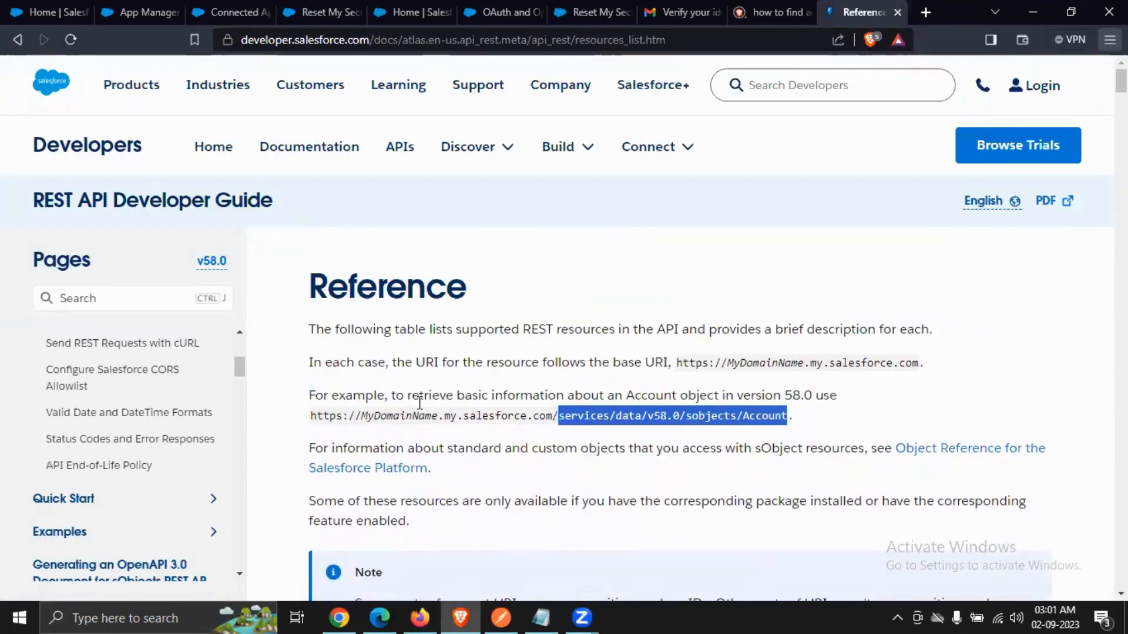
scroll(420, 403, "down", 1)
scroll(419, 403, "down", 3)
scroll(411, 467, "up", 4)
Step: Append services/data/v58.0/sobjects/Account to the request URL and set the body type to raw
mouse_move(500, 617)
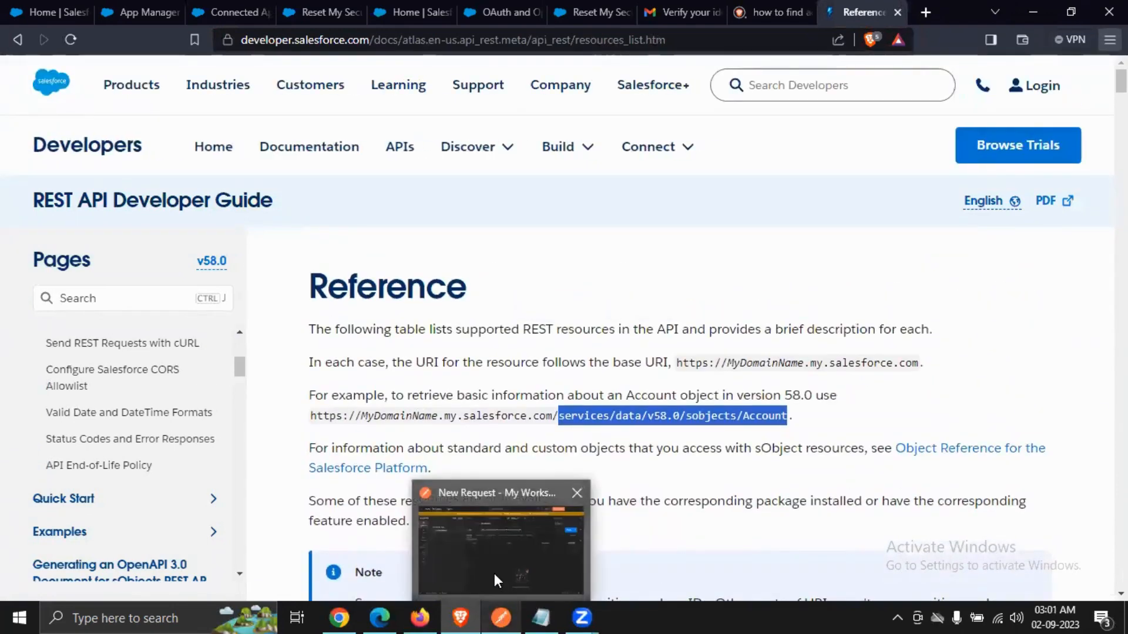
left_click(495, 573)
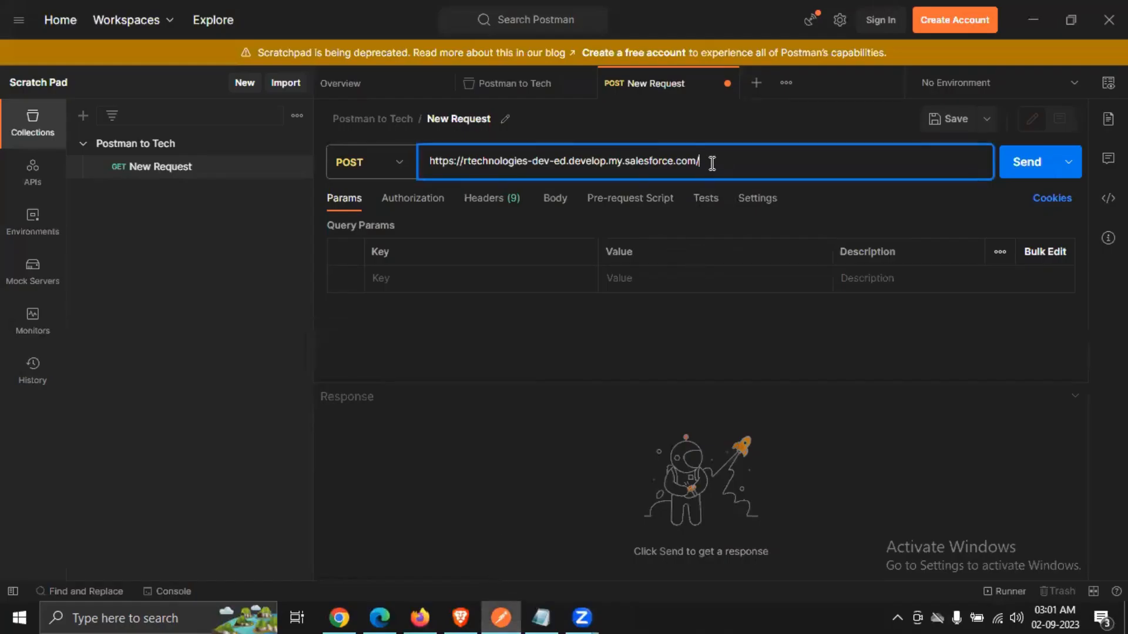
key("ctrl+v")
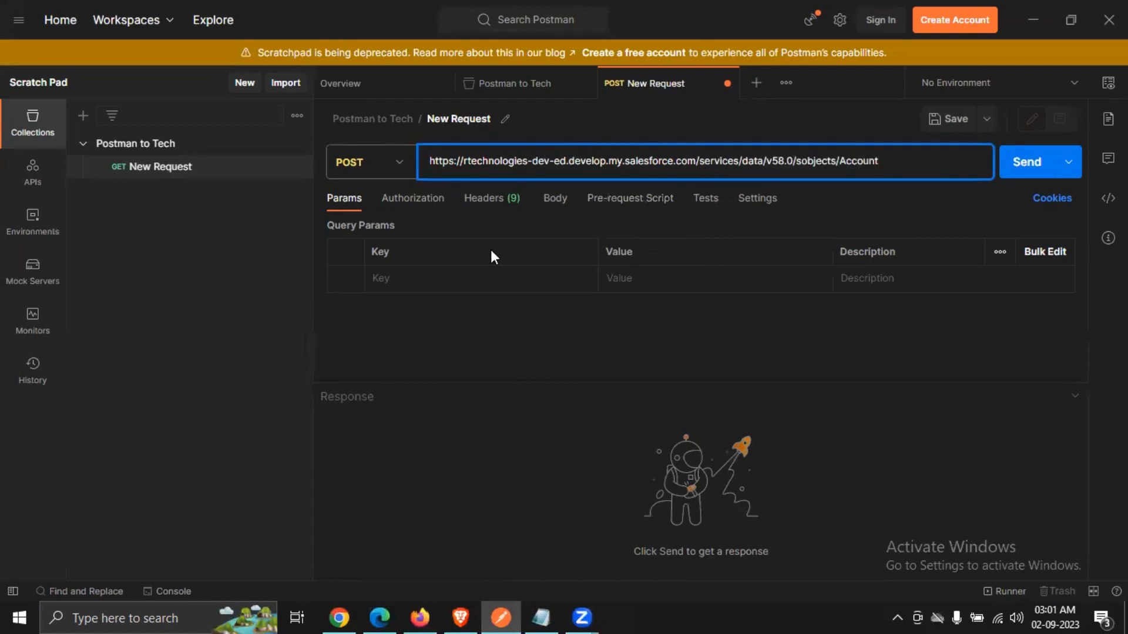
left_click(555, 200)
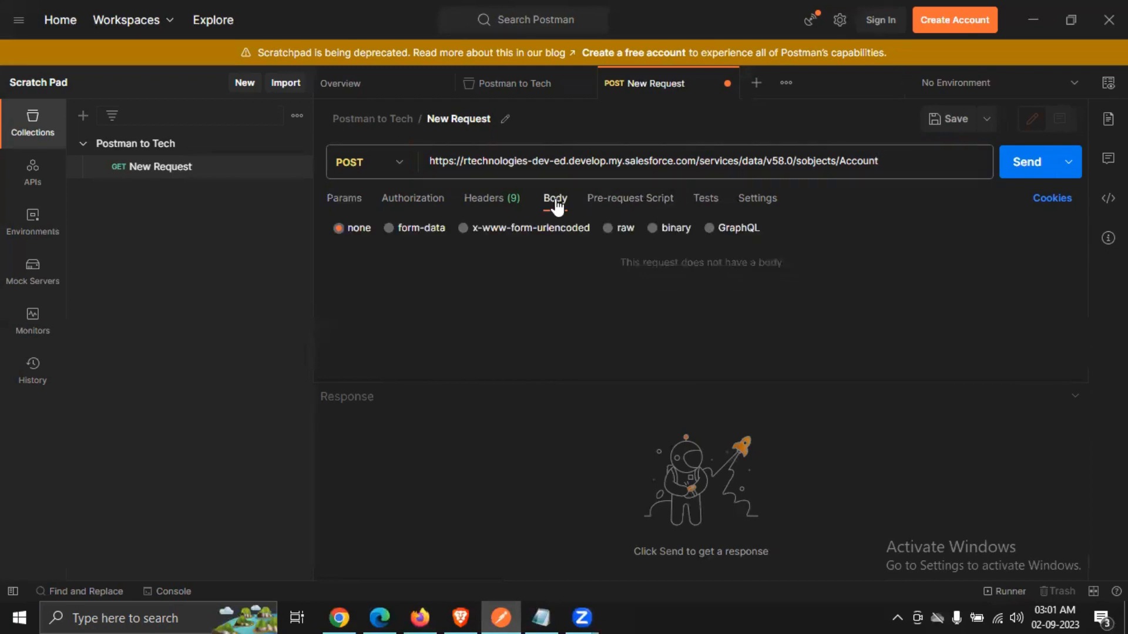
left_click(609, 230)
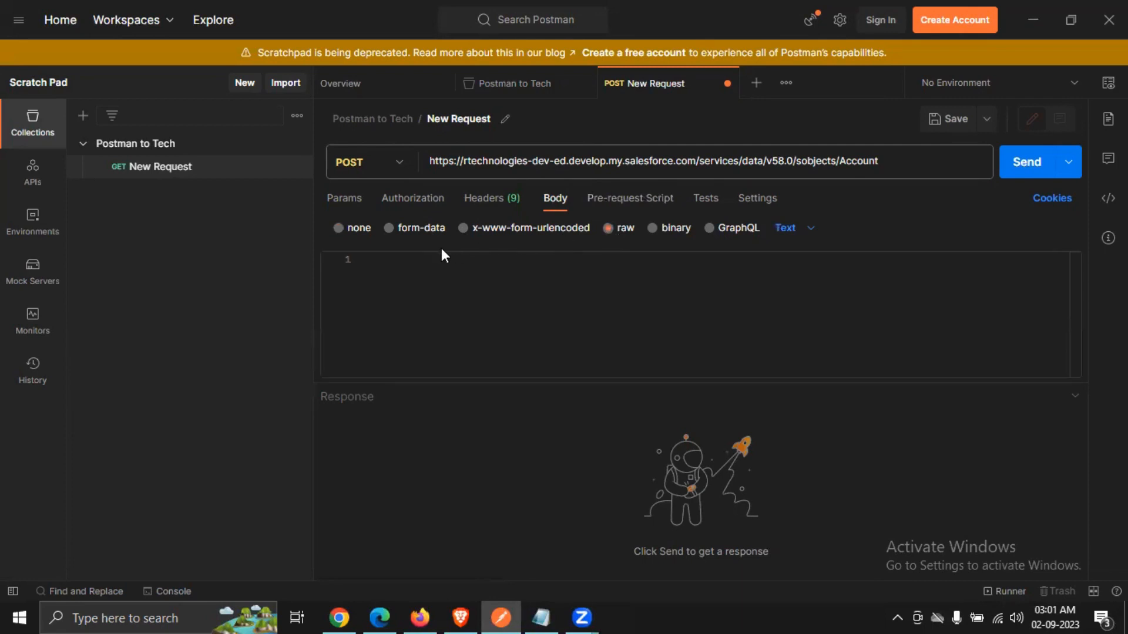
Step: Write the JSON body's opening with a "Name" entry set to "DemoTestSf"
left_click(400, 261)
type("{")
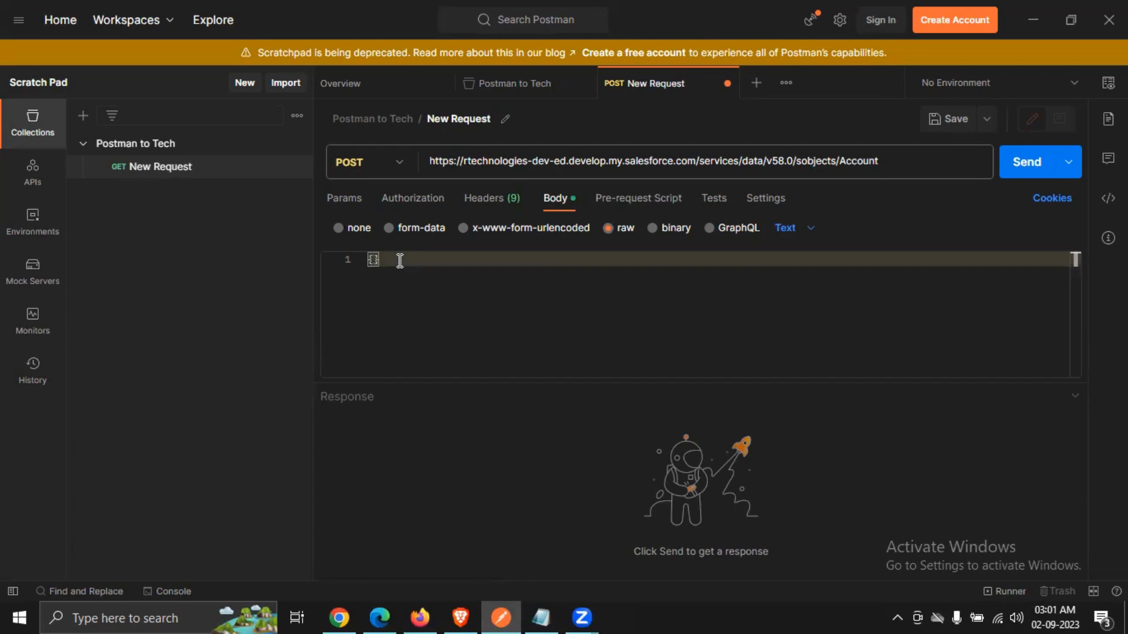
key("Return")
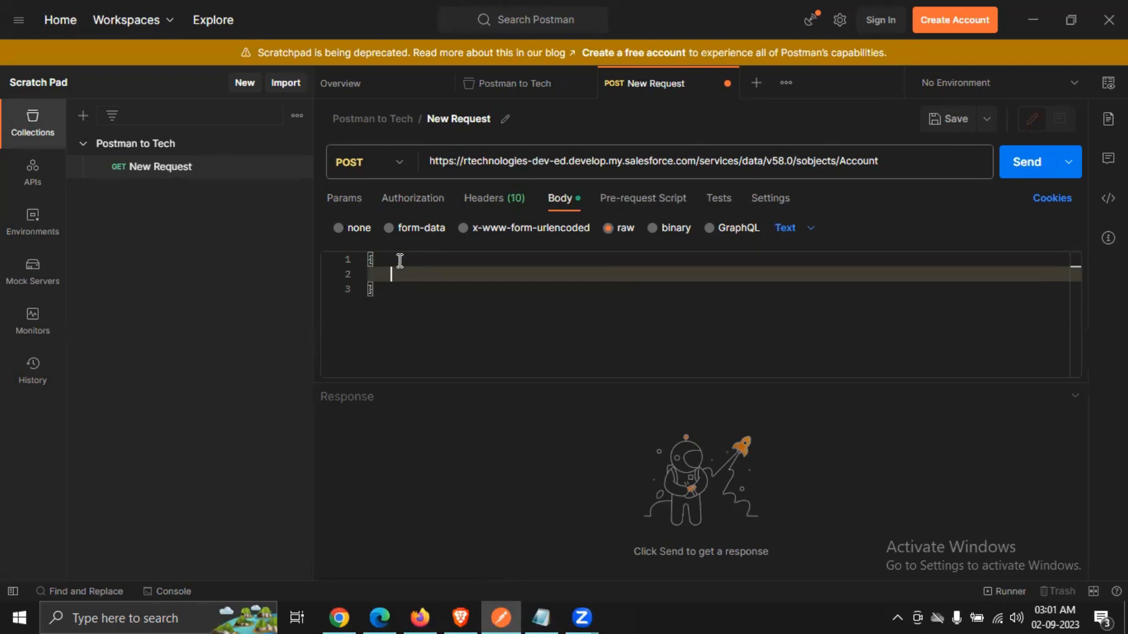
type("\"\"")
key("Left")
type("n")
key("BackSpace")
type("Name")
key("Right")
type(":")
type(" \"\"")
type("Accou")
type("nt")
type(" create")
key("BackSpace")
key("BackSpace")
key("BackSpace")
key("BackSpace")
key("BackSpace")
key("BackSpace")
key("BackSpace")
key("BackSpace")
key("BackSpace")
key("BackSpace")
key("BackSpace")
key("BackSpace")
type("DemoTestS")
Step: Duplicate the Name line into a "Fax": "12321" entry and set the body format to JSON
left_click_drag(525, 274, 393, 274)
key("ctrl+c")
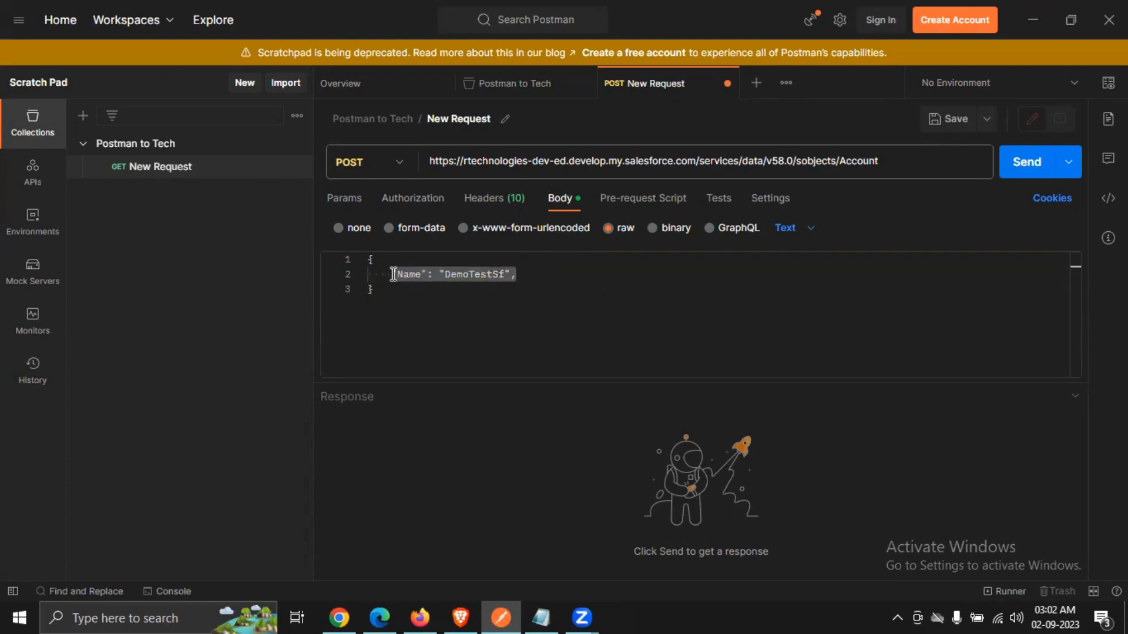
left_click(526, 279)
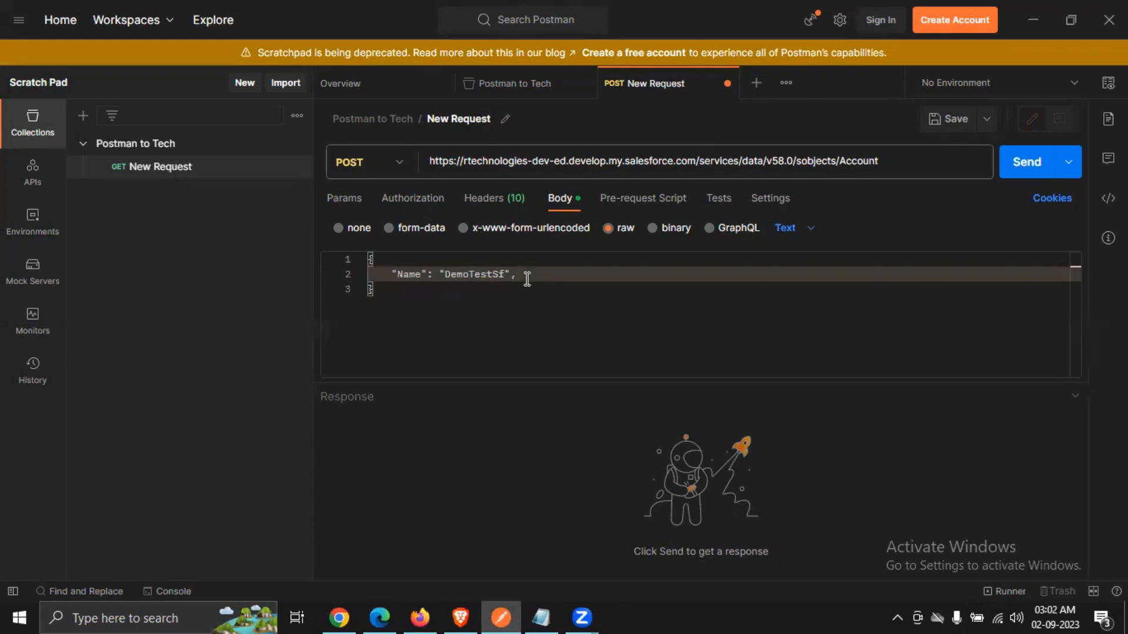
key("Return")
key("ctrl+v")
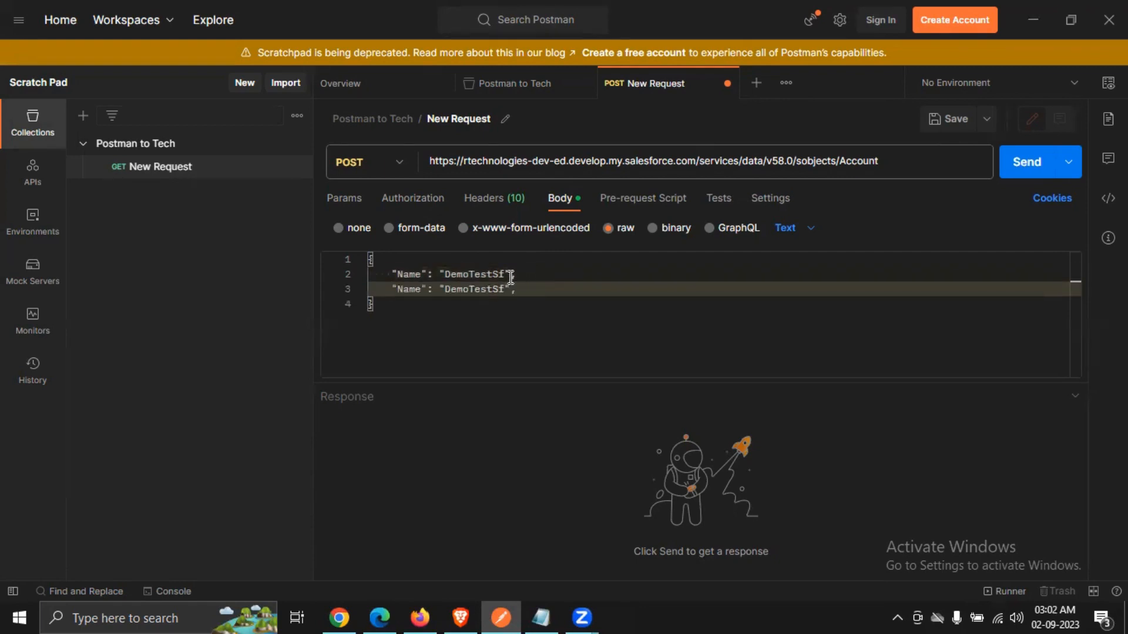
left_click(421, 288)
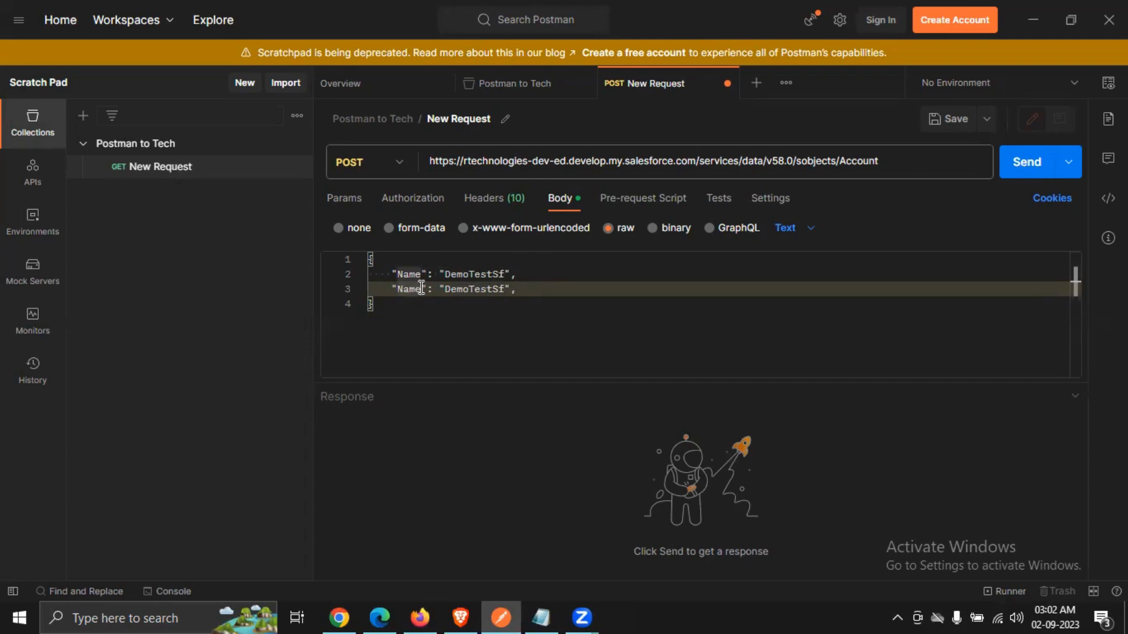
double_click(421, 288)
key("BackSpace")
type("Fax")
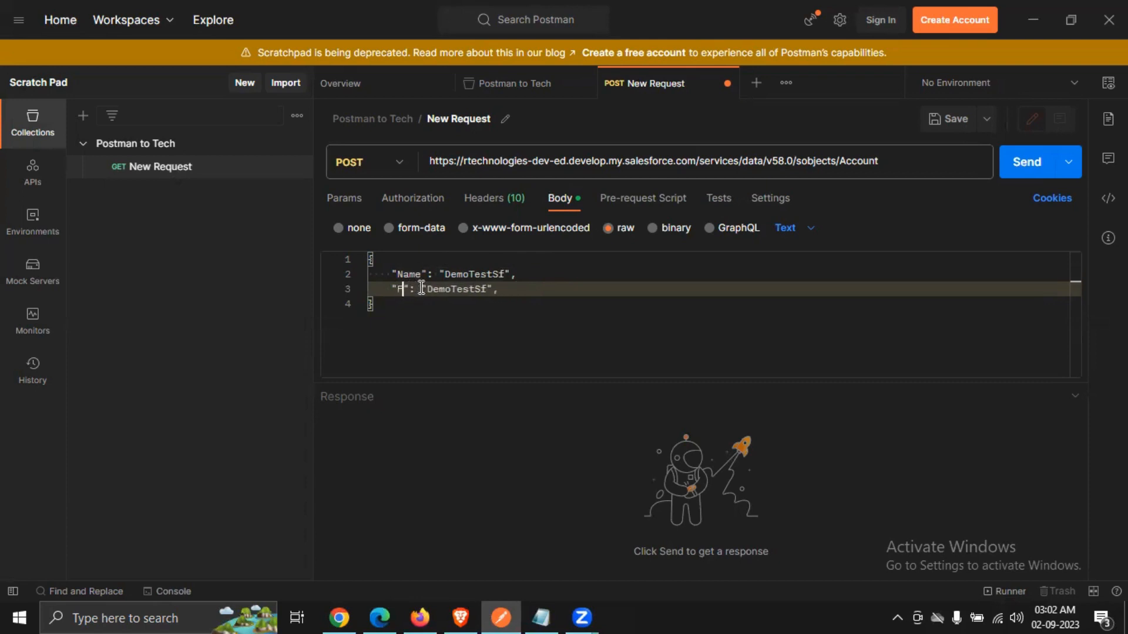
left_click(500, 290)
key("BackSpace")
key("BackSpace")
key("BackSpace")
key("BackSpace")
key("BackSpace")
key("BackSpace")
key("BackSpace")
key("BackSpace")
key("BackSpace")
key("BackSpace")
type("12321")
left_click(487, 293)
left_click(811, 229)
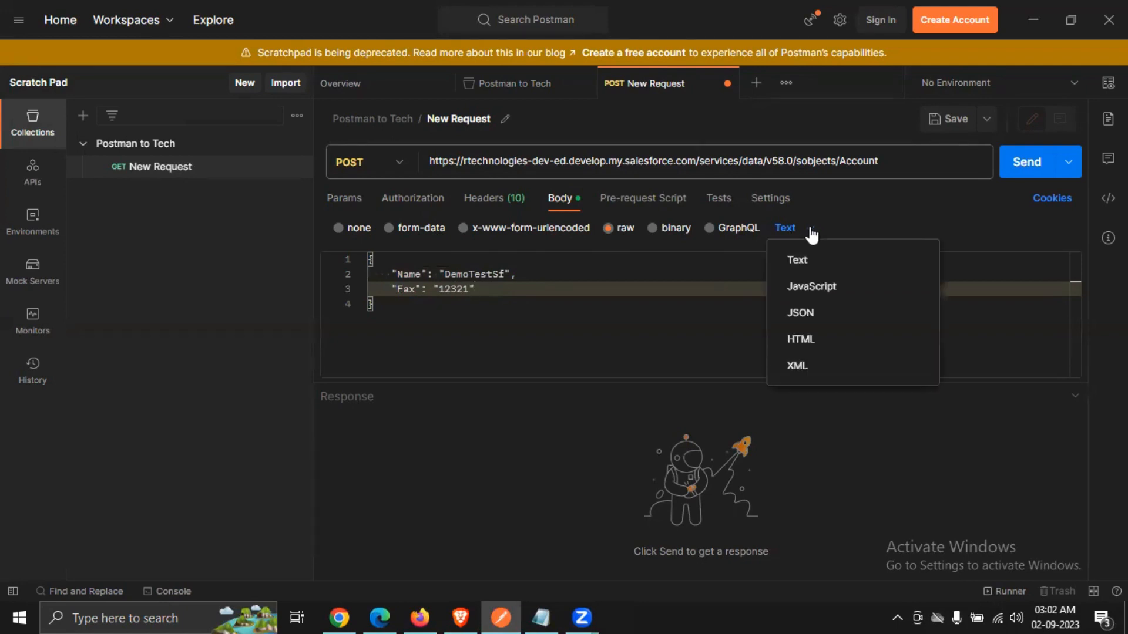
left_click(801, 314)
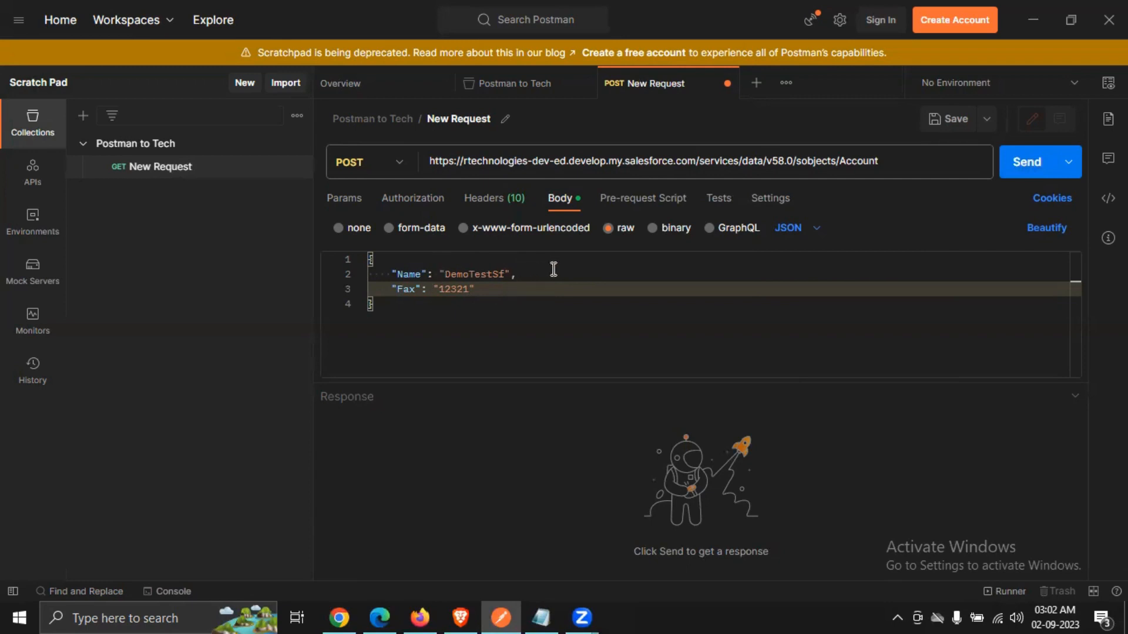
Step: Send the POST request, receiving 201 Created, and select the new account's id in the response
left_click(1022, 169)
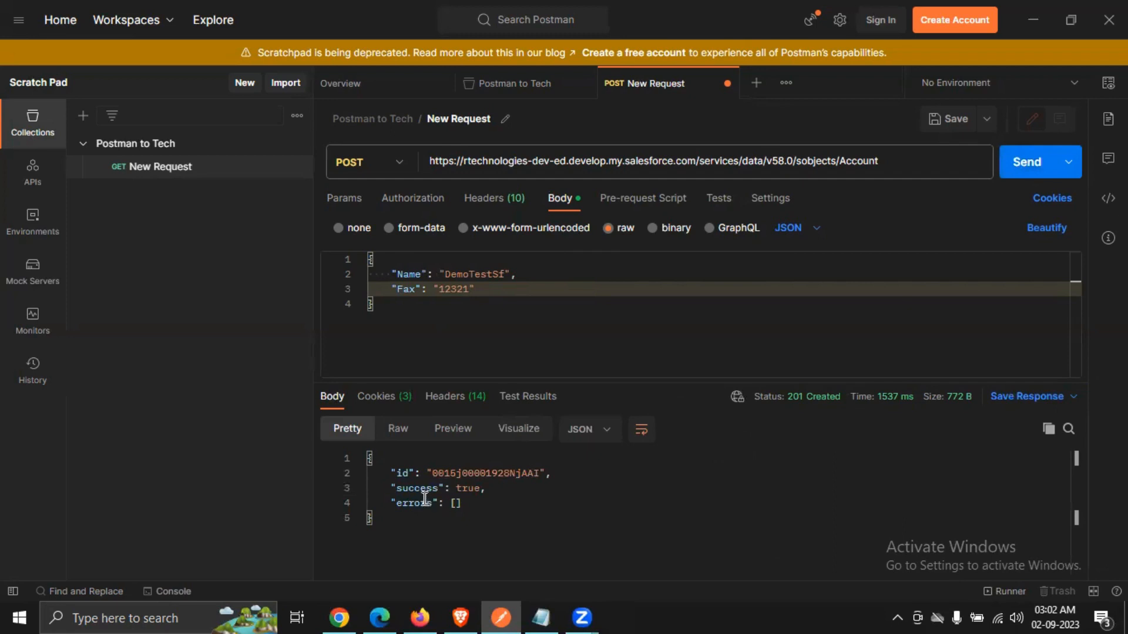
double_click(479, 472)
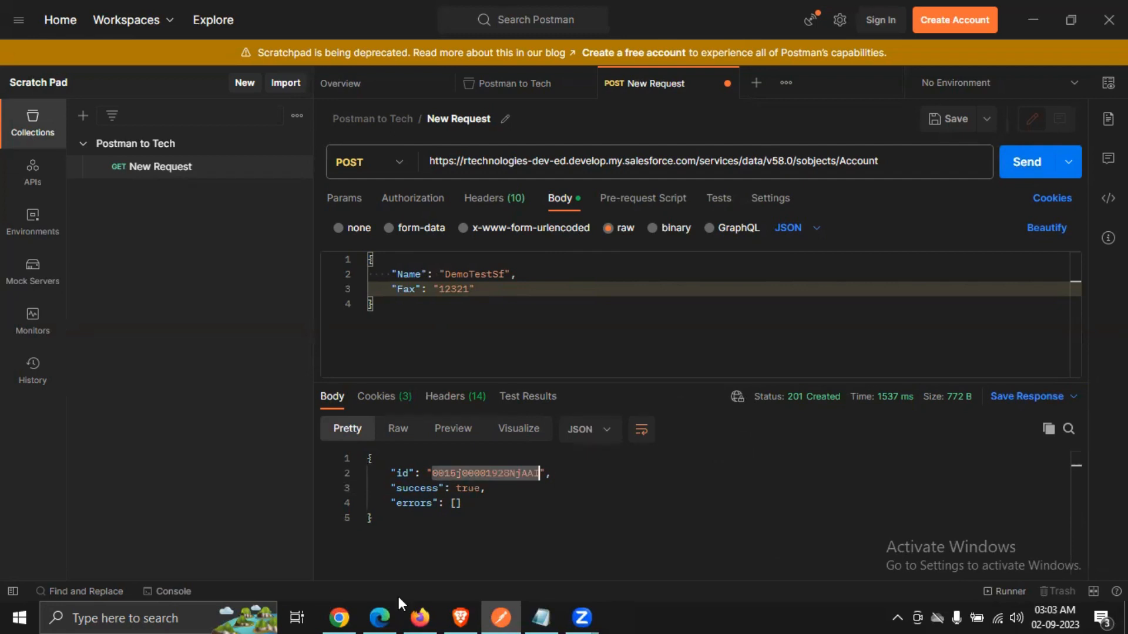
Step: Open the Salesforce Accounts list by searching 'acc' in the App Launcher
mouse_move(462, 612)
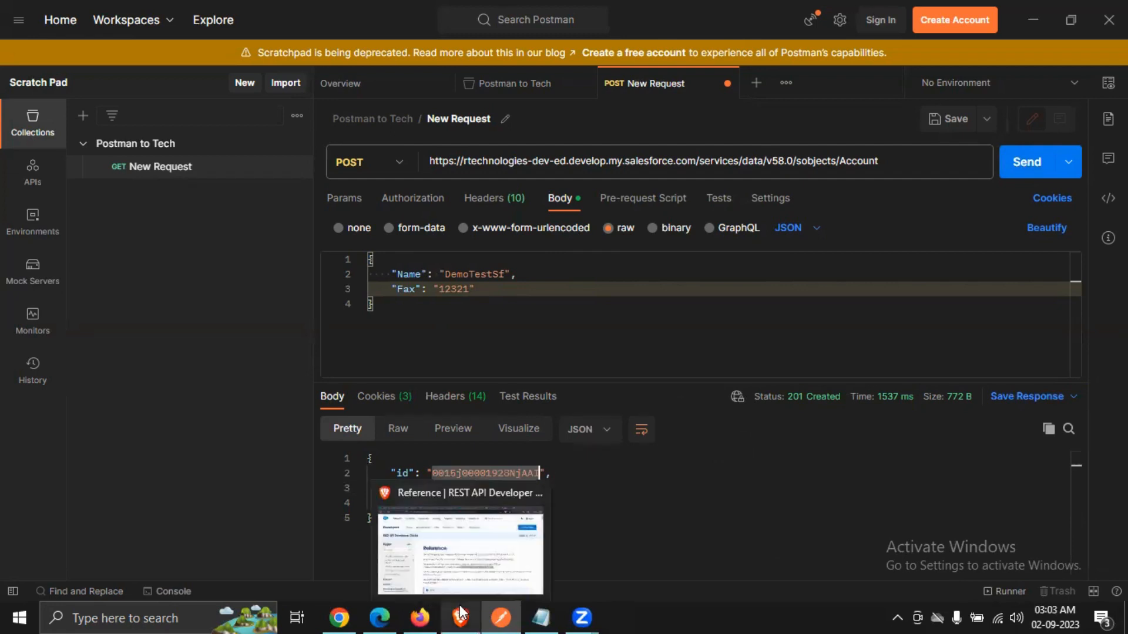
left_click(445, 562)
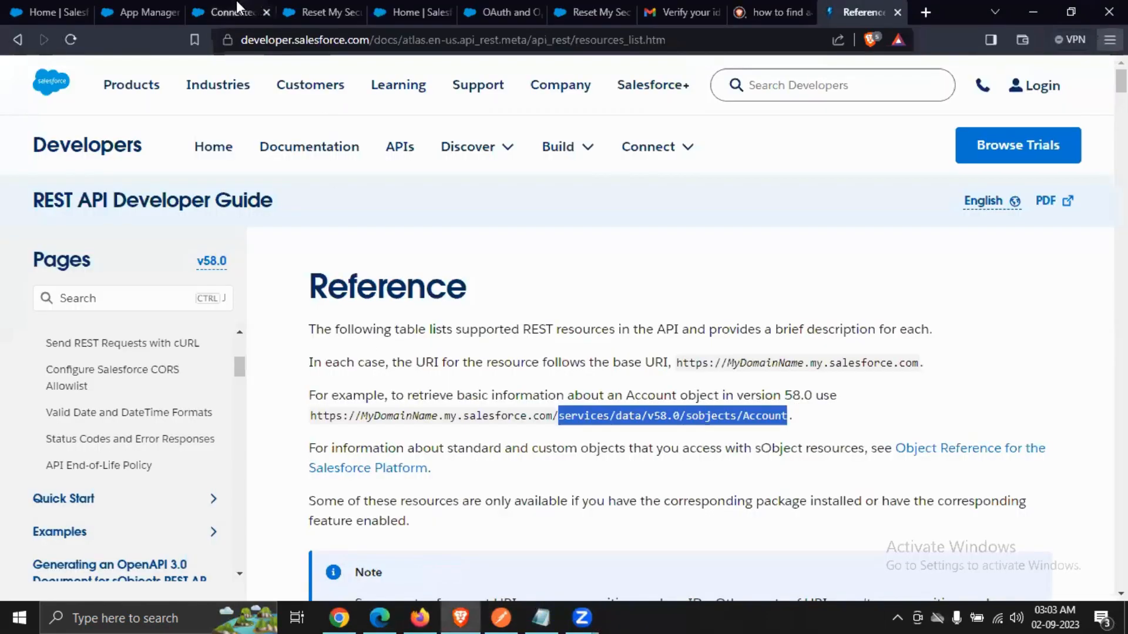
left_click(158, 4)
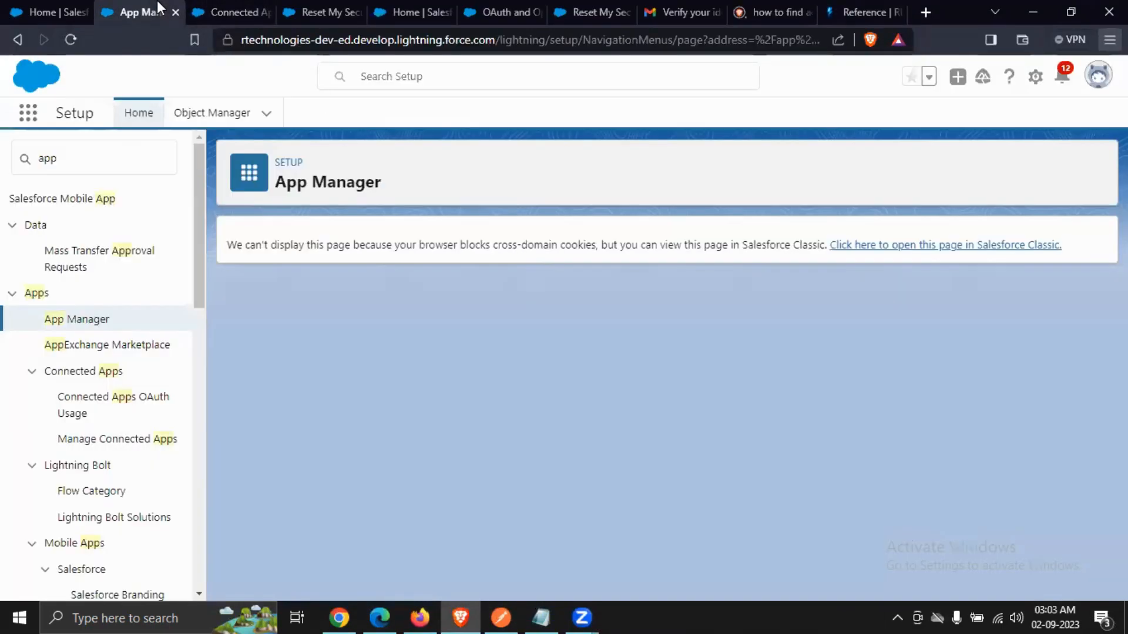
left_click(63, 7)
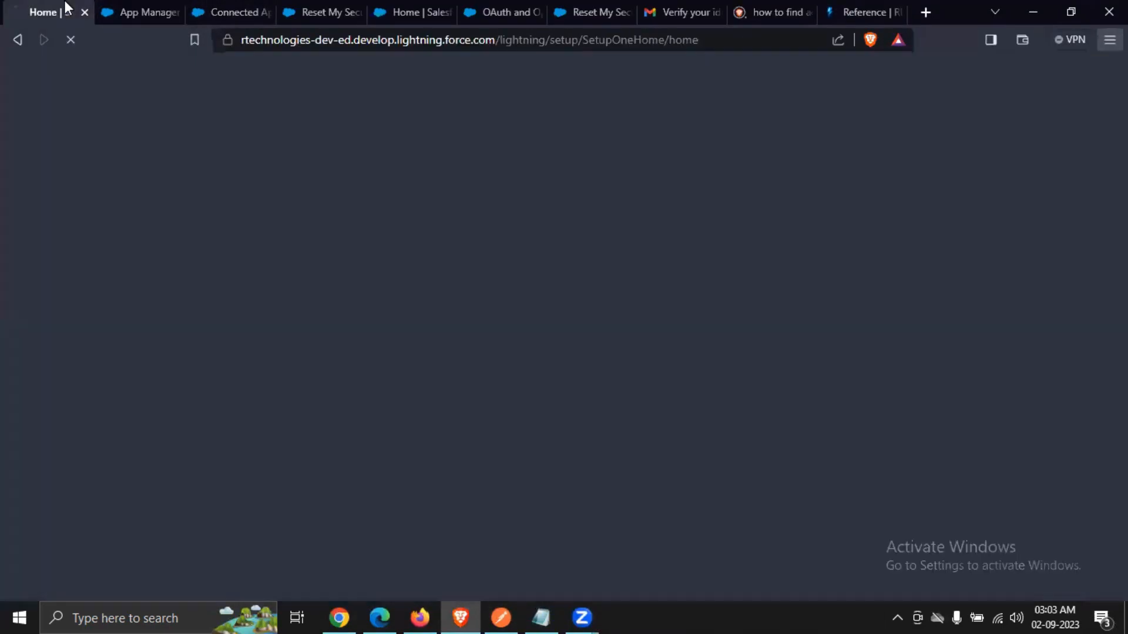
left_click(130, 8)
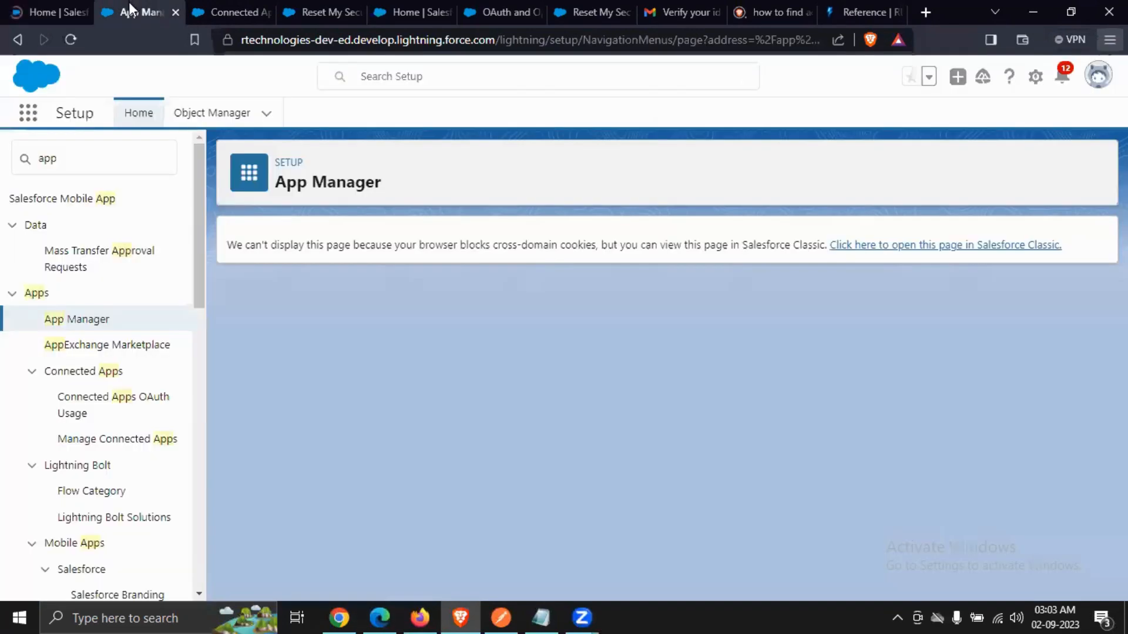
left_click(27, 114)
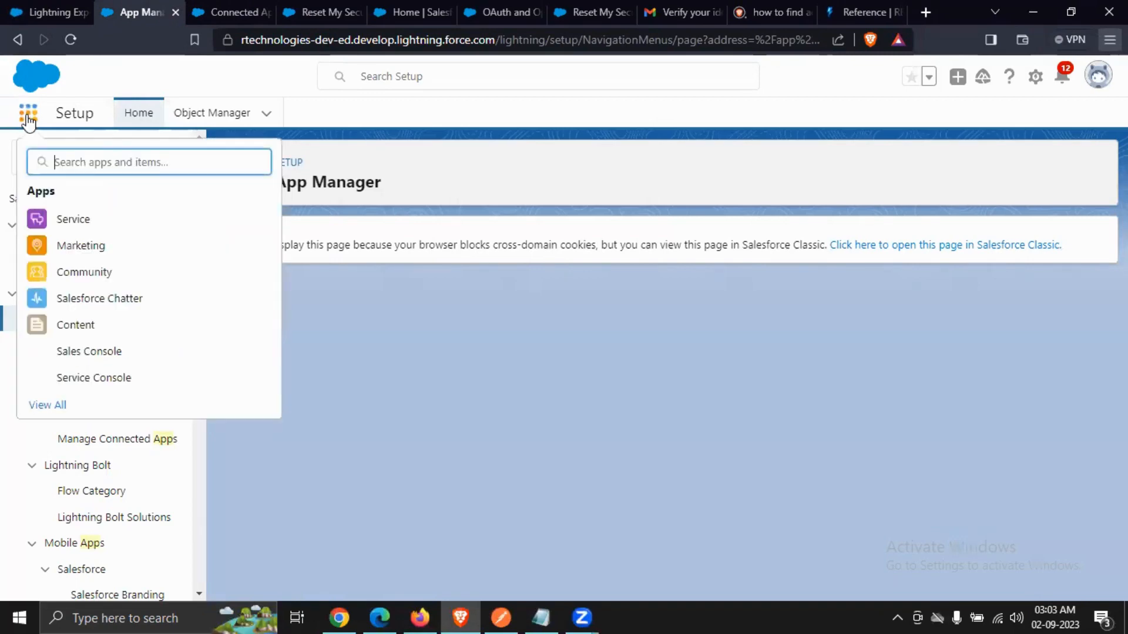
type("acc")
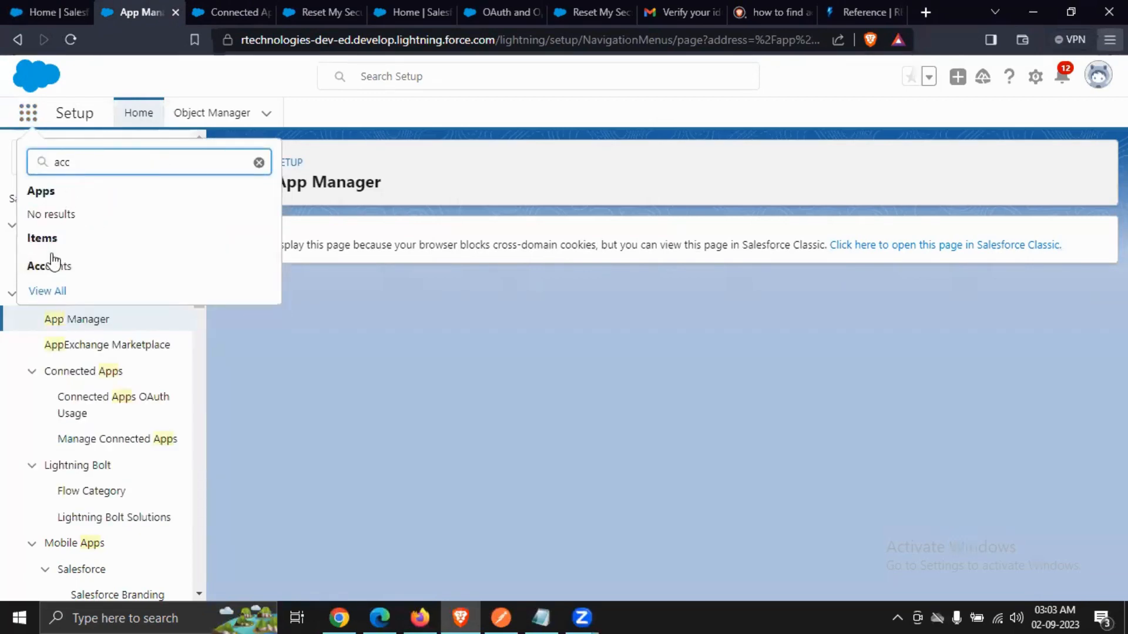
left_click(49, 266)
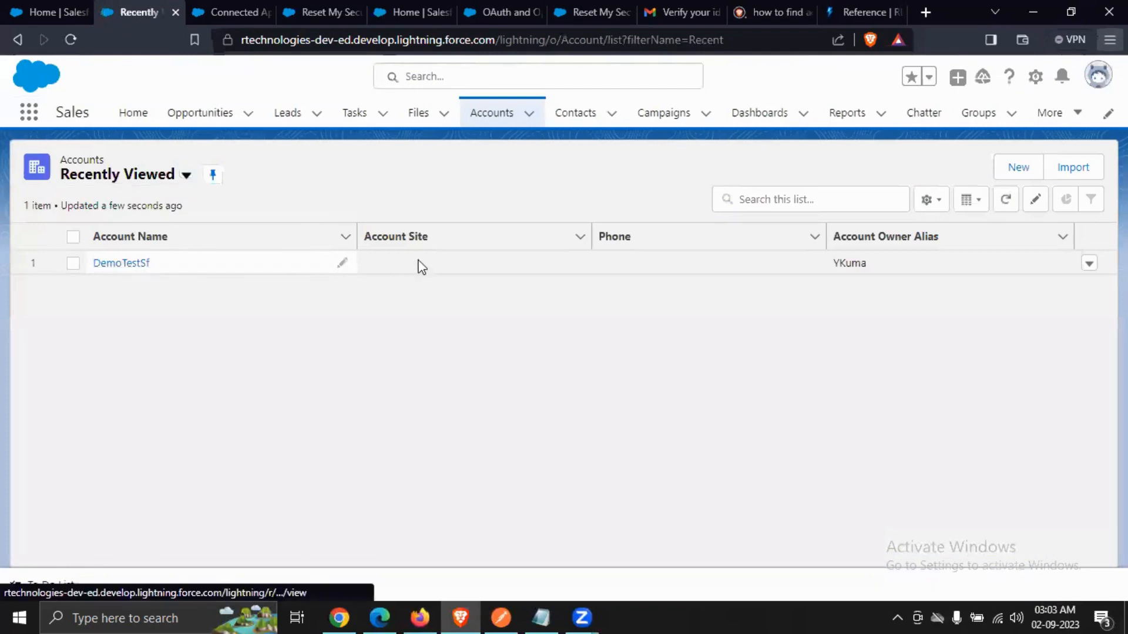
Step: Open the DemoTestSf account's Details to confirm Fax 12321, then return to Postman
left_click(135, 265)
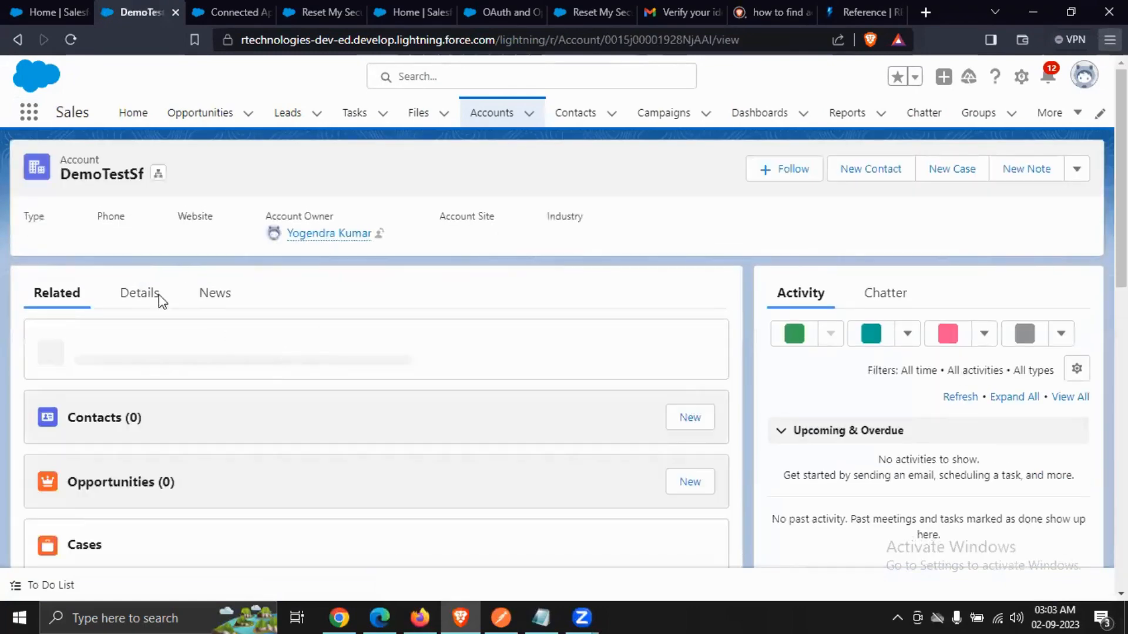
left_click(131, 296)
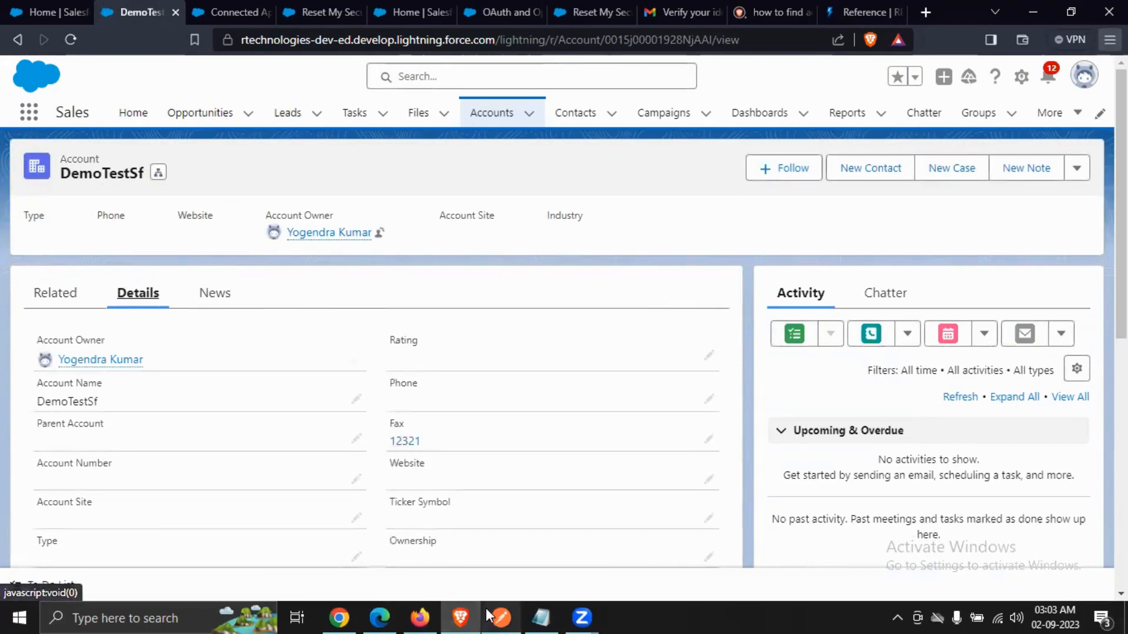
mouse_move(501, 617)
left_click(485, 580)
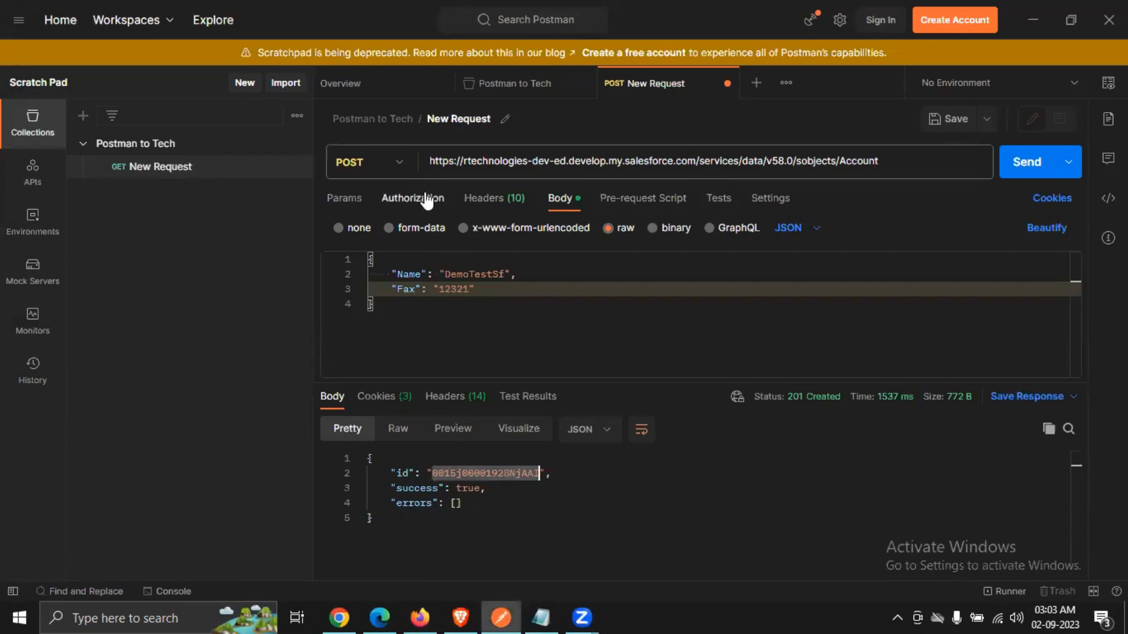
Step: Change the request to PATCH with Fax 100 and send it, getting 405 Method Not Allowed
left_click(399, 169)
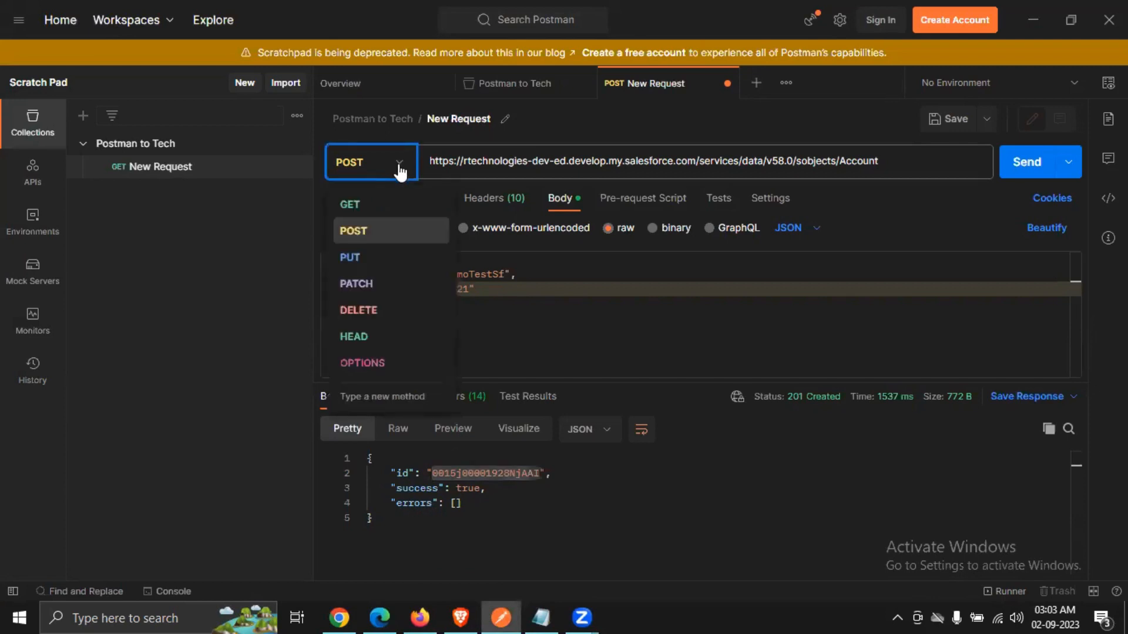
left_click(359, 285)
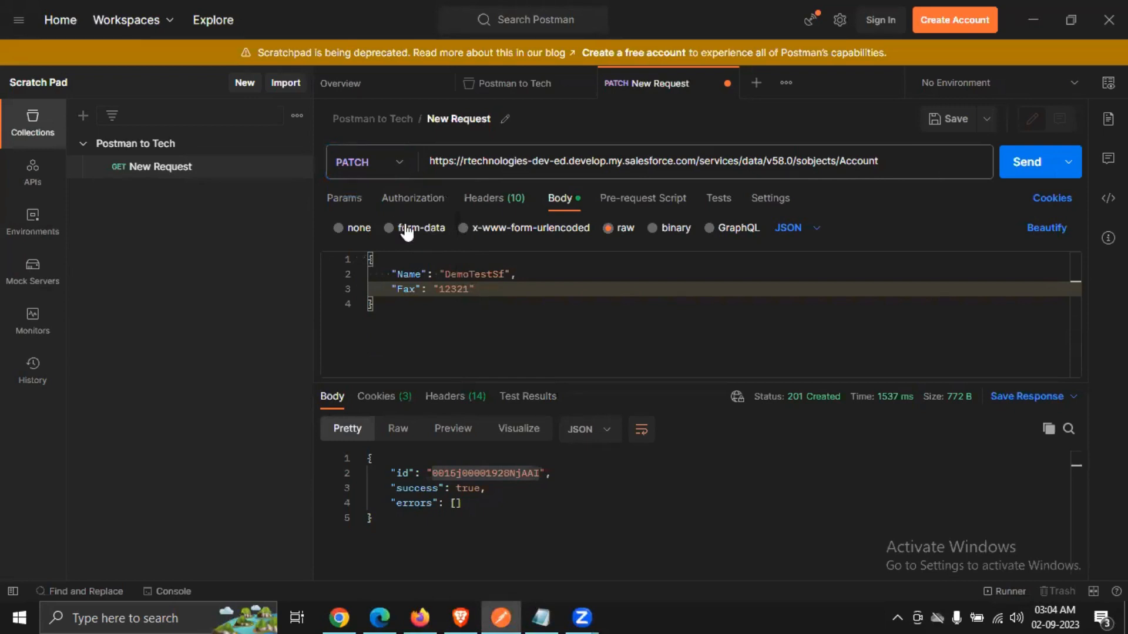
left_click(467, 290)
key("BackSpace")
key("BackSpace")
key("BackSpace")
key("BackSpace")
type("00")
left_click(1020, 168)
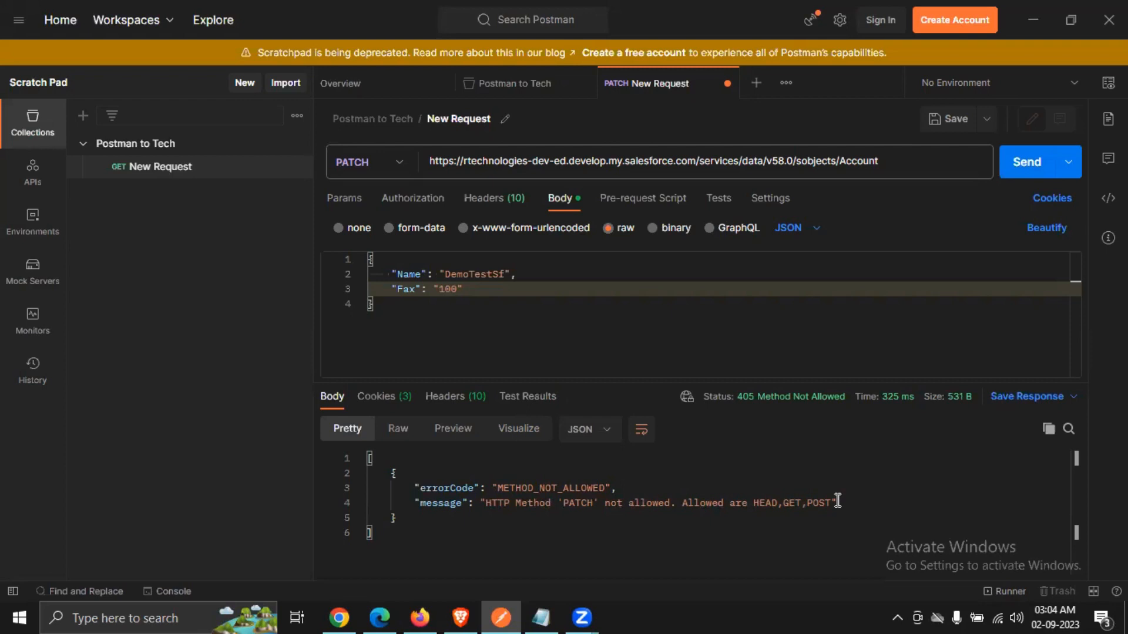
Step: Add a trailing slash to the URL and copy DemoTestSf's record ID from the account page address
left_click(887, 159)
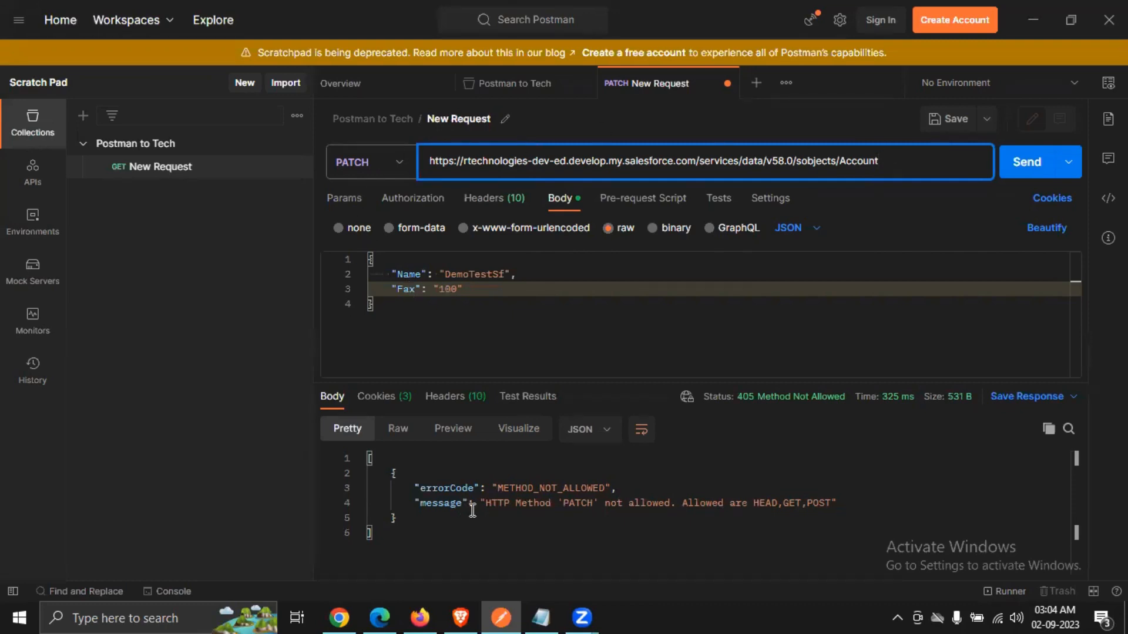
mouse_move(455, 615)
left_click(453, 613)
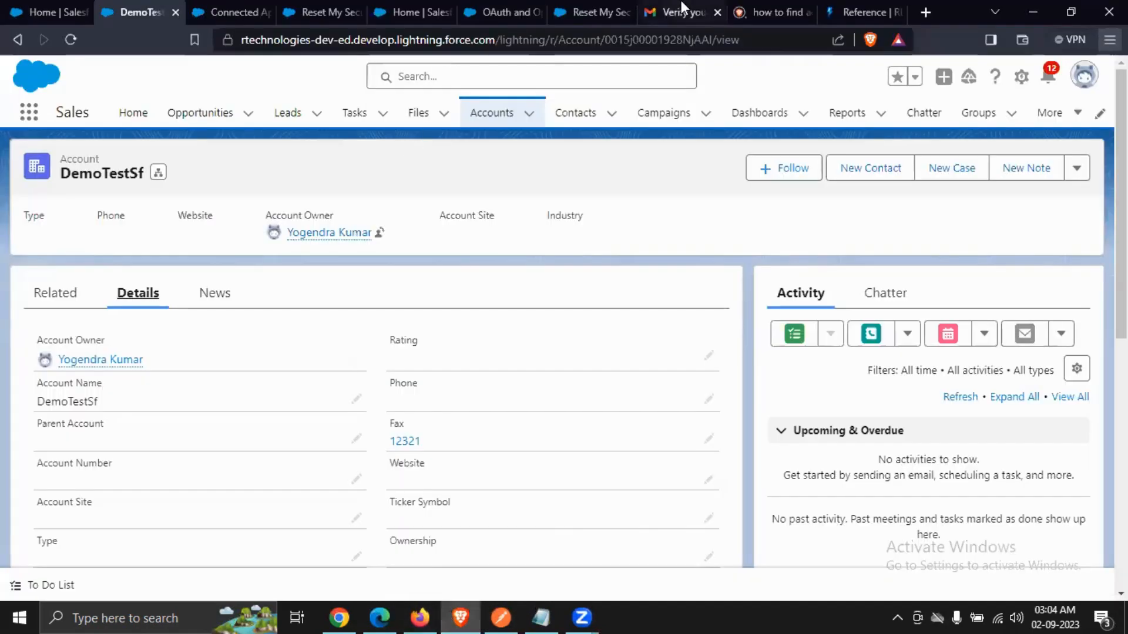
double_click(659, 42)
key("ctrl+c")
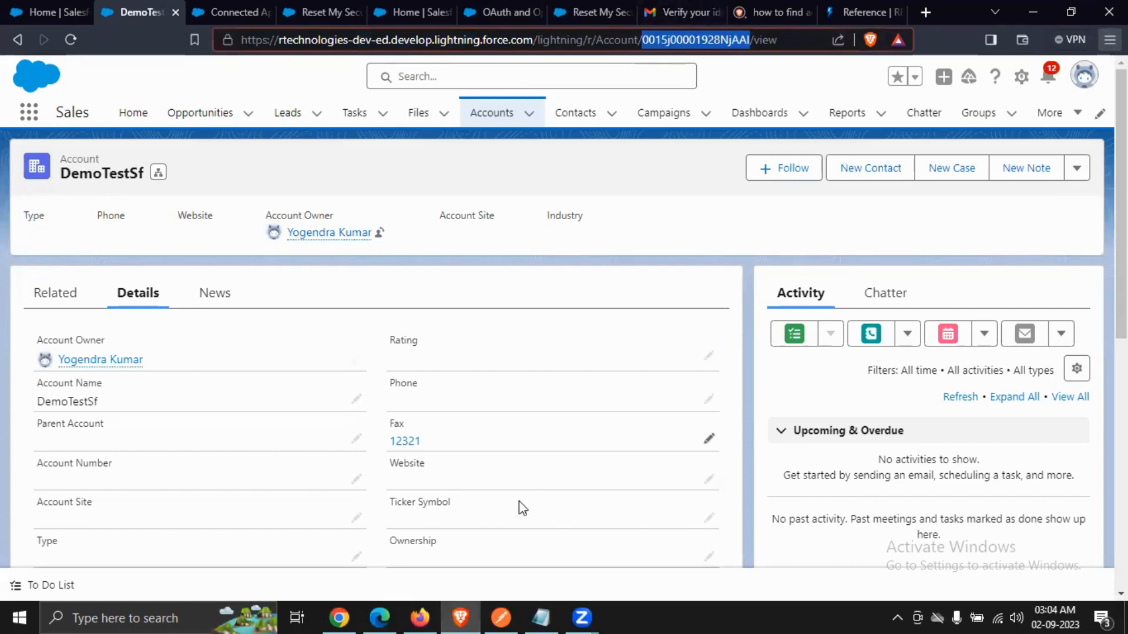
mouse_move(501, 616)
left_click(492, 567)
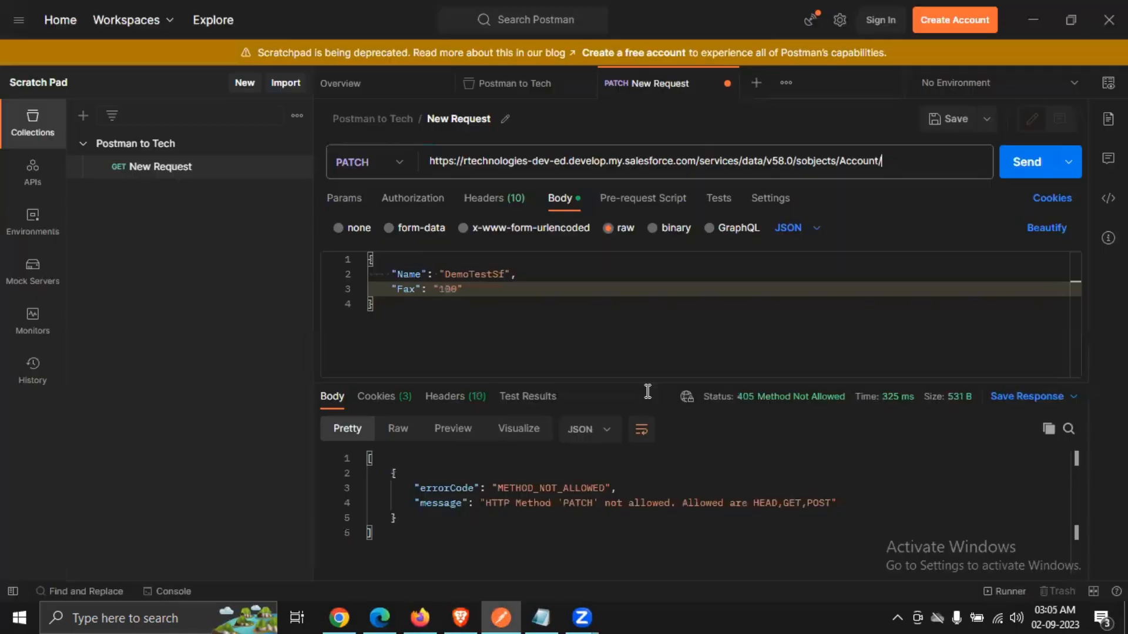
Step: Append the DemoTestSf record ID to the URL and resend the PATCH, getting 204 No Content
left_click(897, 158)
key("ctrl+v")
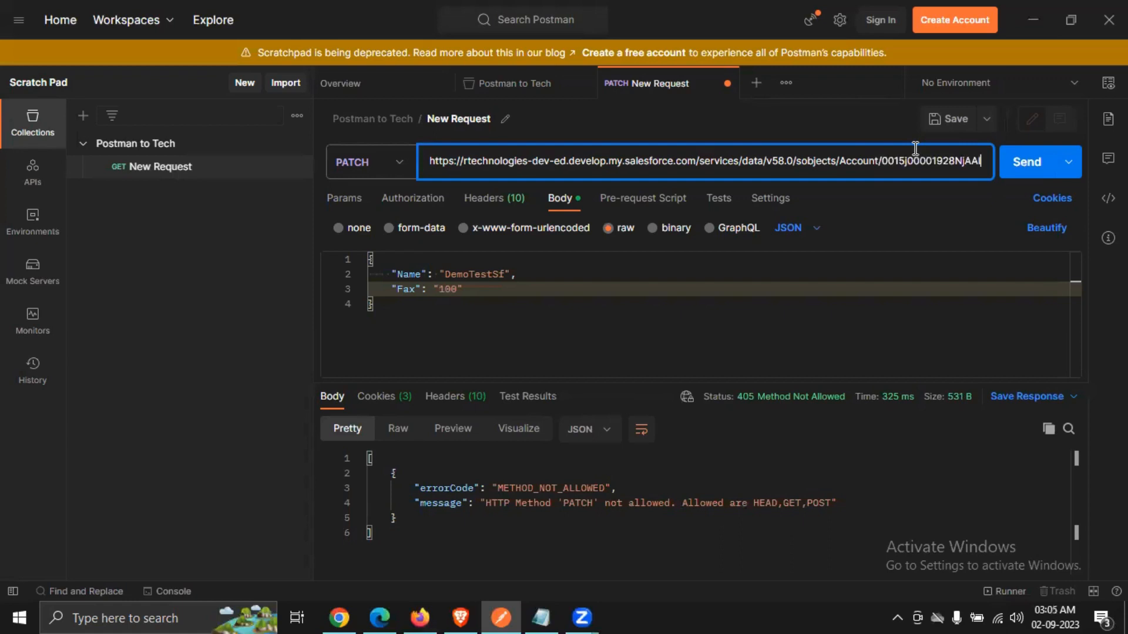
left_click(1029, 164)
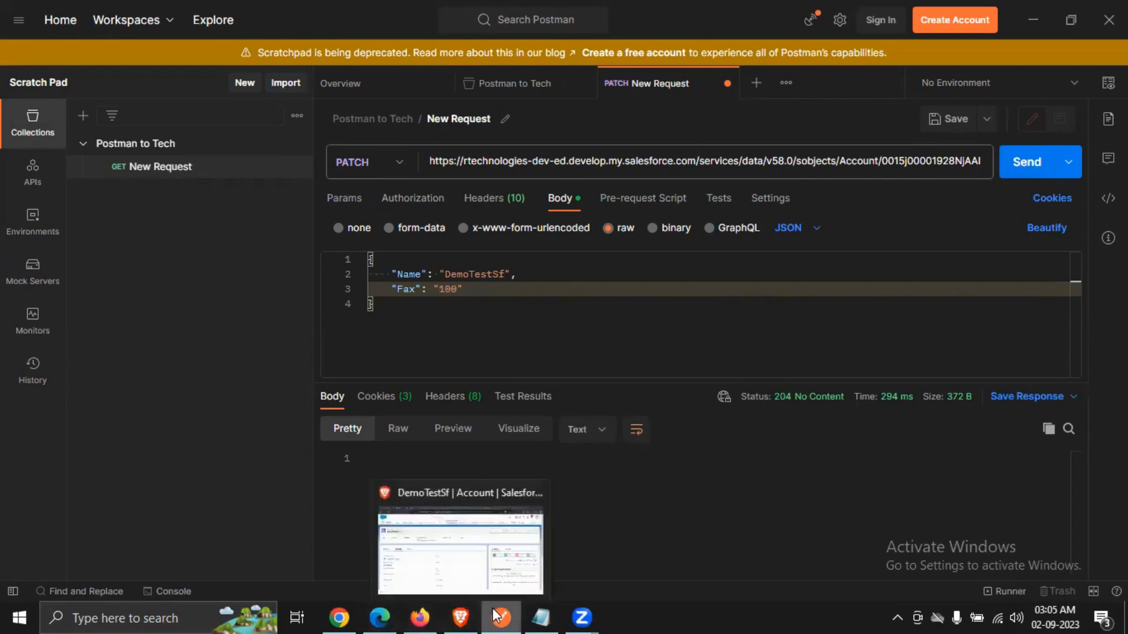
mouse_move(464, 615)
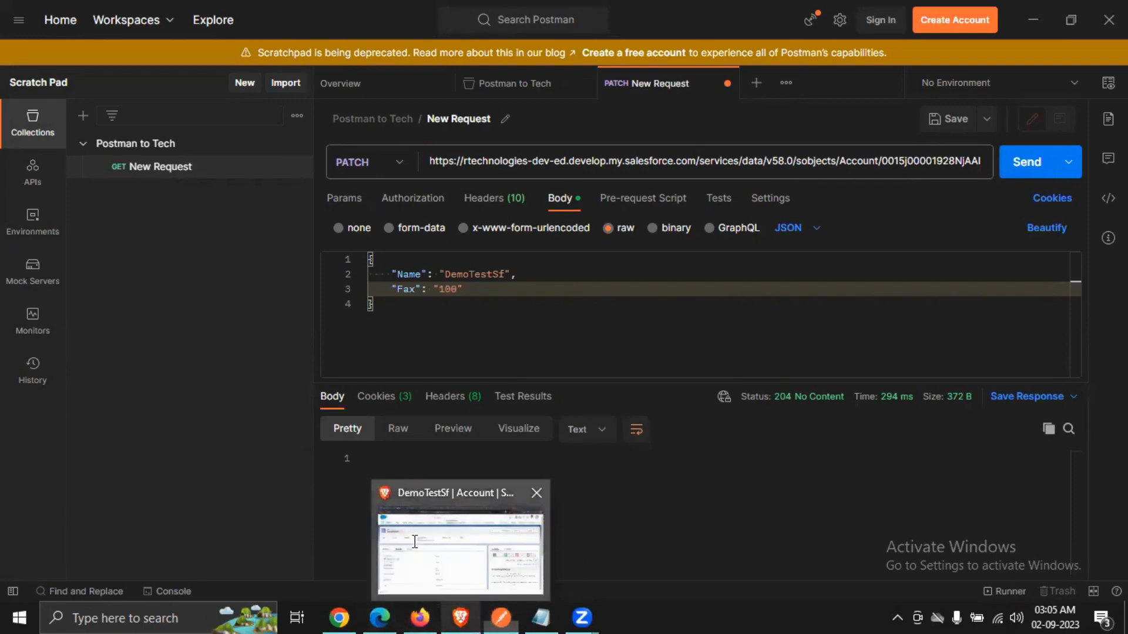
left_click(418, 545)
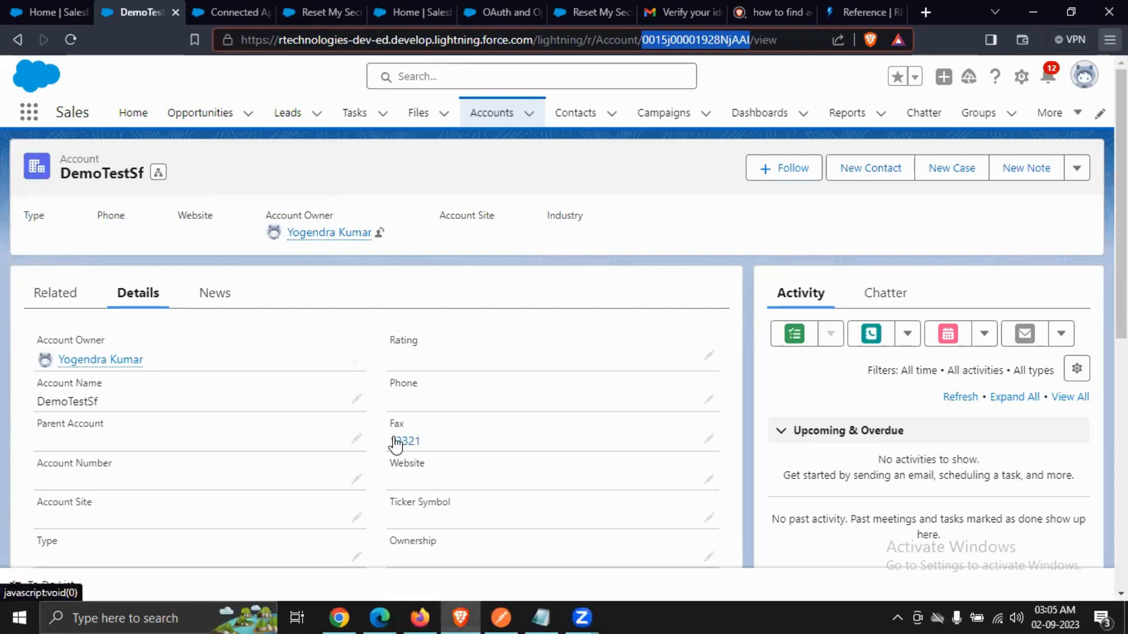
Step: Reload the DemoTestSf account page and view its Details to check Fax is now 100
left_click(72, 41)
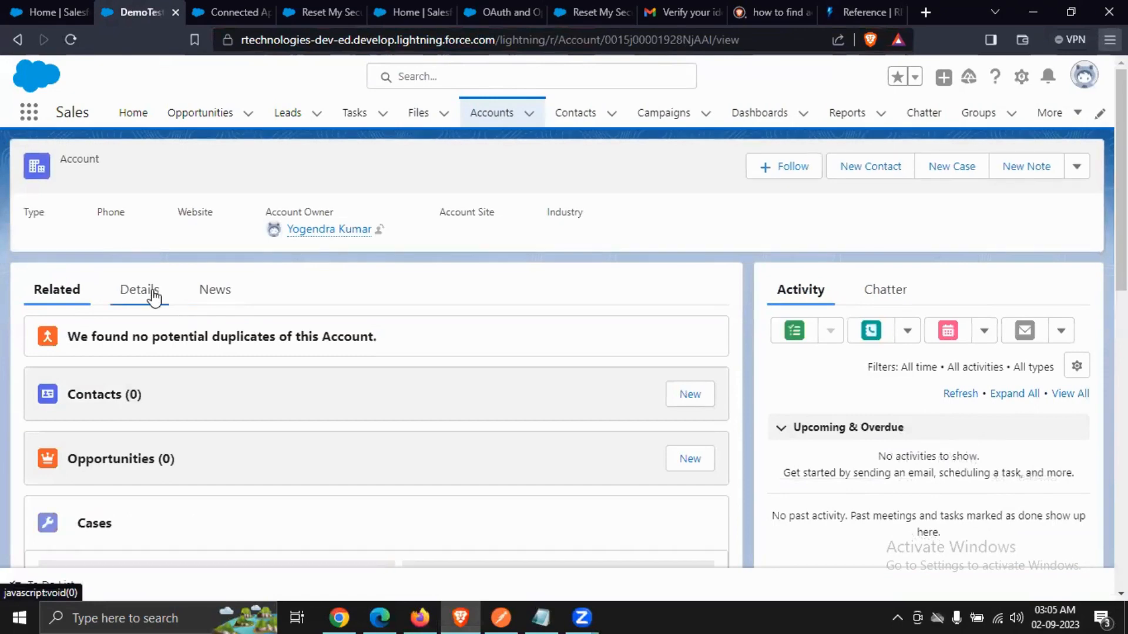
left_click(152, 294)
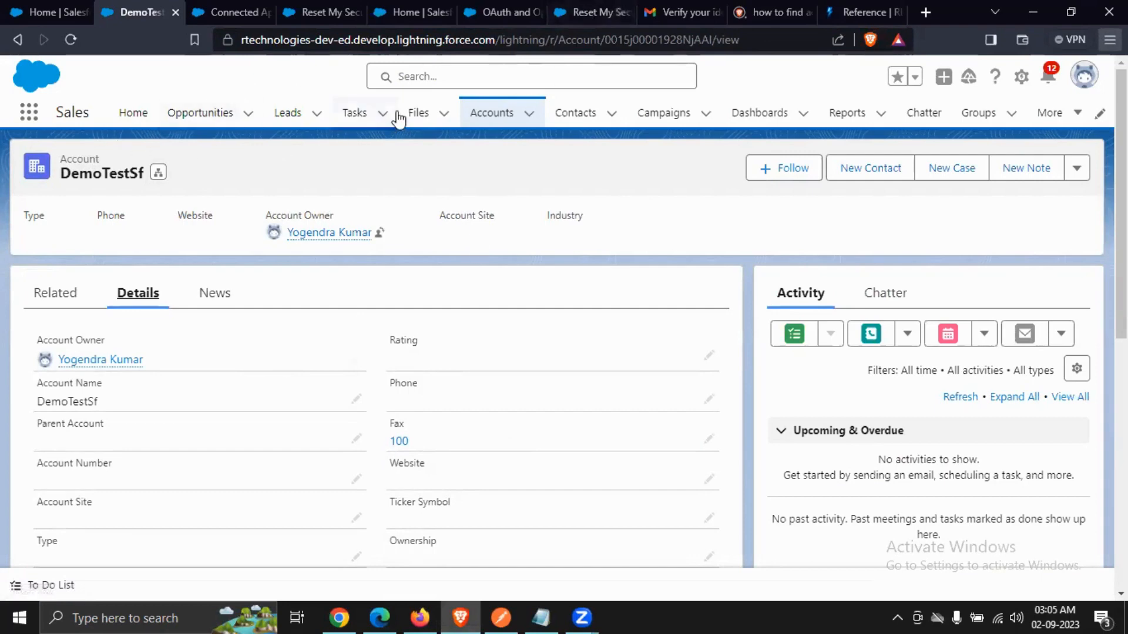
Step: Open the GenePoint account from the All Accounts list view and select its record ID in the address
left_click(491, 114)
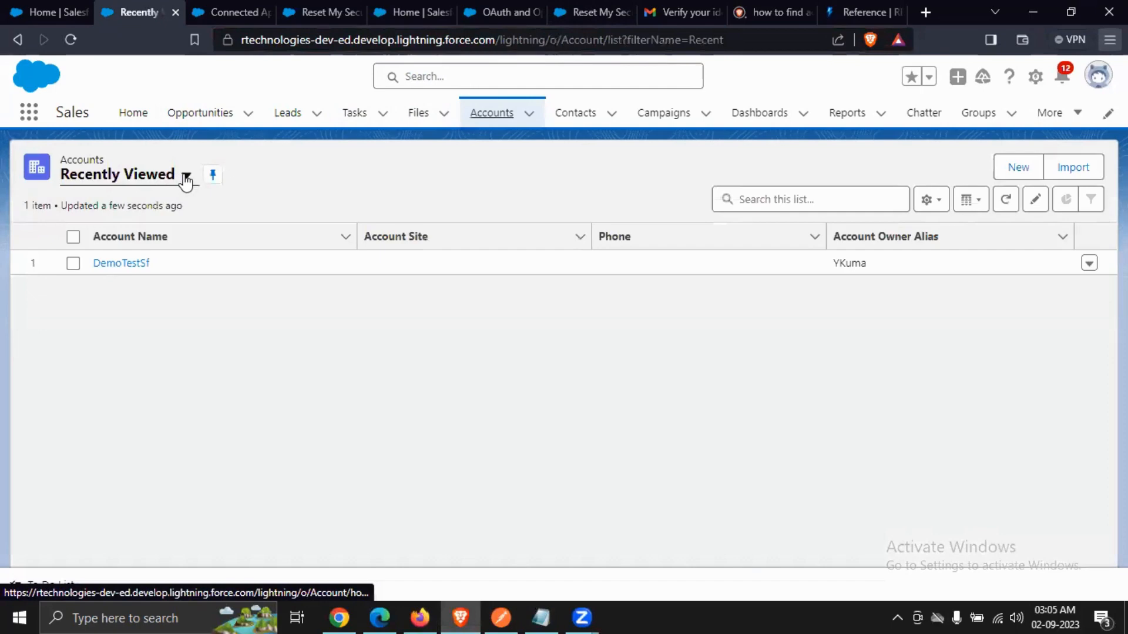
left_click(186, 176)
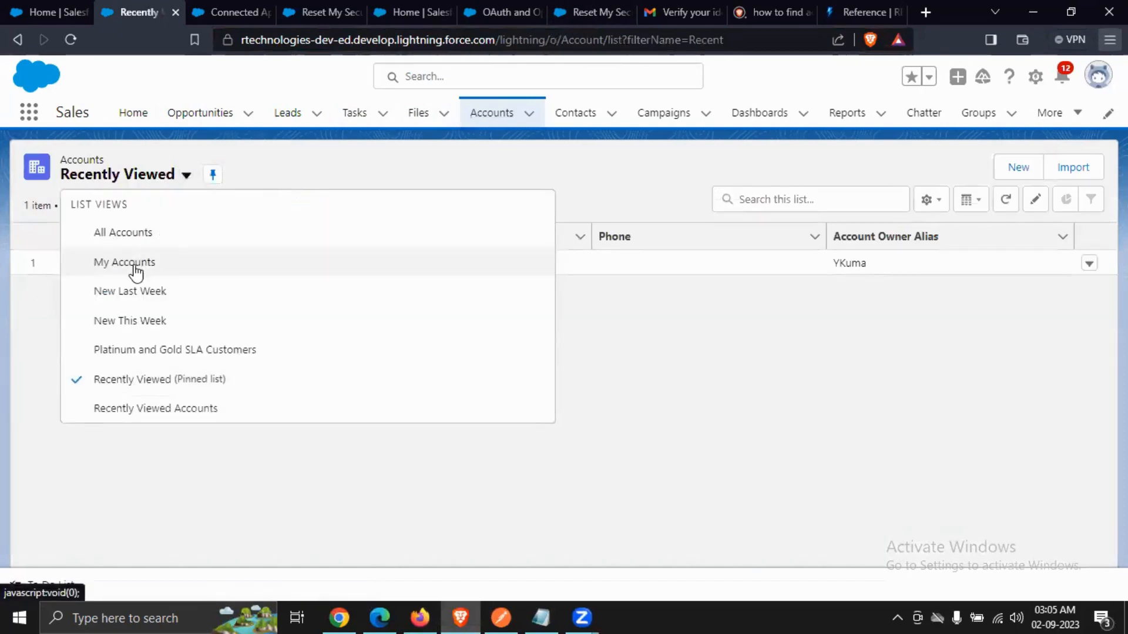
left_click(136, 239)
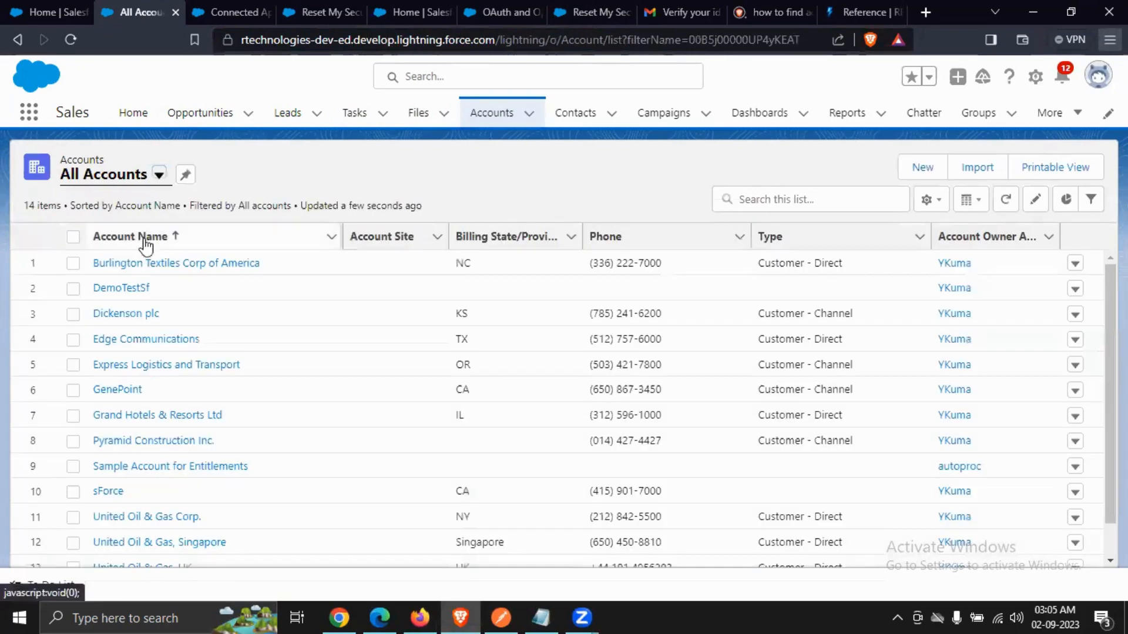
scroll(185, 387, "down", 1)
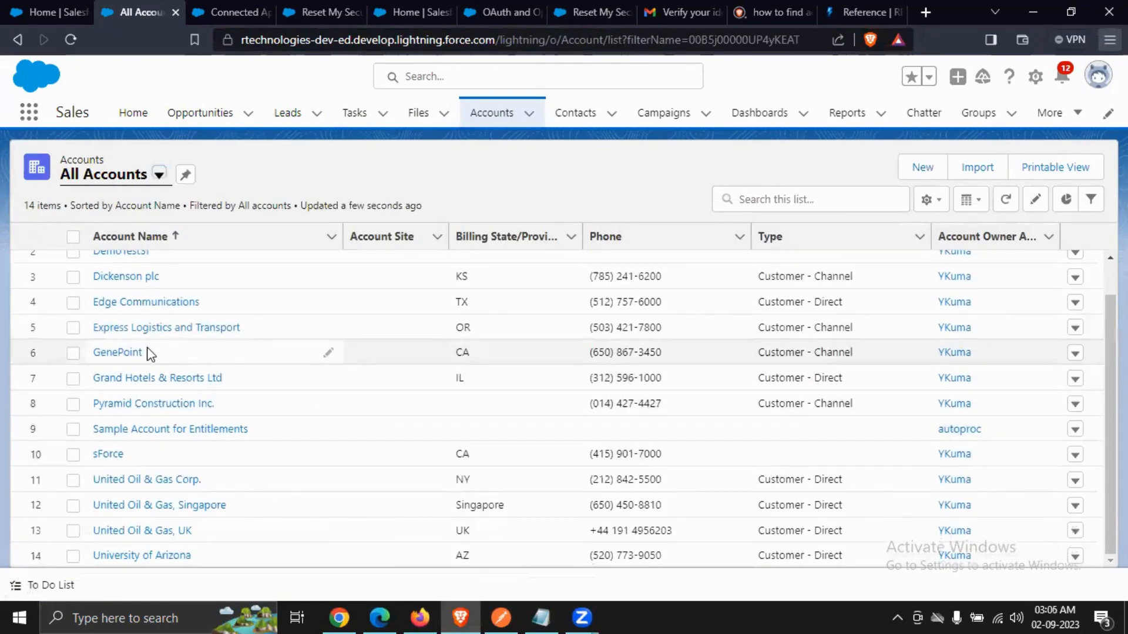
left_click(128, 353)
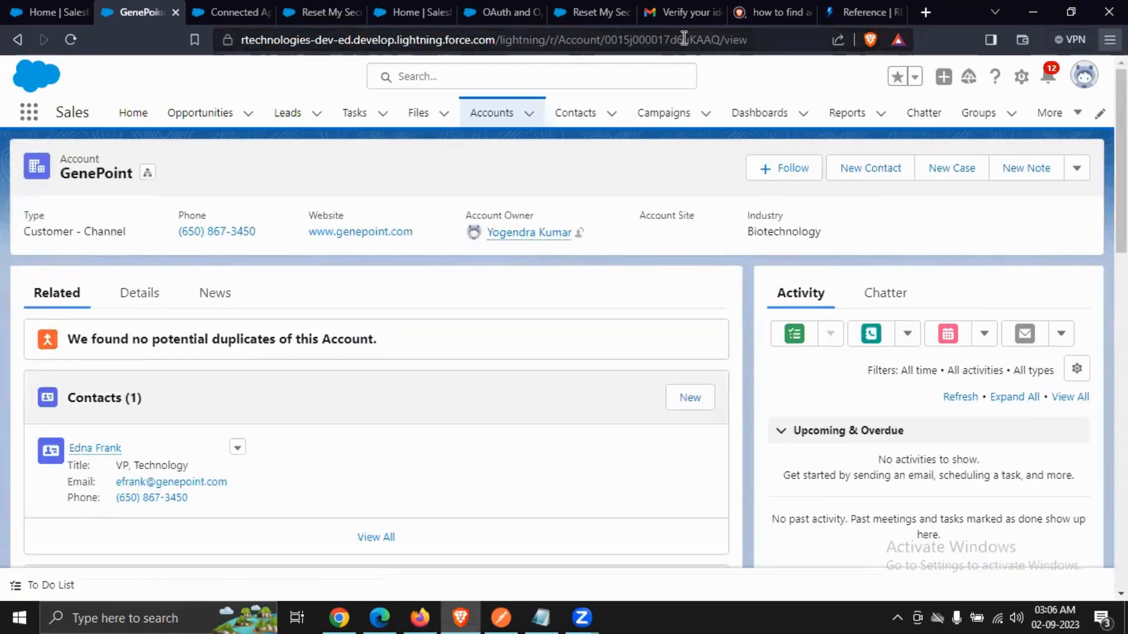
double_click(675, 39)
key("ctrl+c")
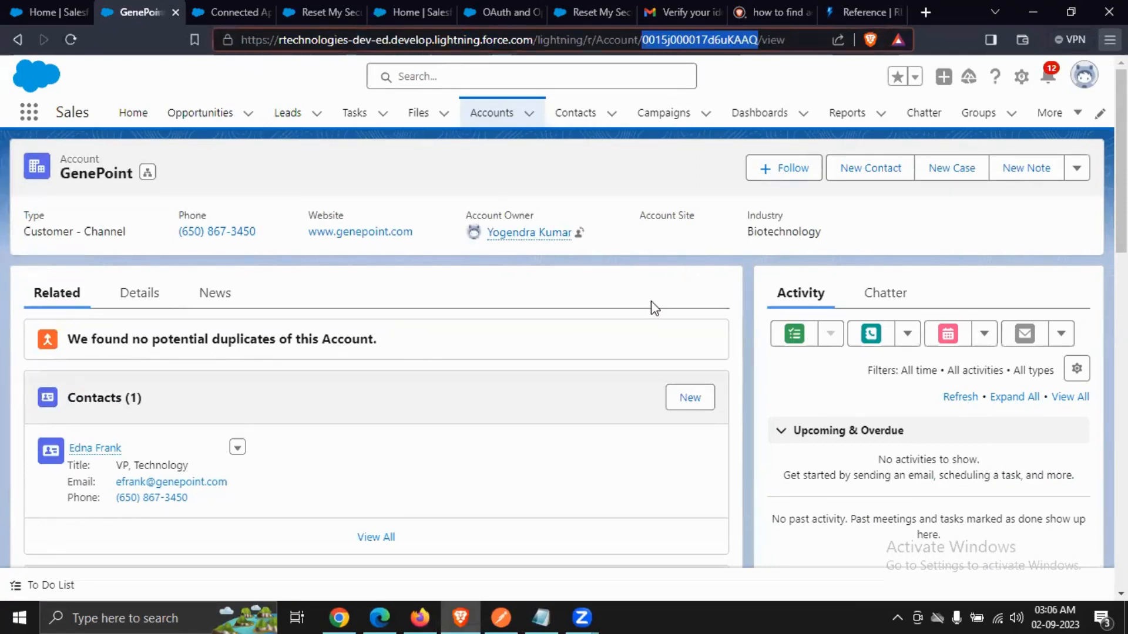
Step: Send a GET request for the GenePoint account with its record ID pasted into the URL
mouse_move(503, 608)
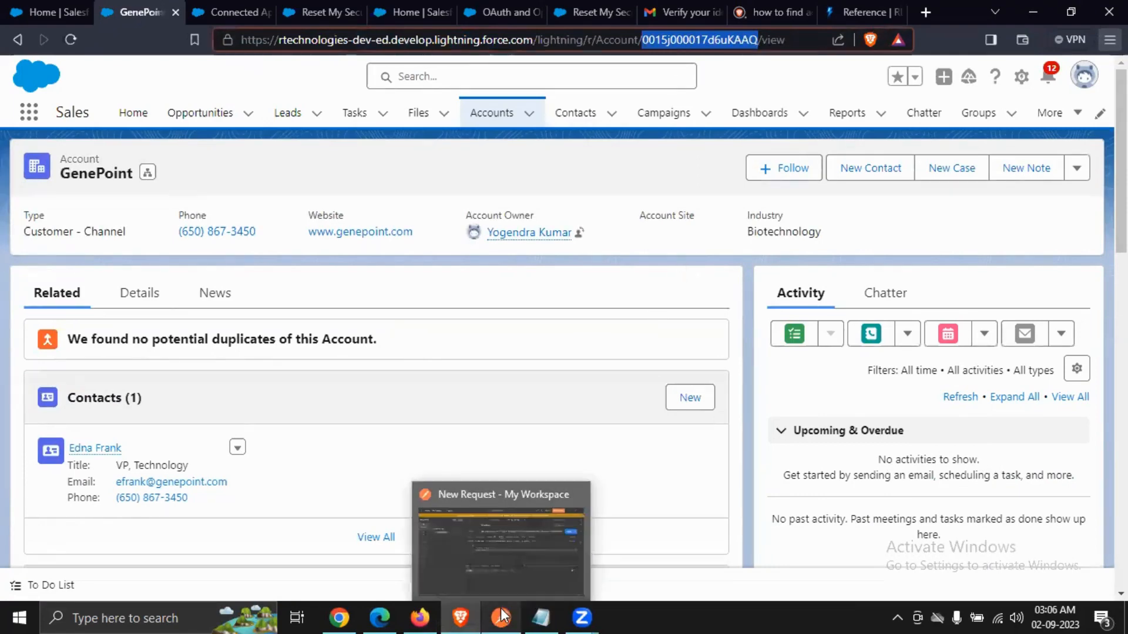
left_click(485, 535)
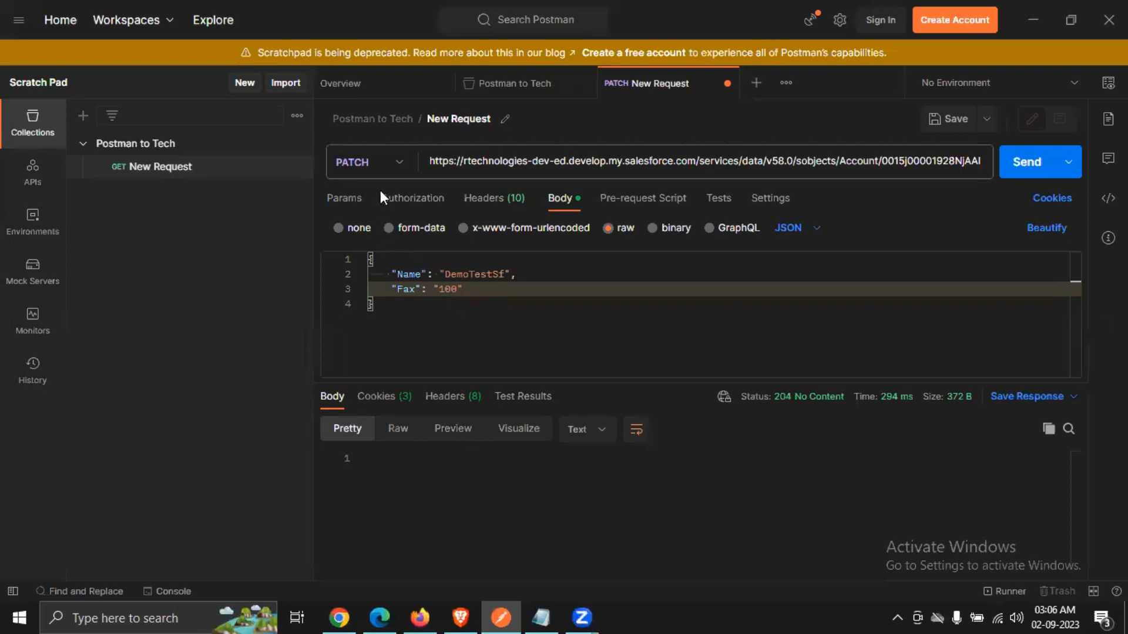
left_click(400, 167)
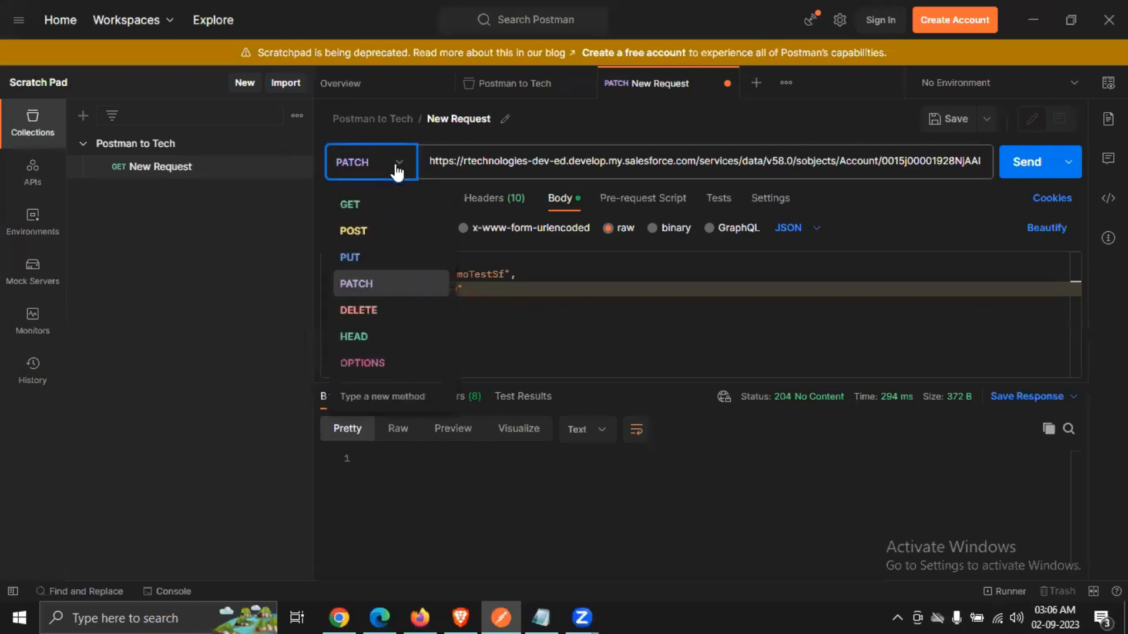
left_click(351, 205)
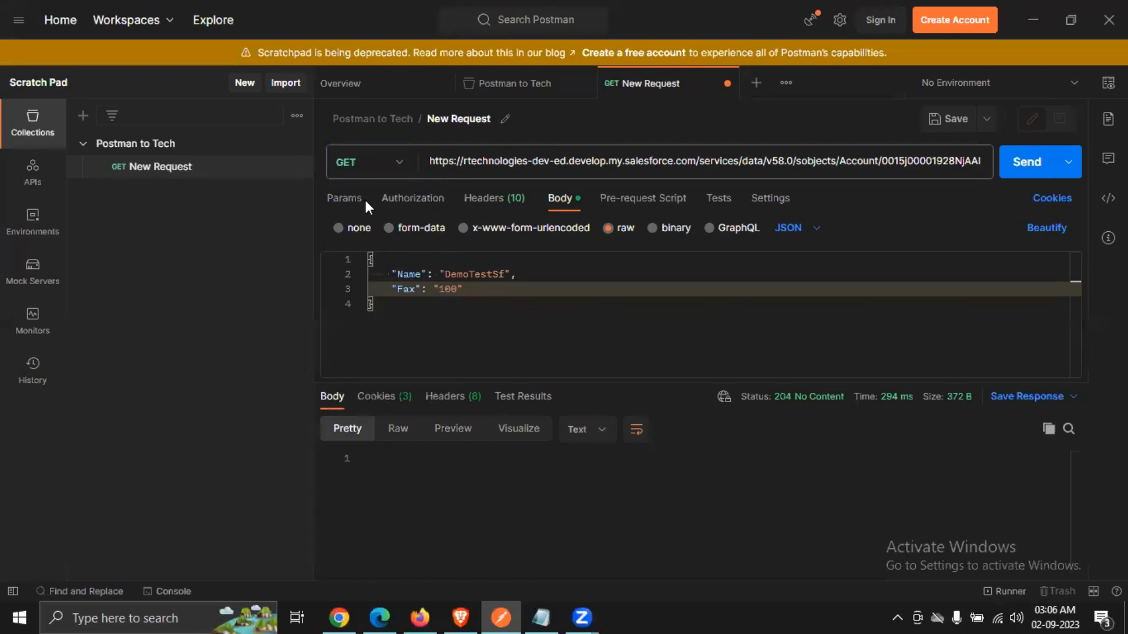
double_click(945, 161)
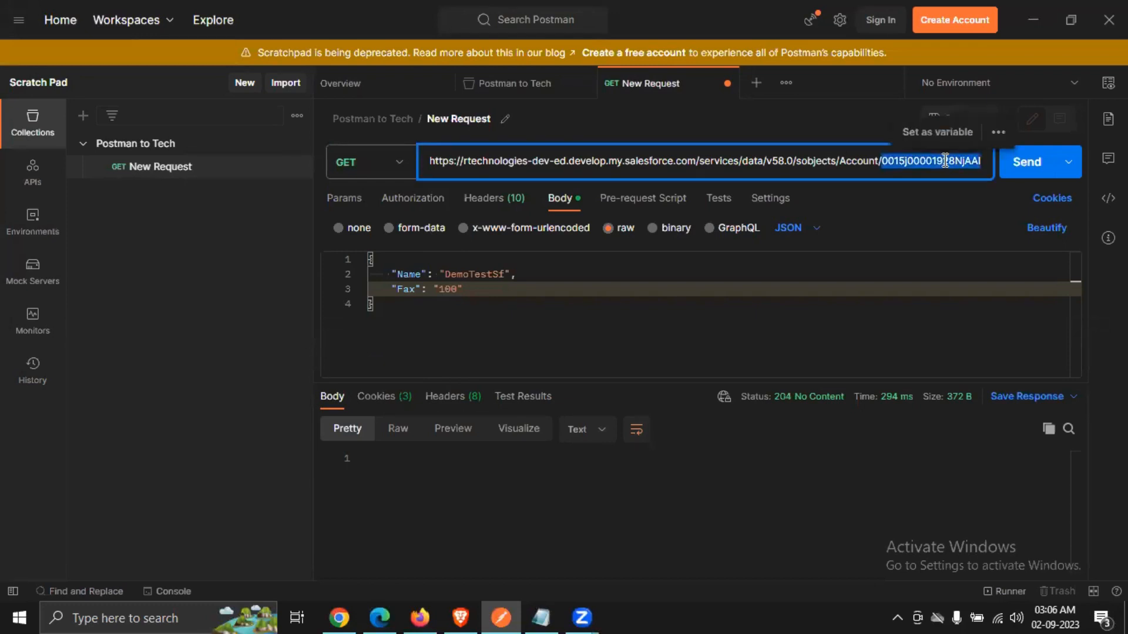
key("ctrl+v")
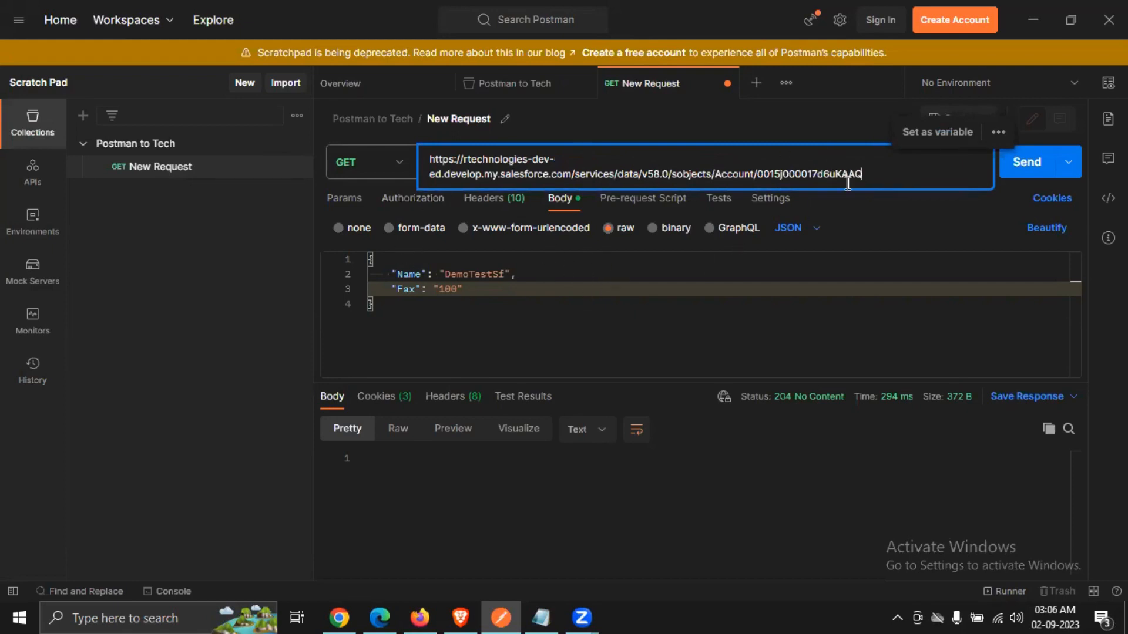
left_click(1026, 164)
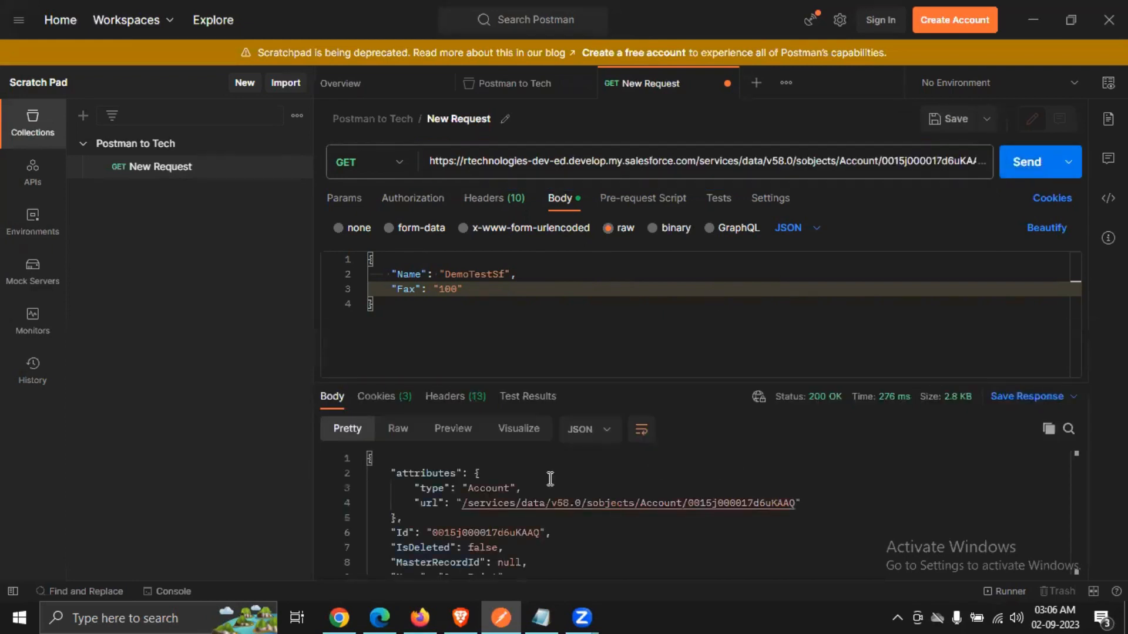
Step: Review the 200 OK GenePoint response, then change the request method to DELETE
scroll(546, 505, "down", 5)
scroll(544, 532, "down", 7)
scroll(544, 532, "up", 12)
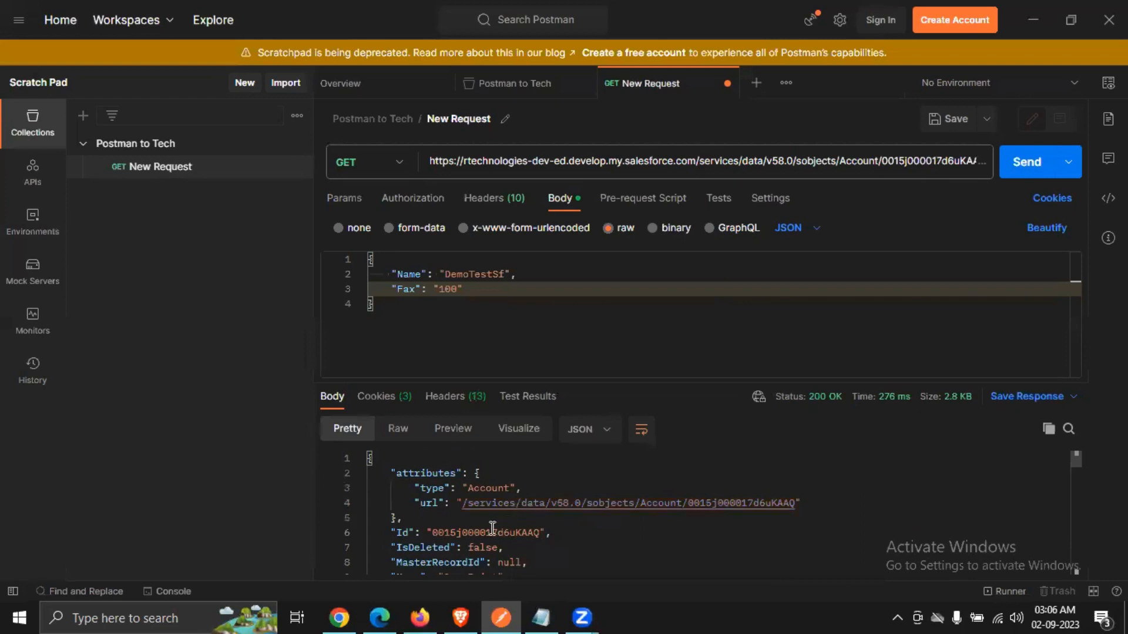
scroll(575, 527, "down", 2)
scroll(574, 527, "down", 1)
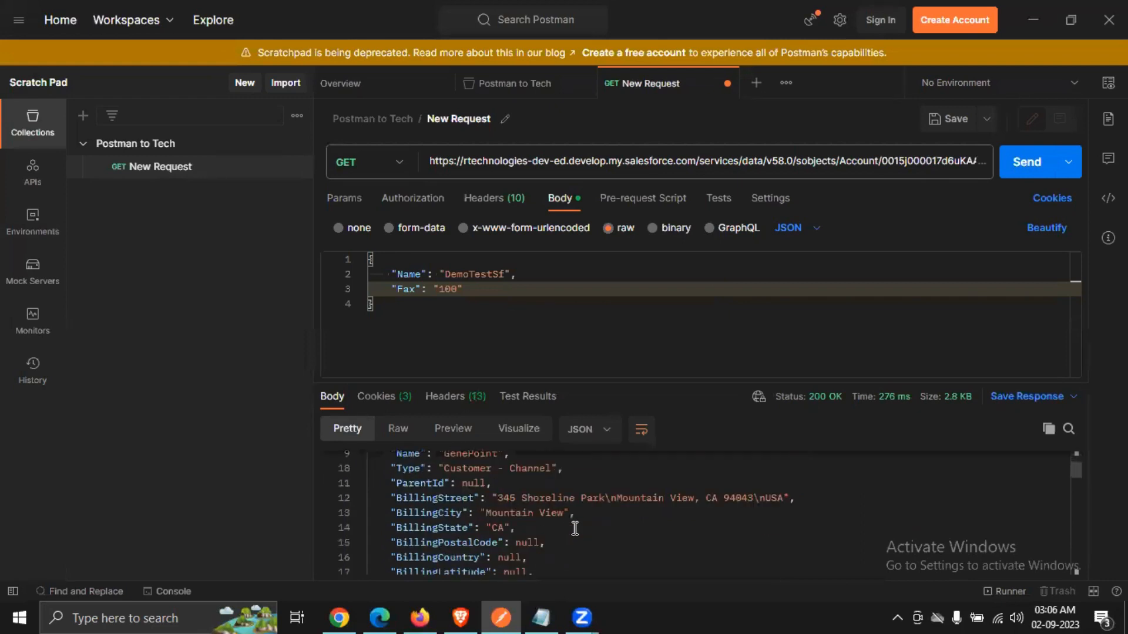
scroll(575, 527, "down", 7)
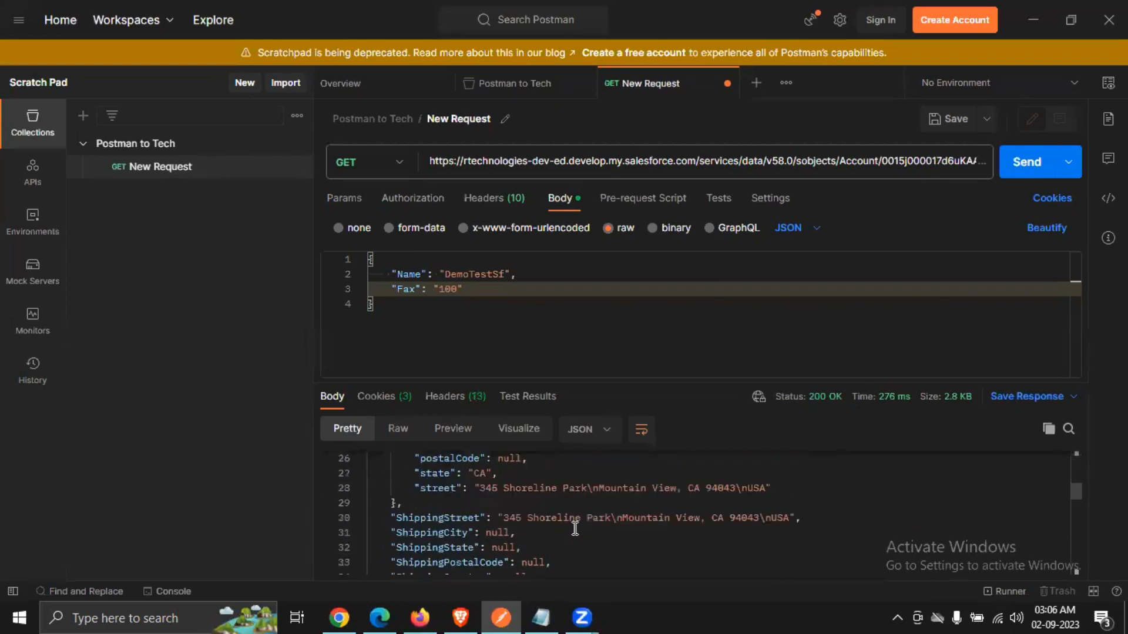
scroll(574, 528, "down", 6)
scroll(574, 527, "up", 15)
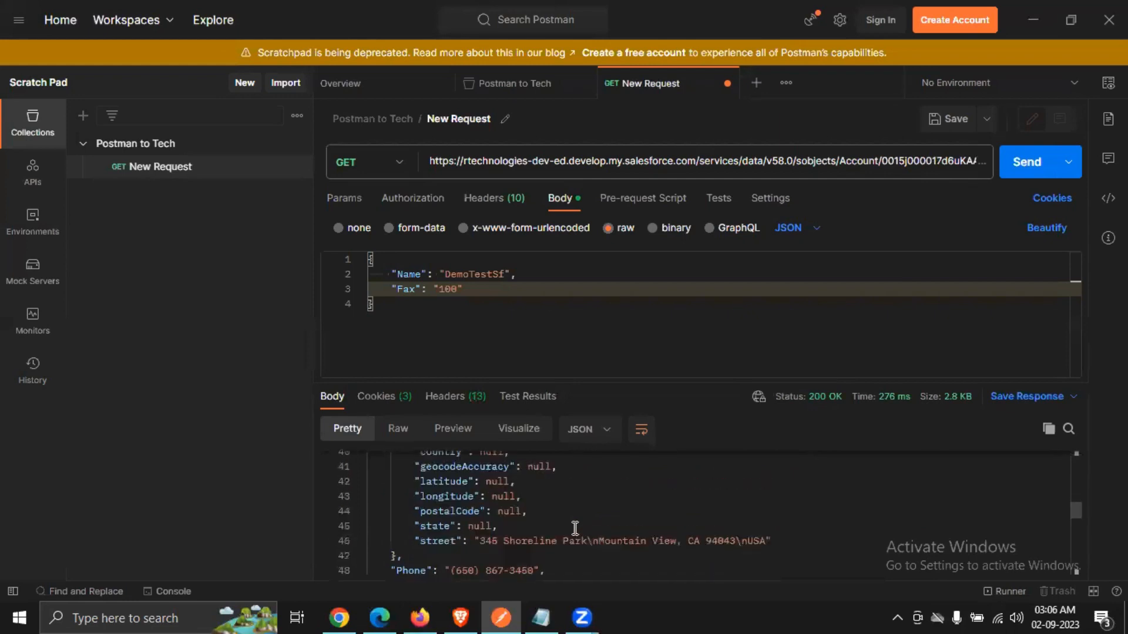
left_click(404, 168)
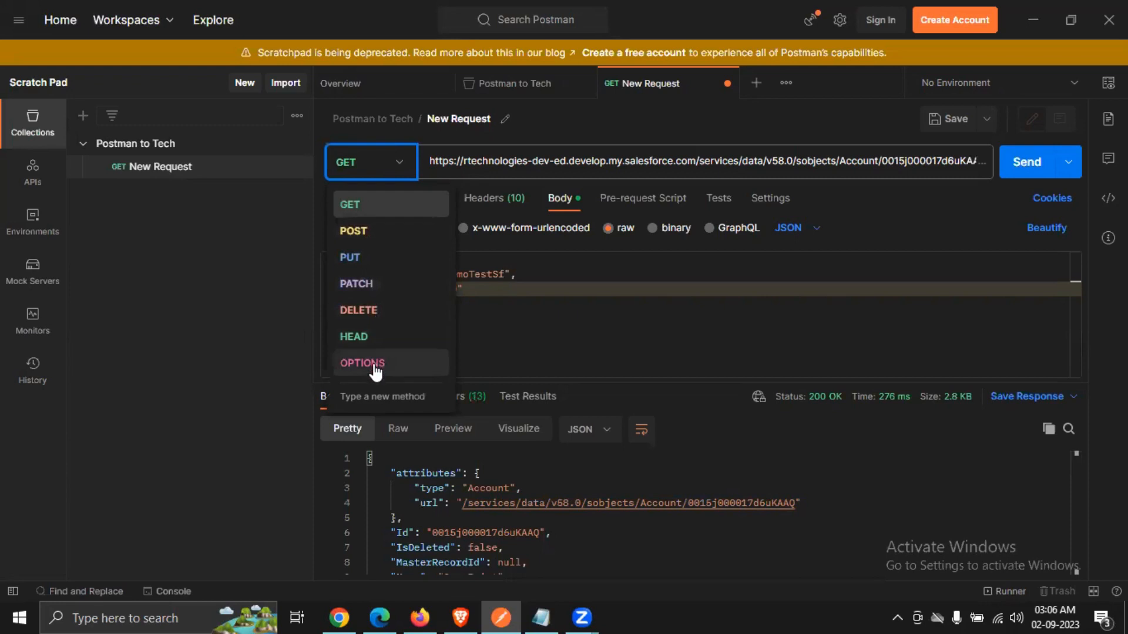
left_click(370, 311)
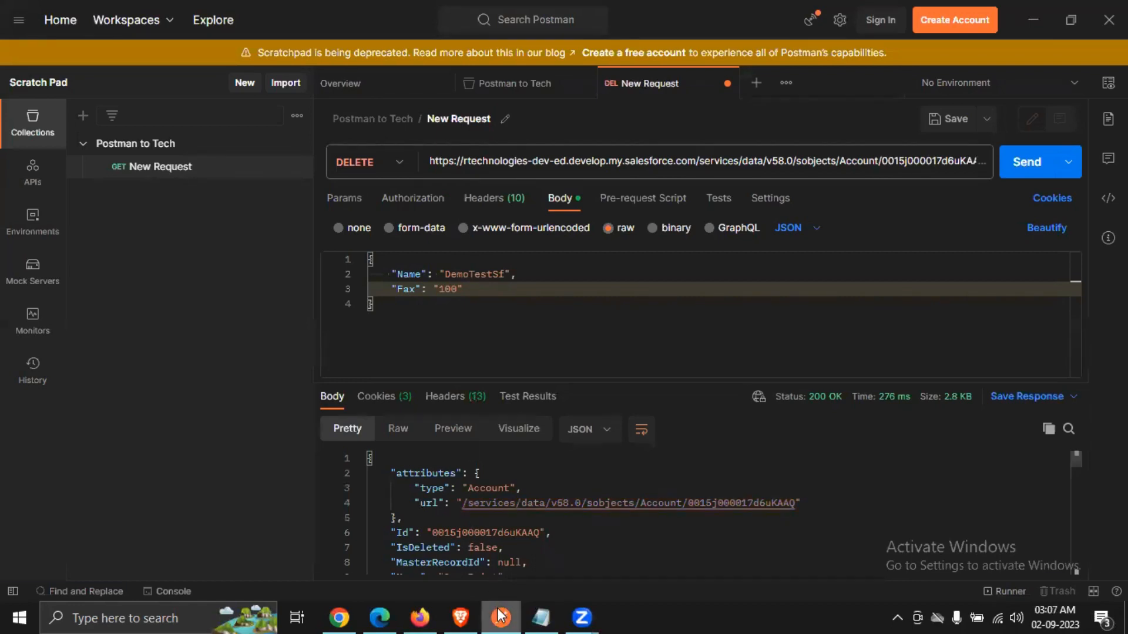
mouse_move(461, 617)
left_click(435, 573)
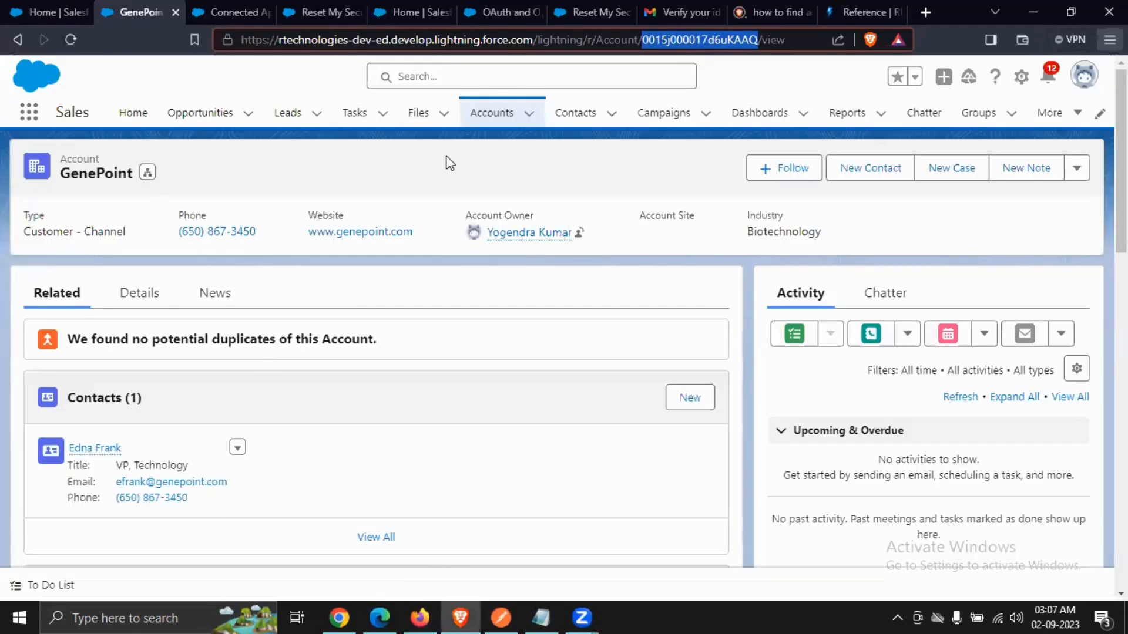
Step: Open the DemoTestSf account from the accounts list and select its record ID in the address
left_click(493, 117)
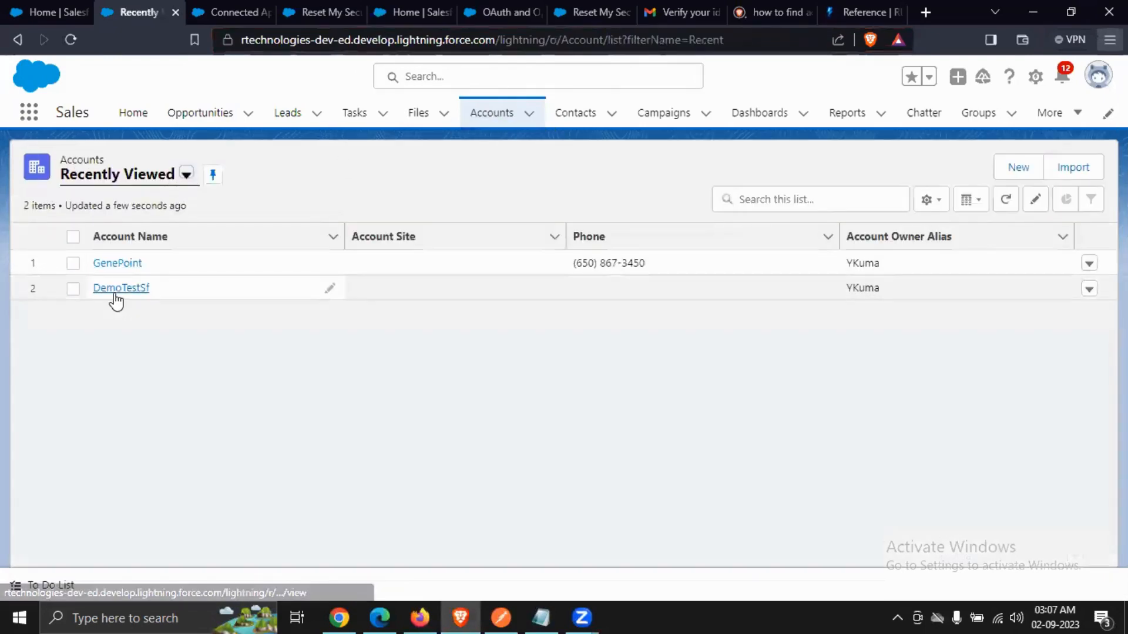
left_click(113, 294)
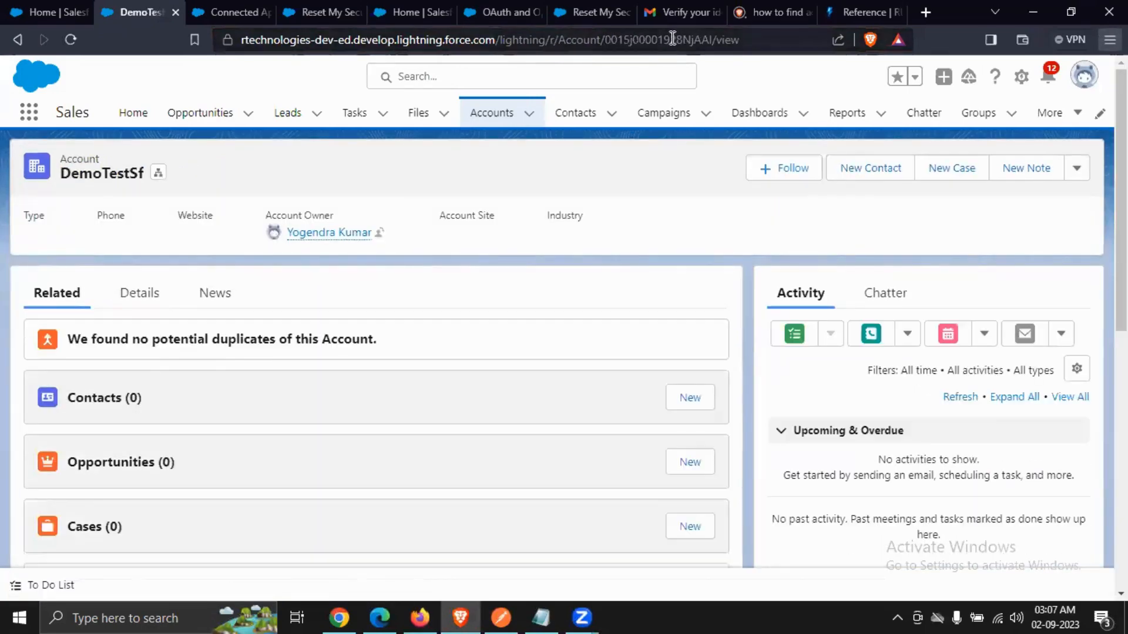
double_click(670, 38)
key("ctrl+c")
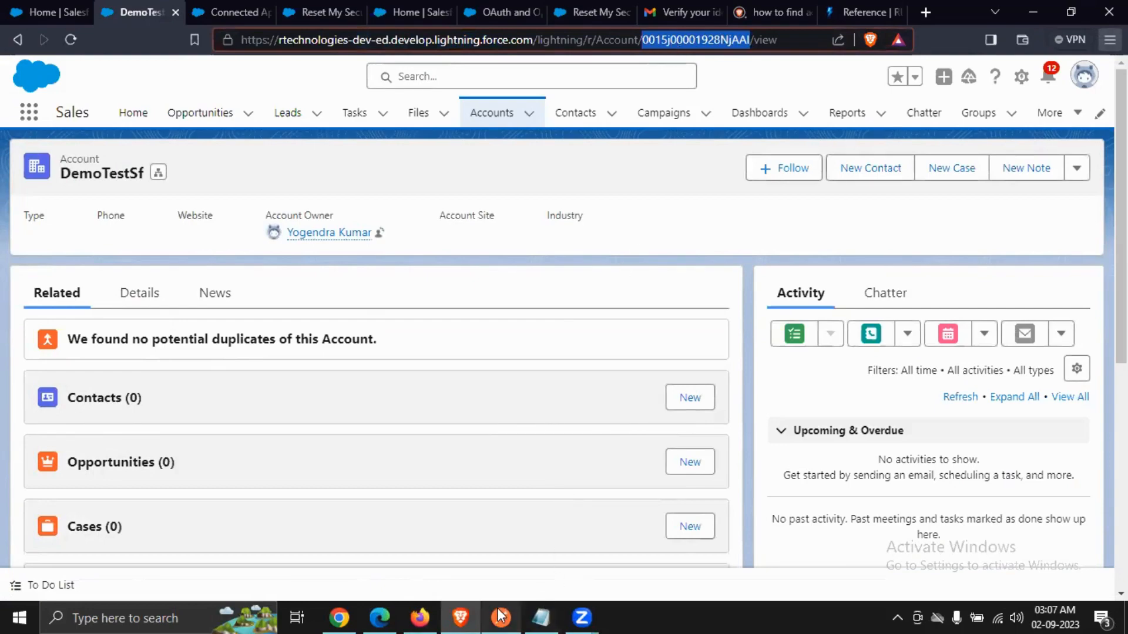
Step: Replace the URL's old ID with DemoTestSf's record ID and send the DELETE, getting 204 No Content
mouse_move(501, 618)
left_click(506, 545)
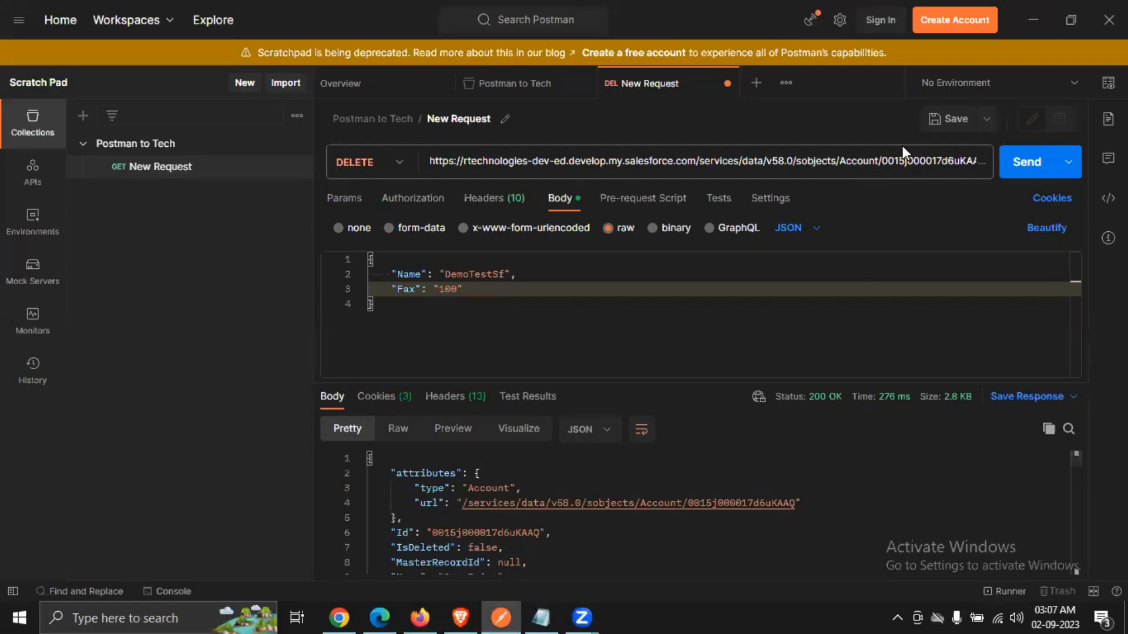
double_click(910, 159)
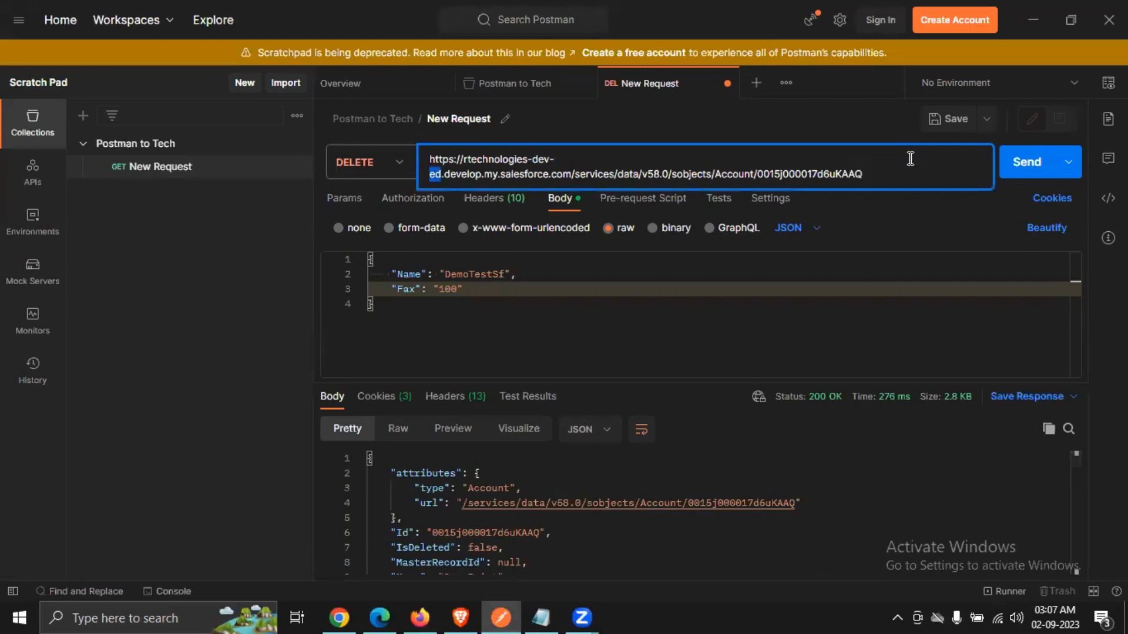
double_click(808, 176)
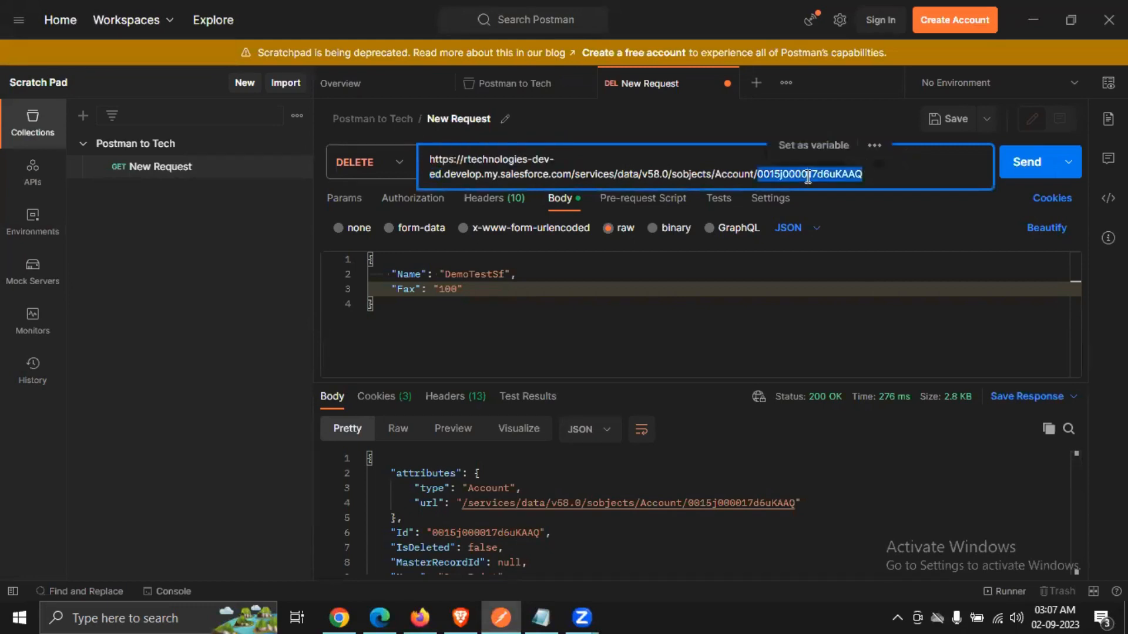
key("ctrl+v")
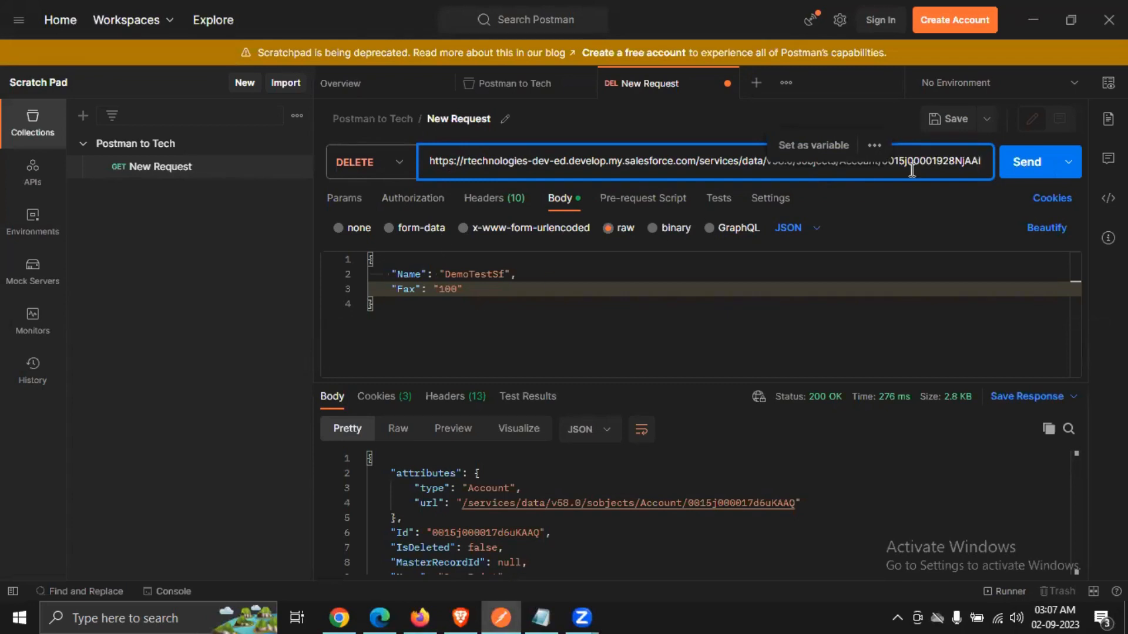
left_click(1032, 167)
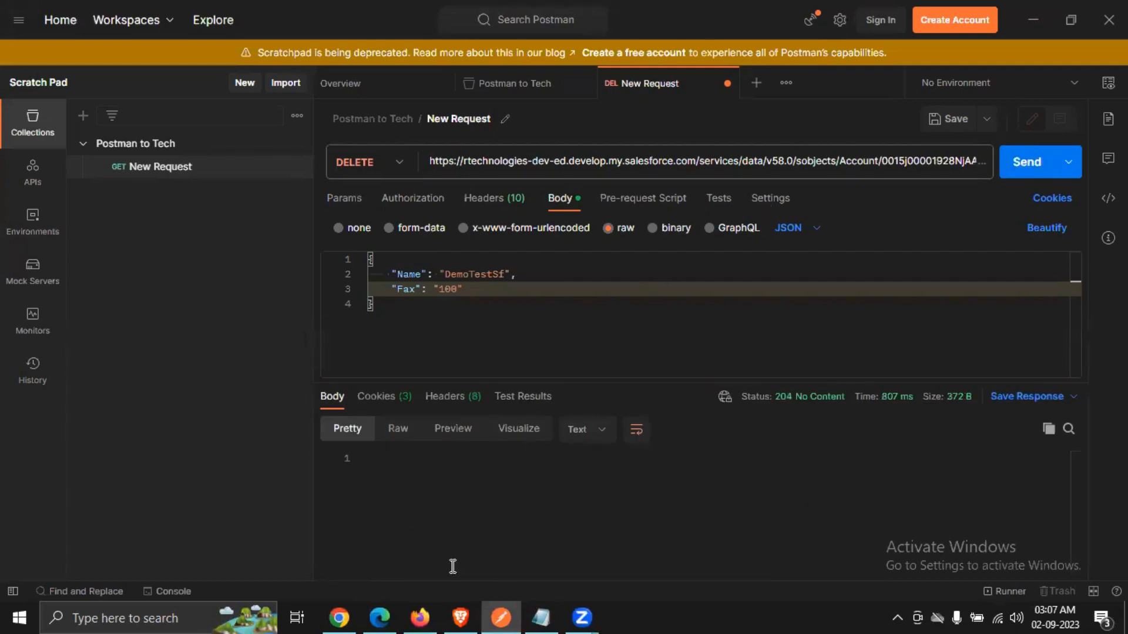
Step: Reload the DemoTestSf account record page to check whether it still exists
mouse_move(463, 615)
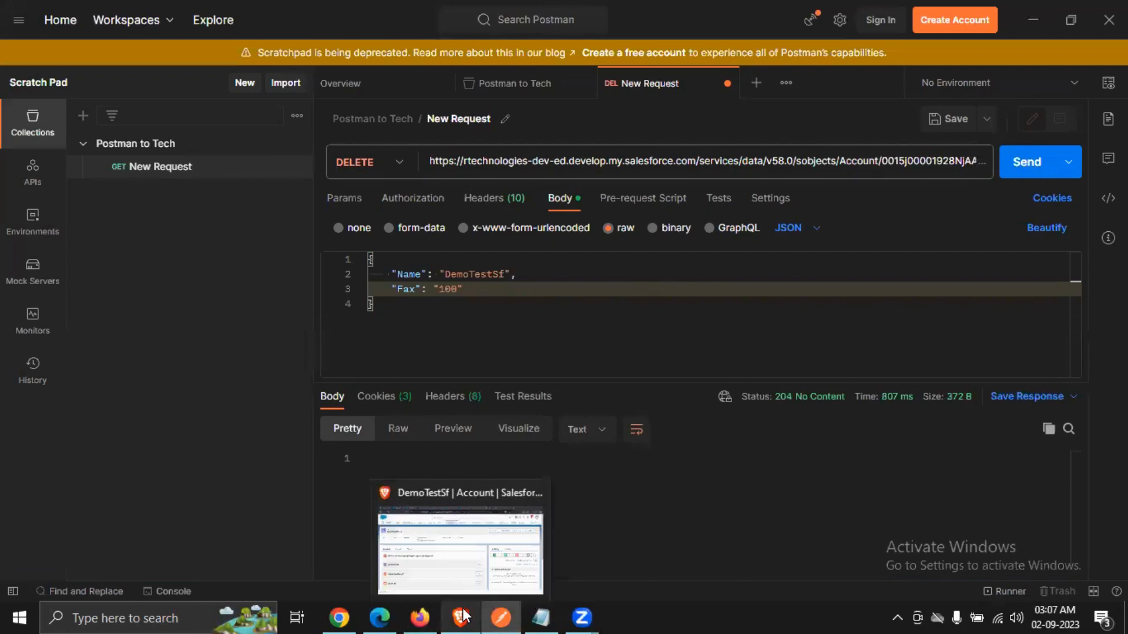
left_click(441, 564)
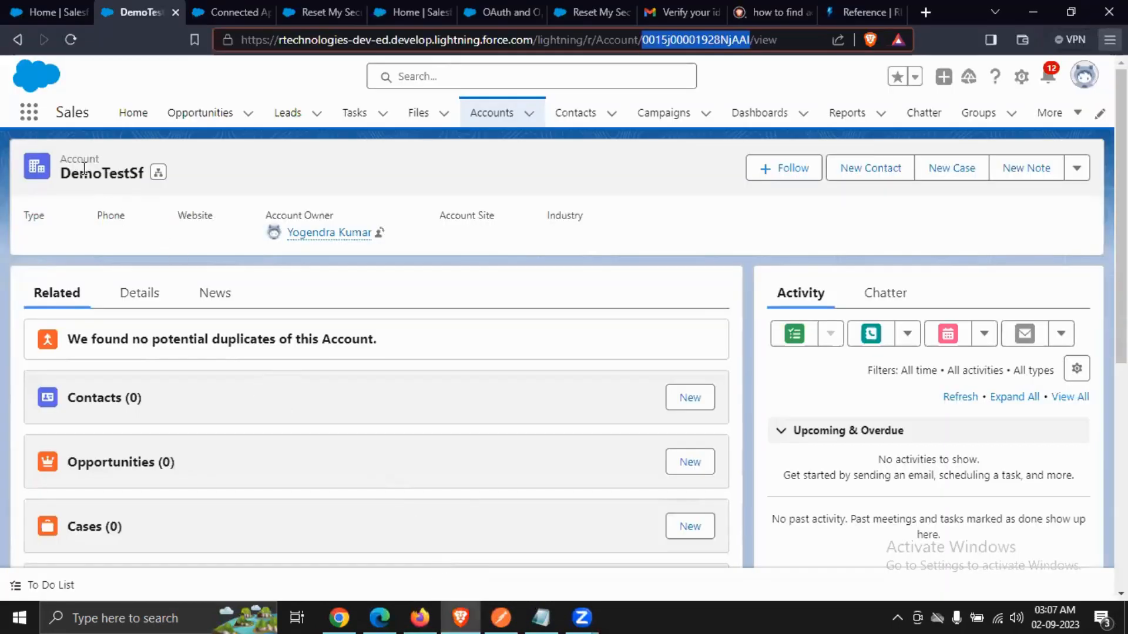
left_click(119, 174)
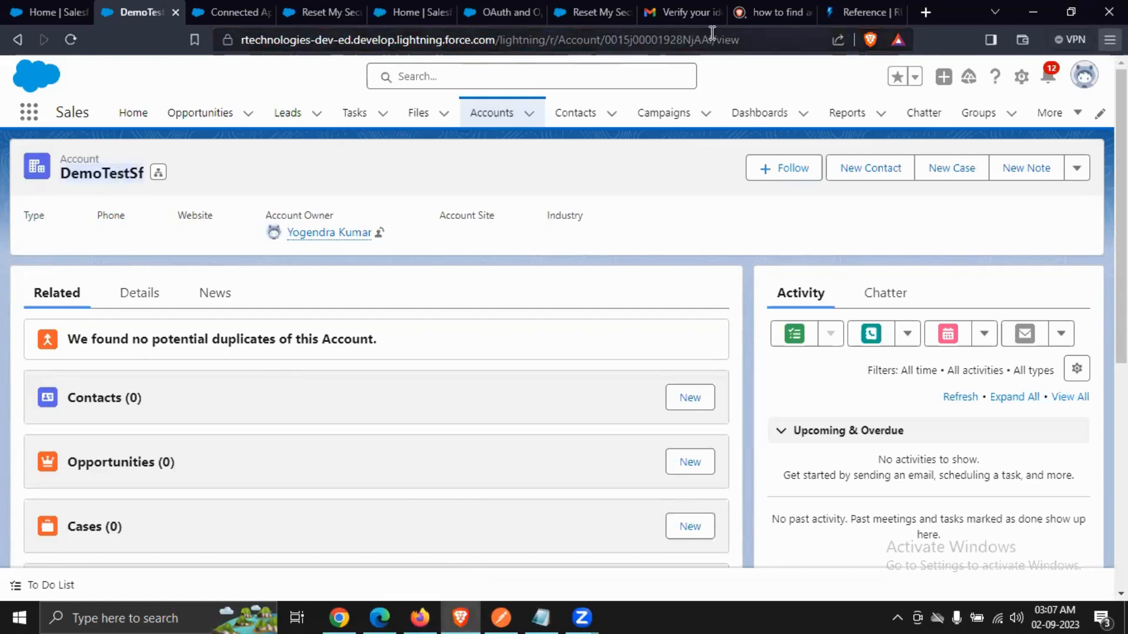
double_click(677, 39)
key("ctrl+c")
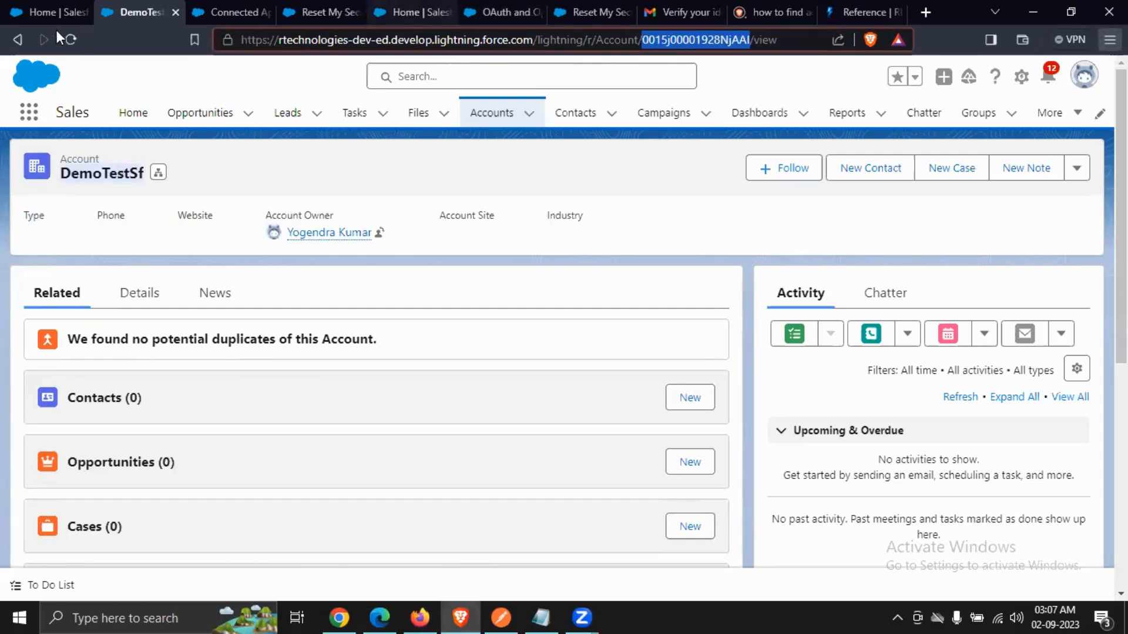
left_click(70, 38)
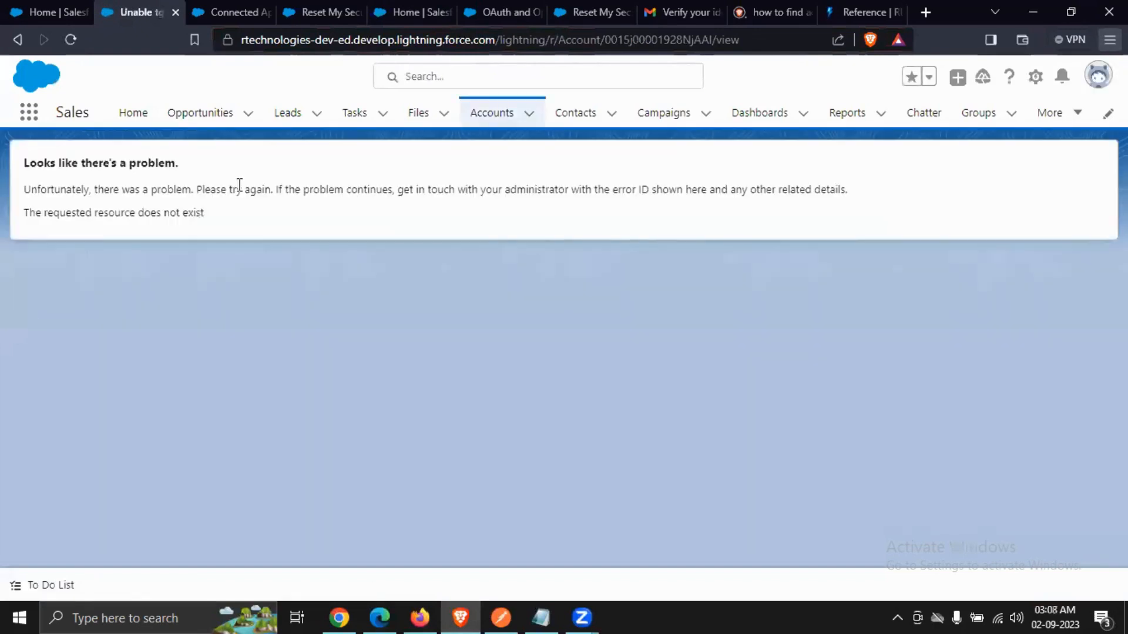
Step: Load DemoTestSf's record ID in place of GenePoint's in the address, confirming the record is gone
left_click(486, 114)
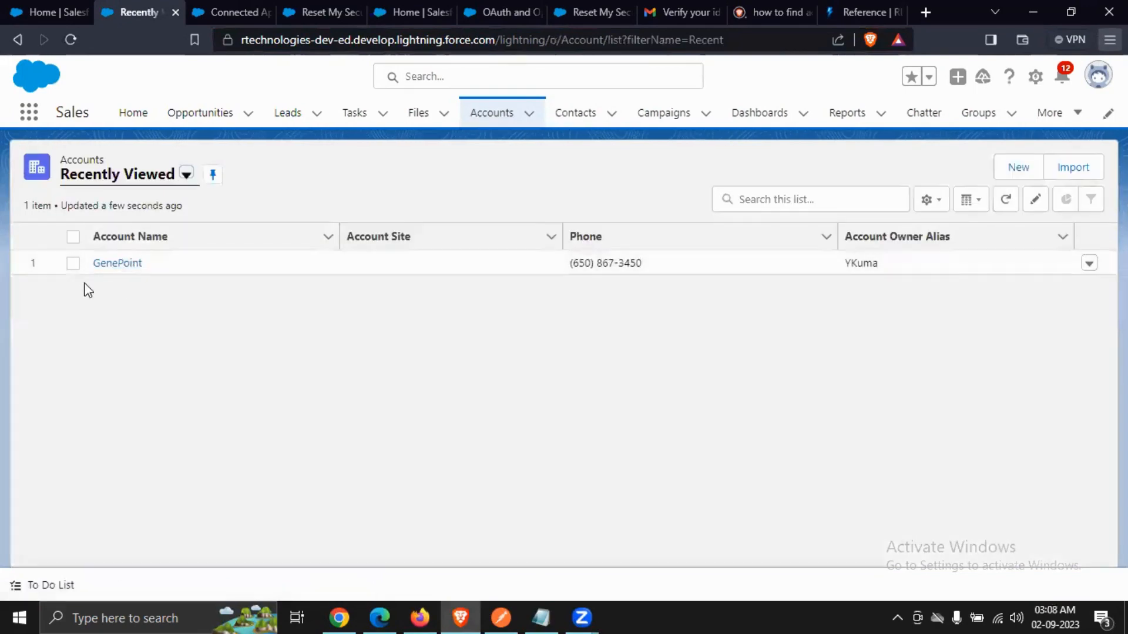
left_click(119, 265)
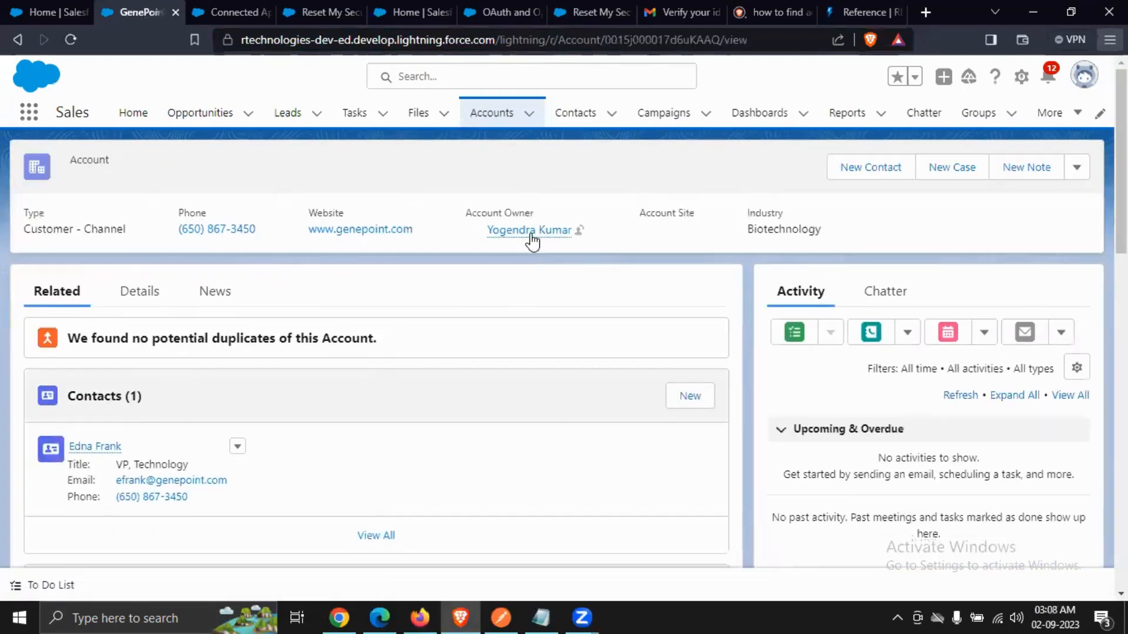
double_click(673, 40)
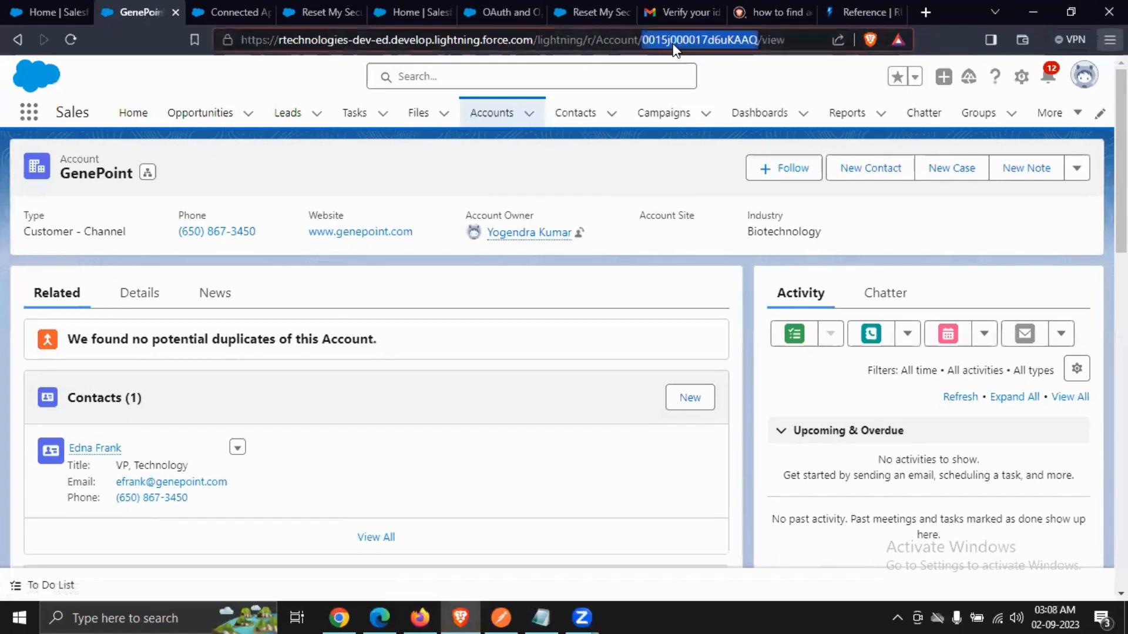
key("ctrl+v")
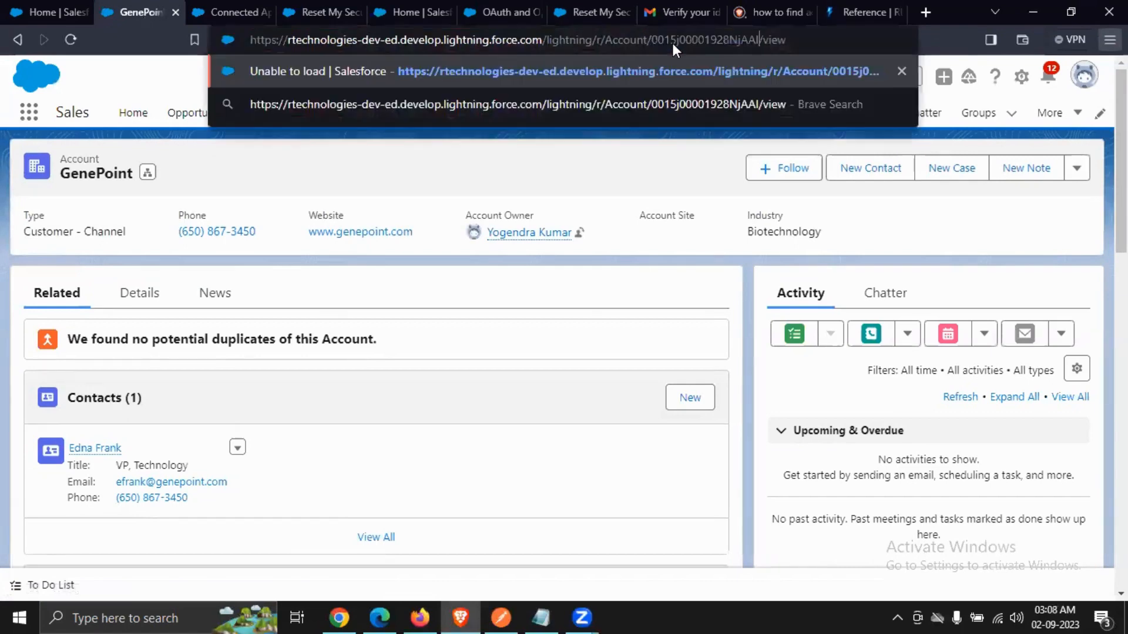
key("Return")
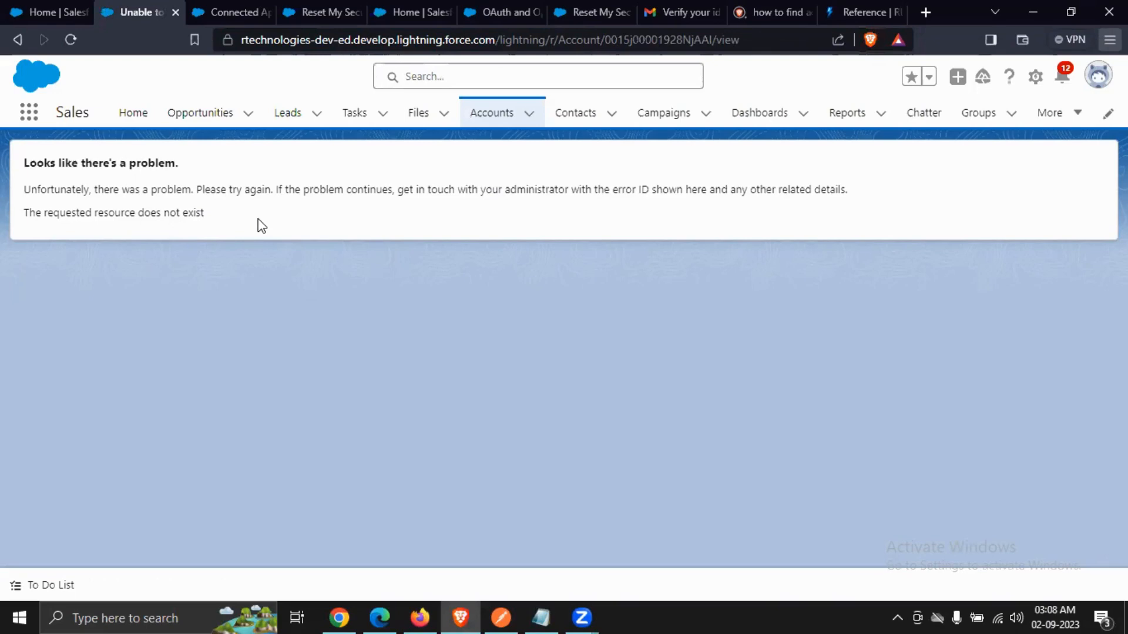
mouse_move(498, 615)
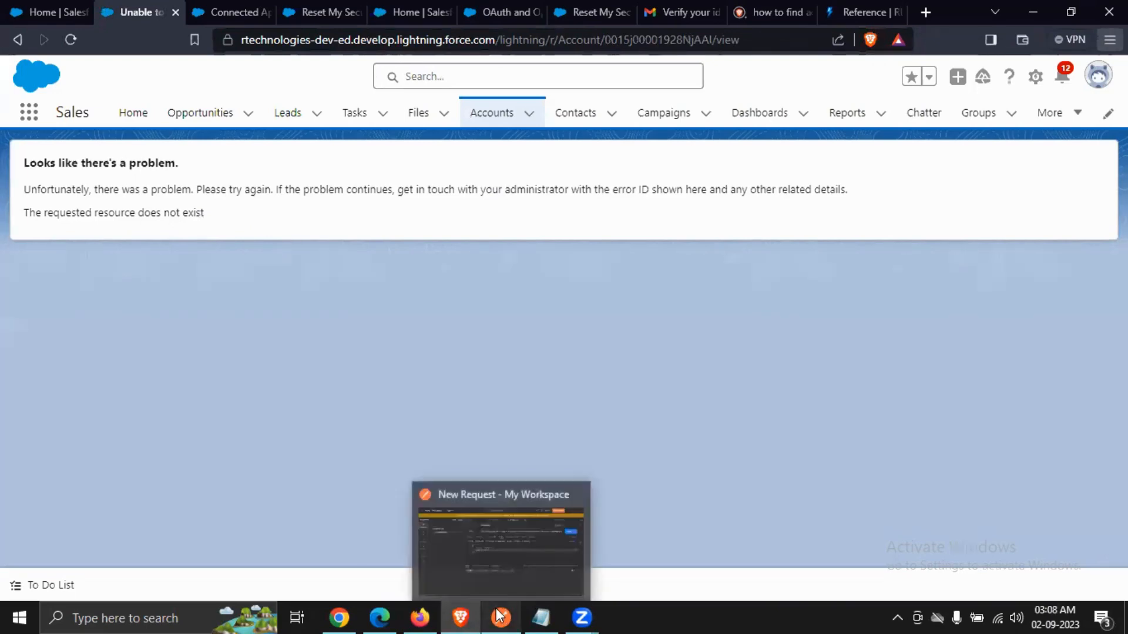
left_click(485, 540)
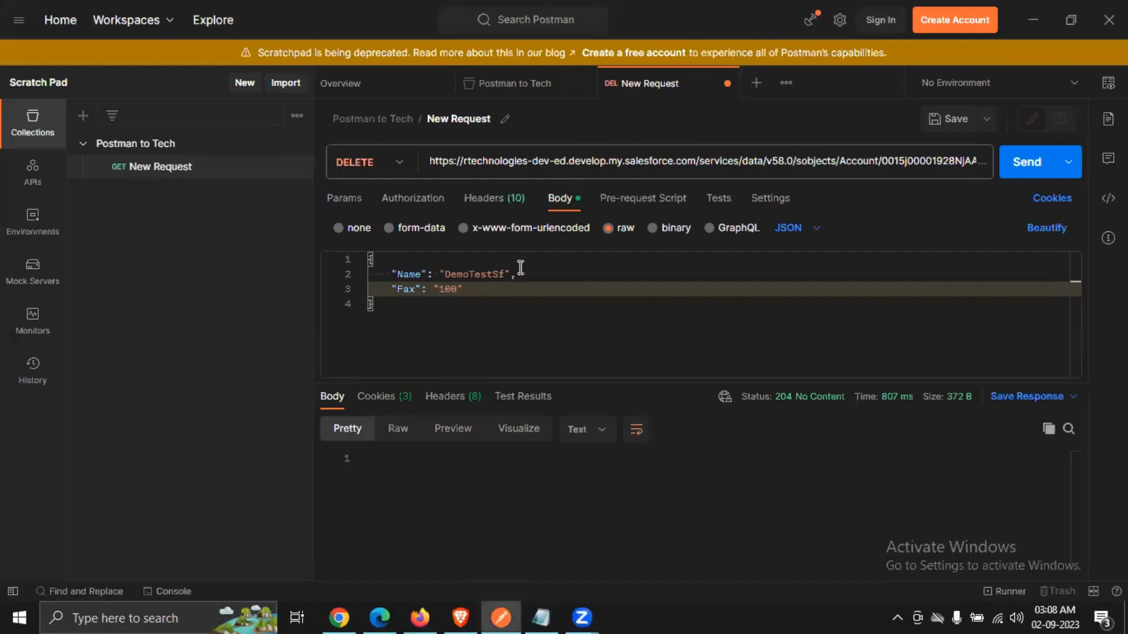